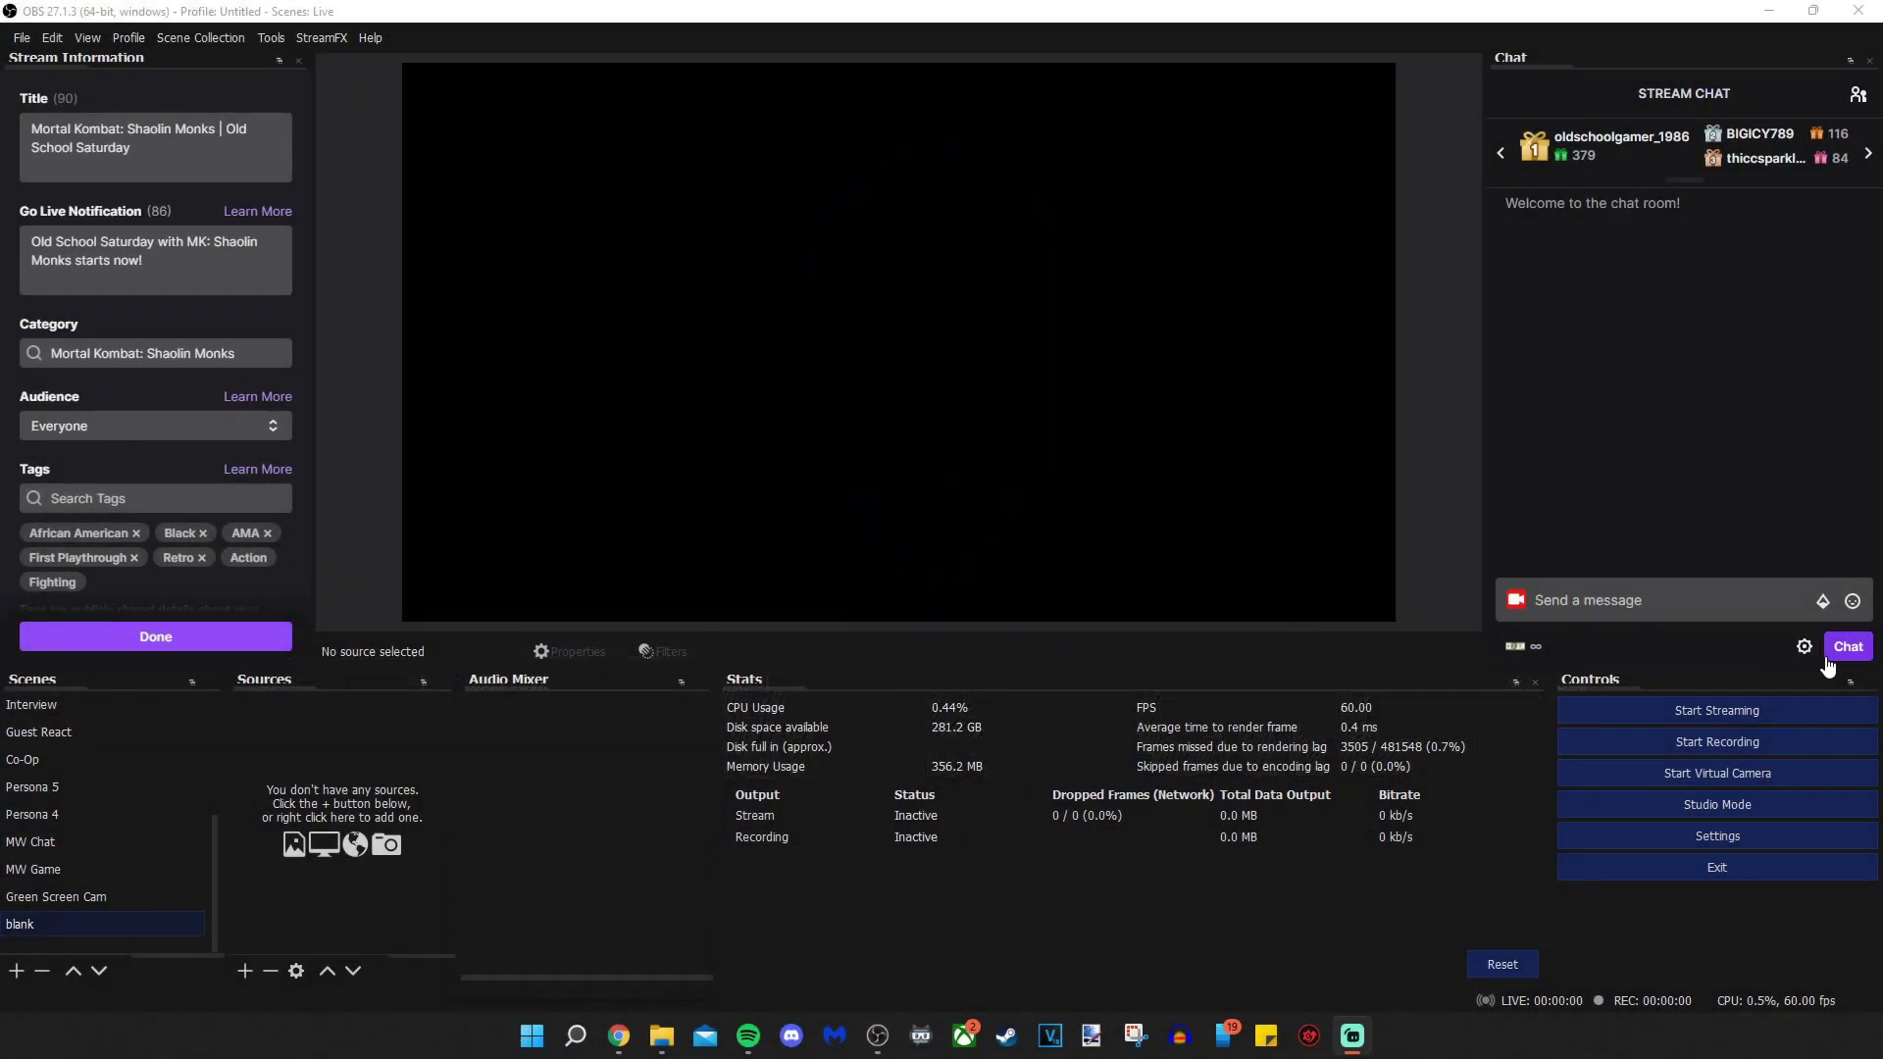
Check OBS video settings: 1920x1080 base canvas and 1280x720 output, then close them
{"action": "left_click", "coordinate": [1675, 837]}
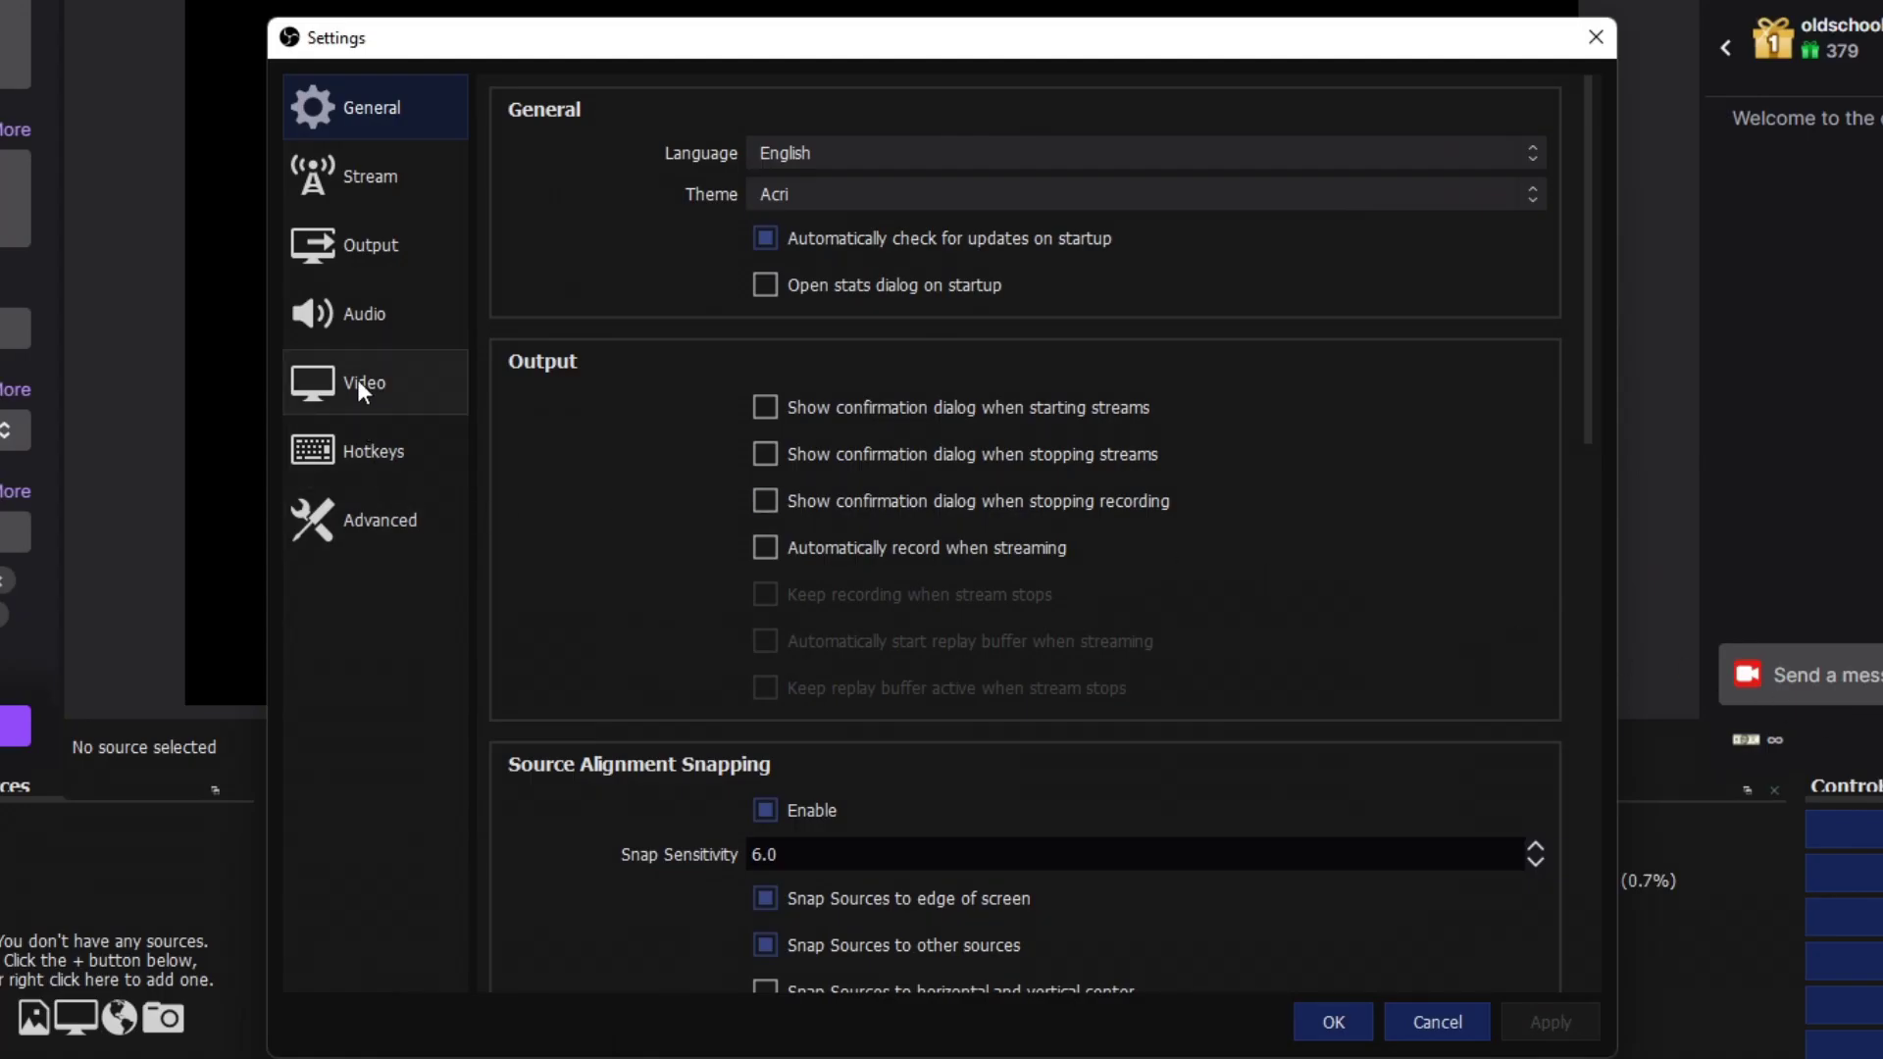
{"action": "left_click", "coordinate": [359, 384]}
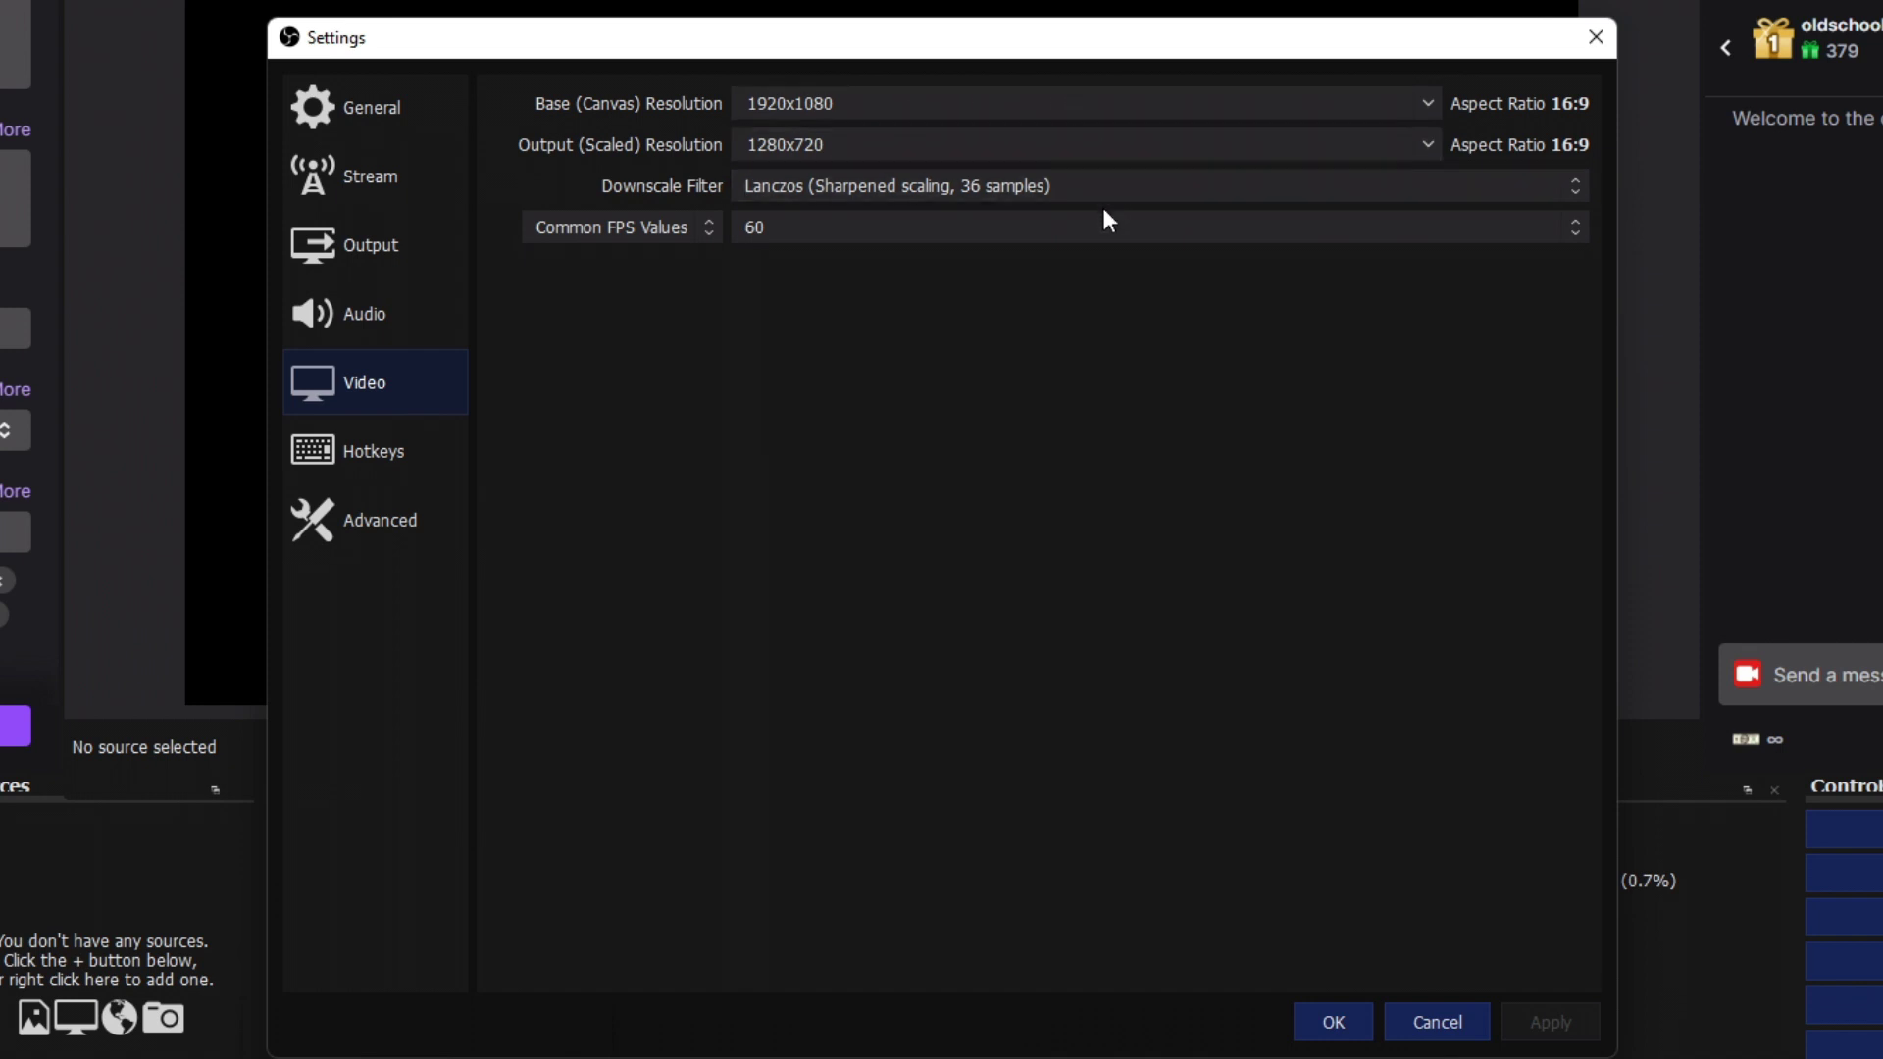
{"action": "left_click", "coordinate": [1336, 1025]}
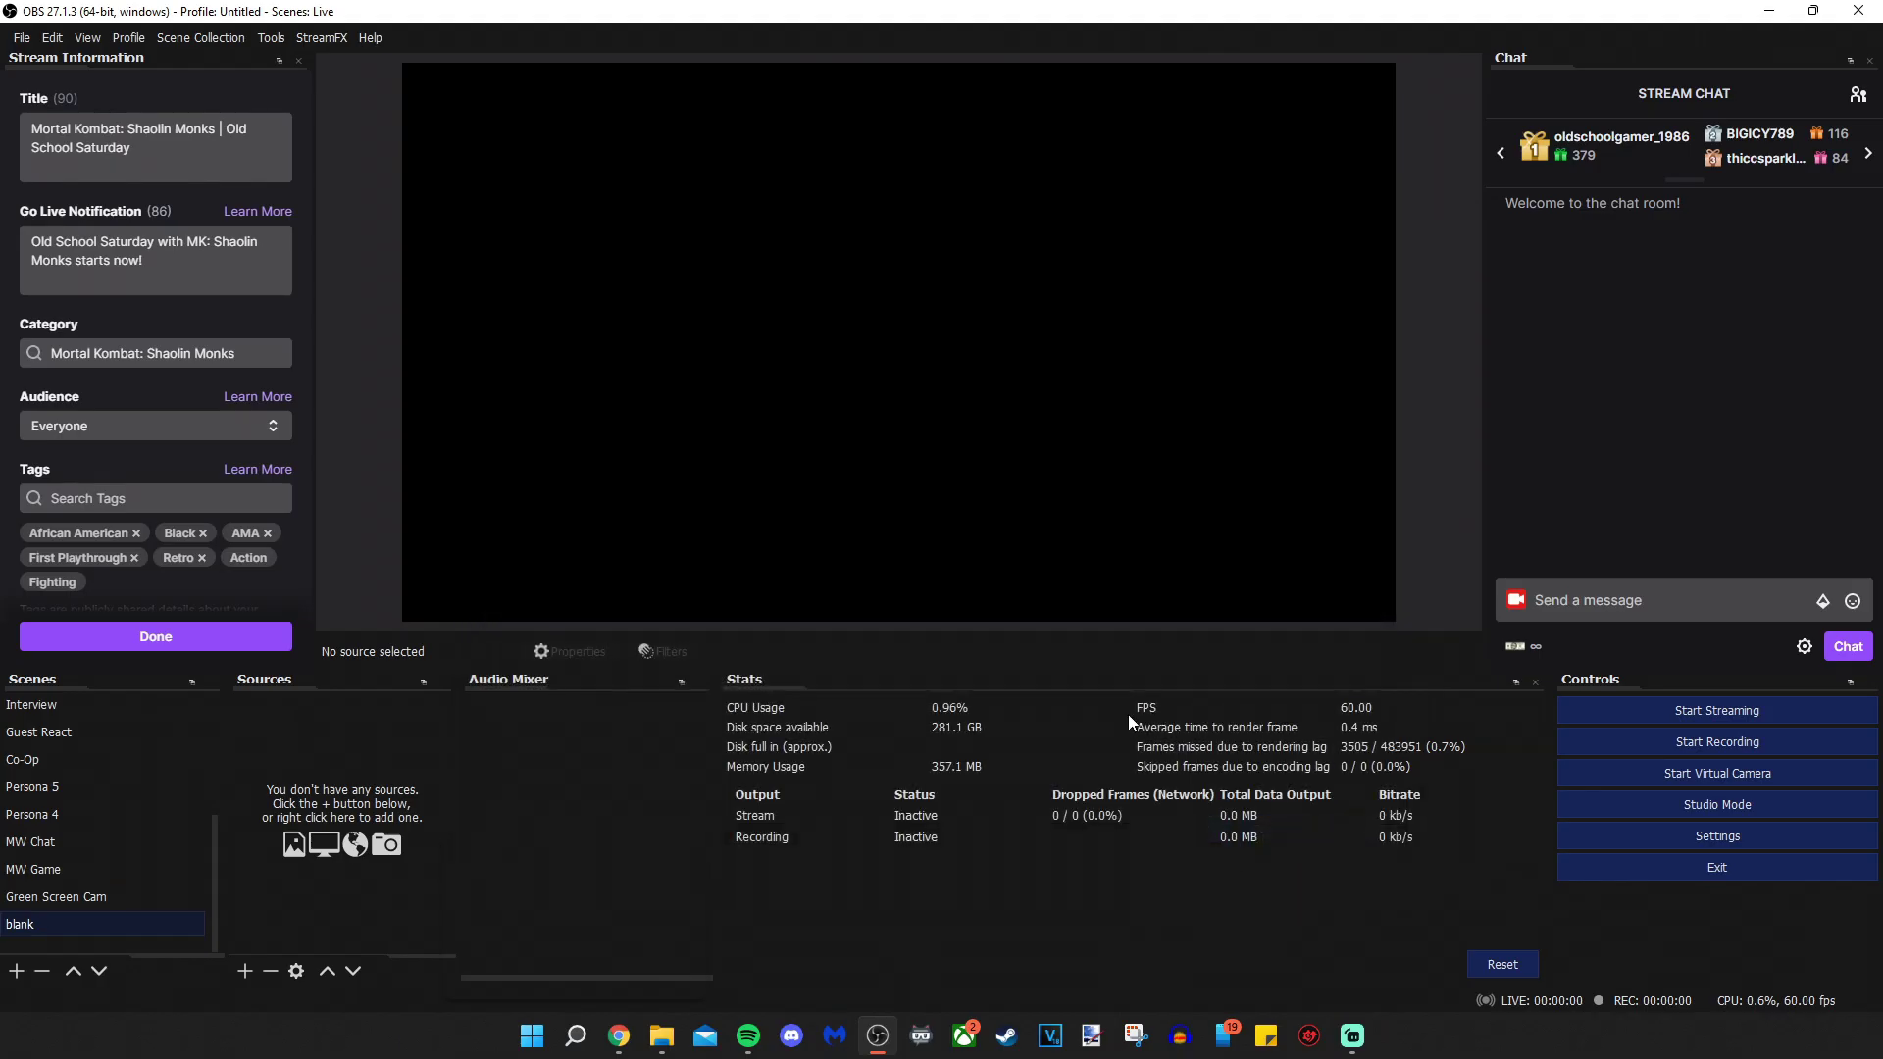
In Chrome, close the Patreon, TikTok, Twitch, merch store and Twitter tabs
{"action": "left_click", "coordinate": [619, 1035]}
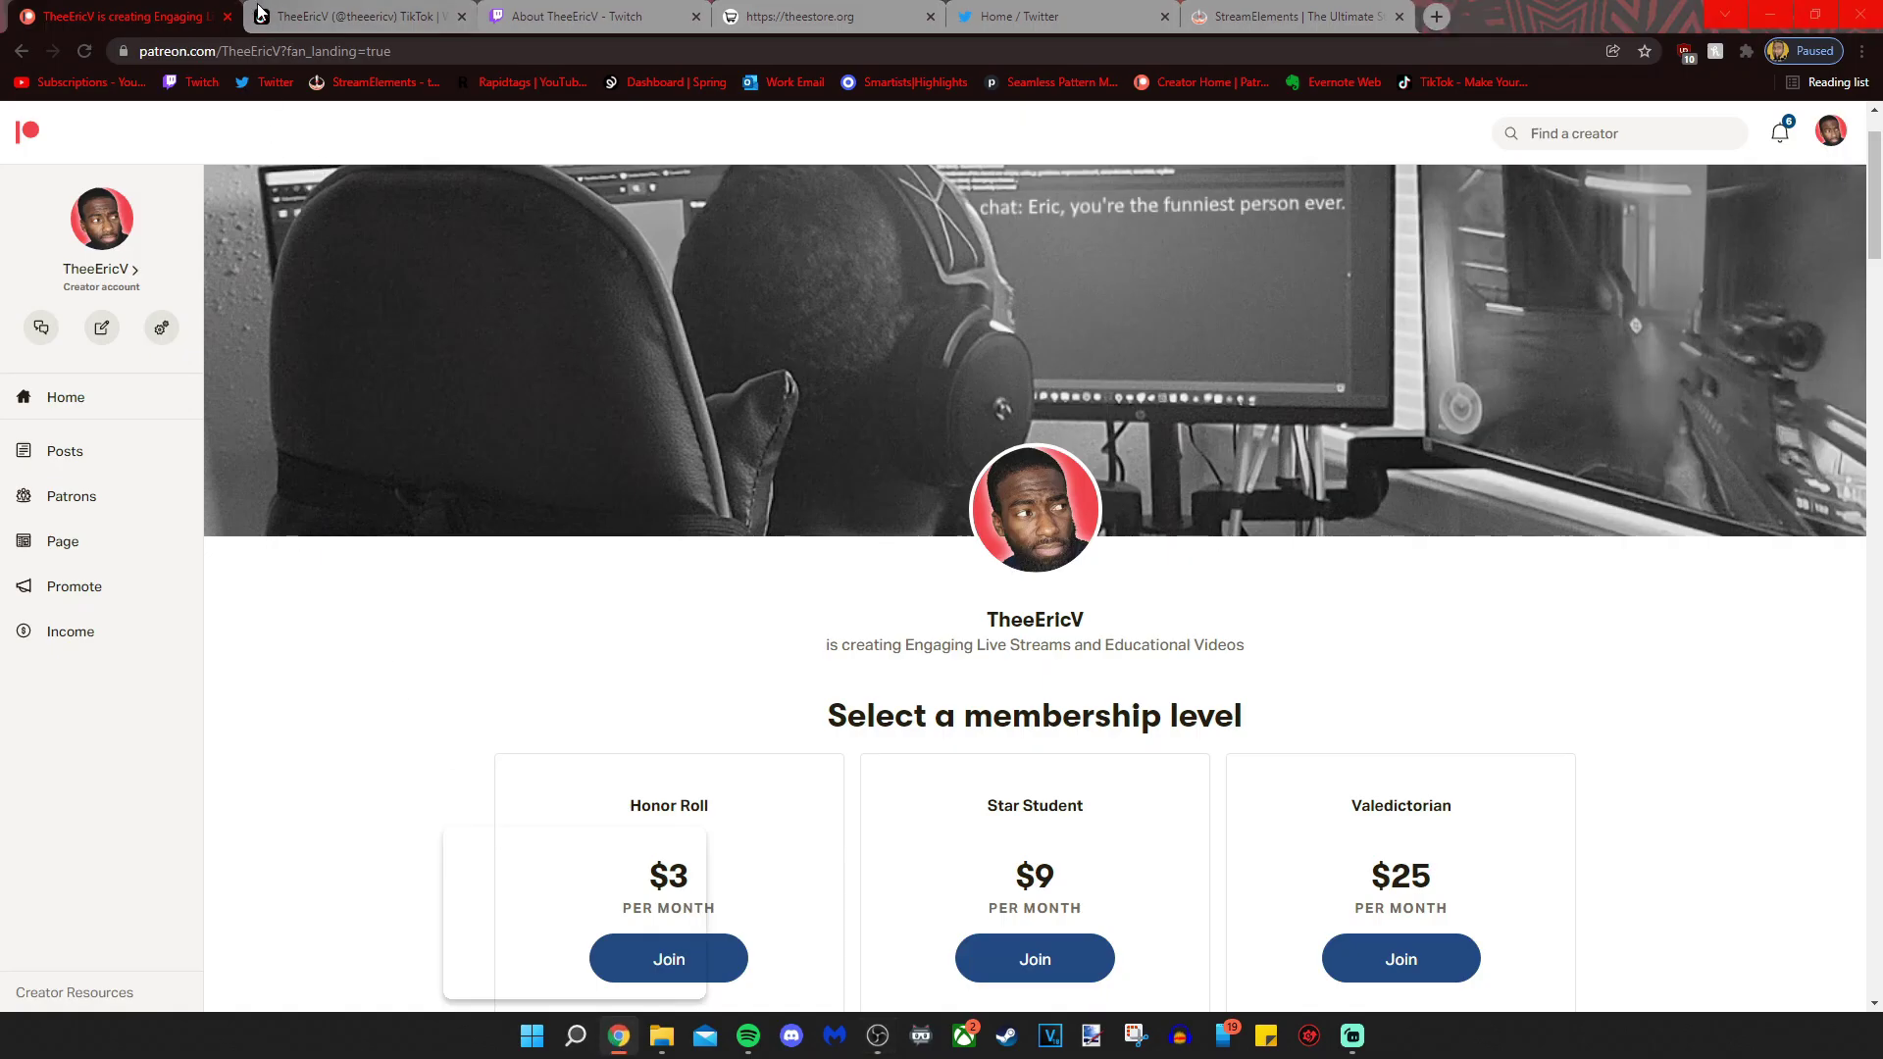
{"action": "left_click", "coordinate": [227, 17]}
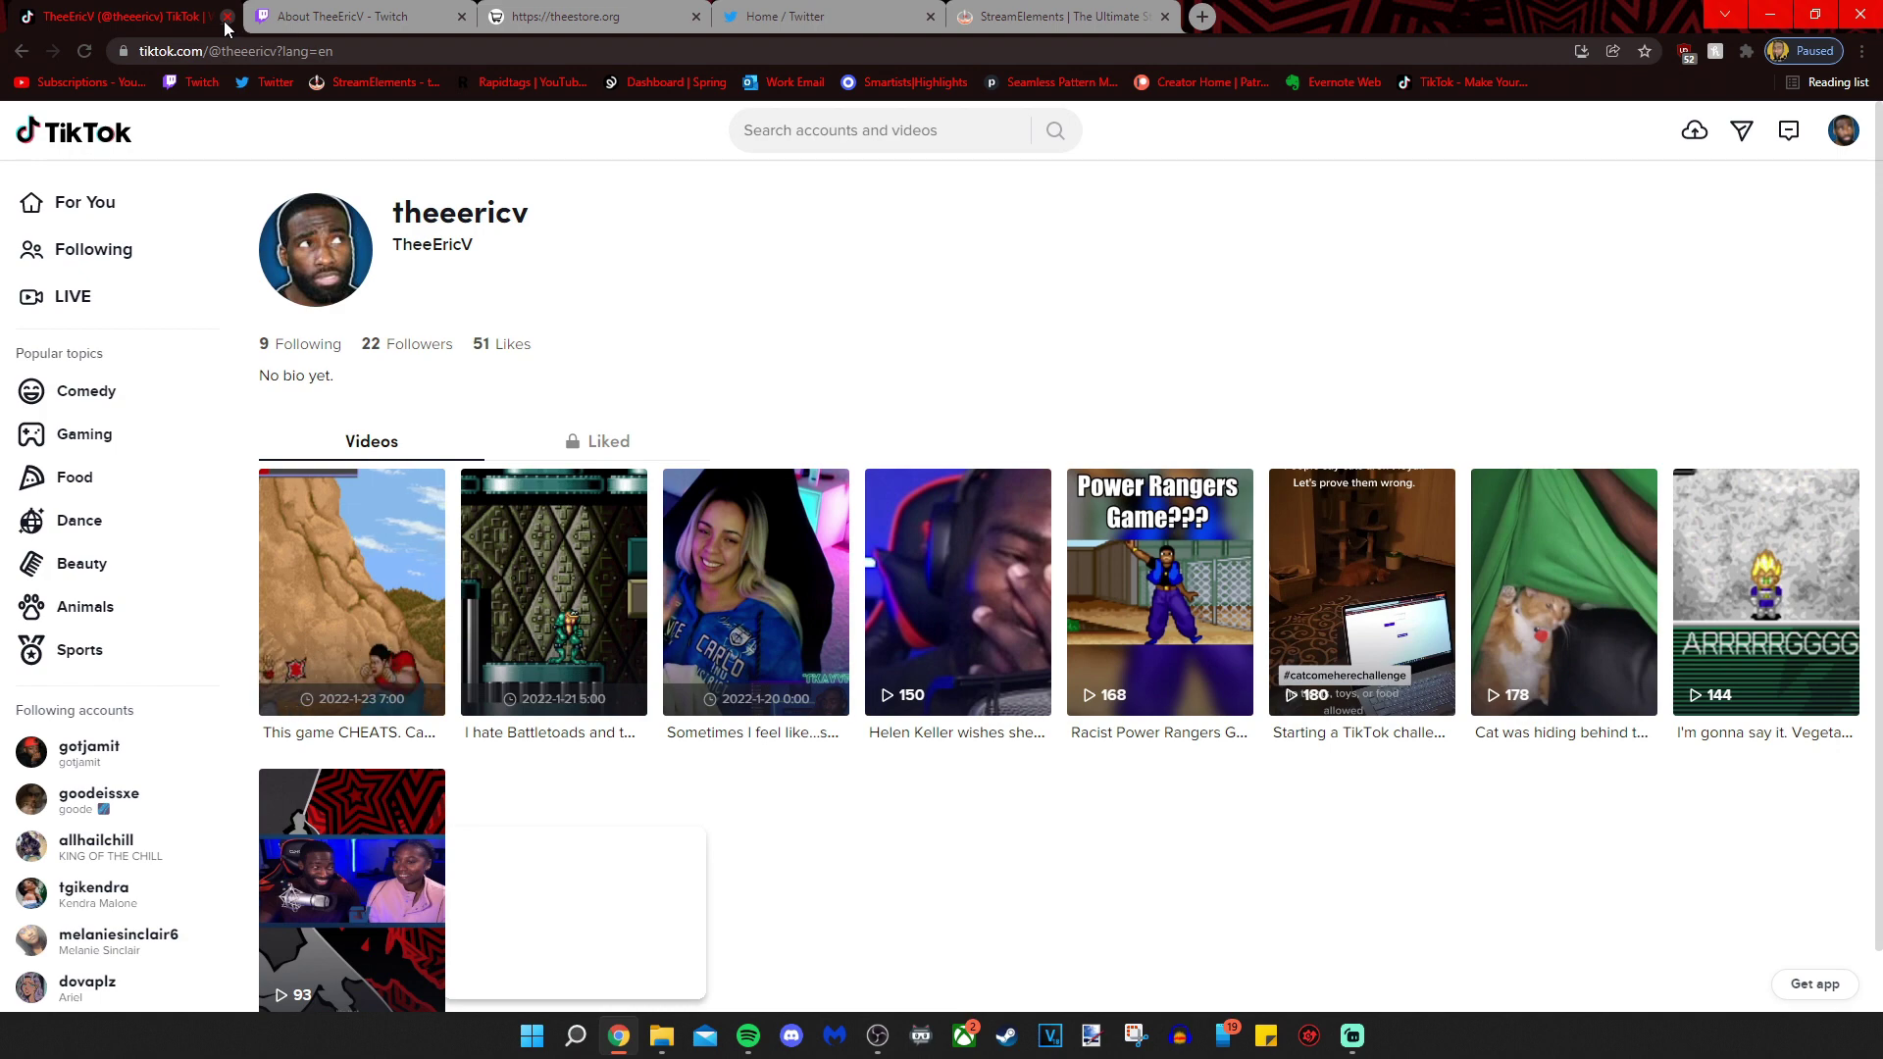
{"action": "left_click", "coordinate": [225, 18]}
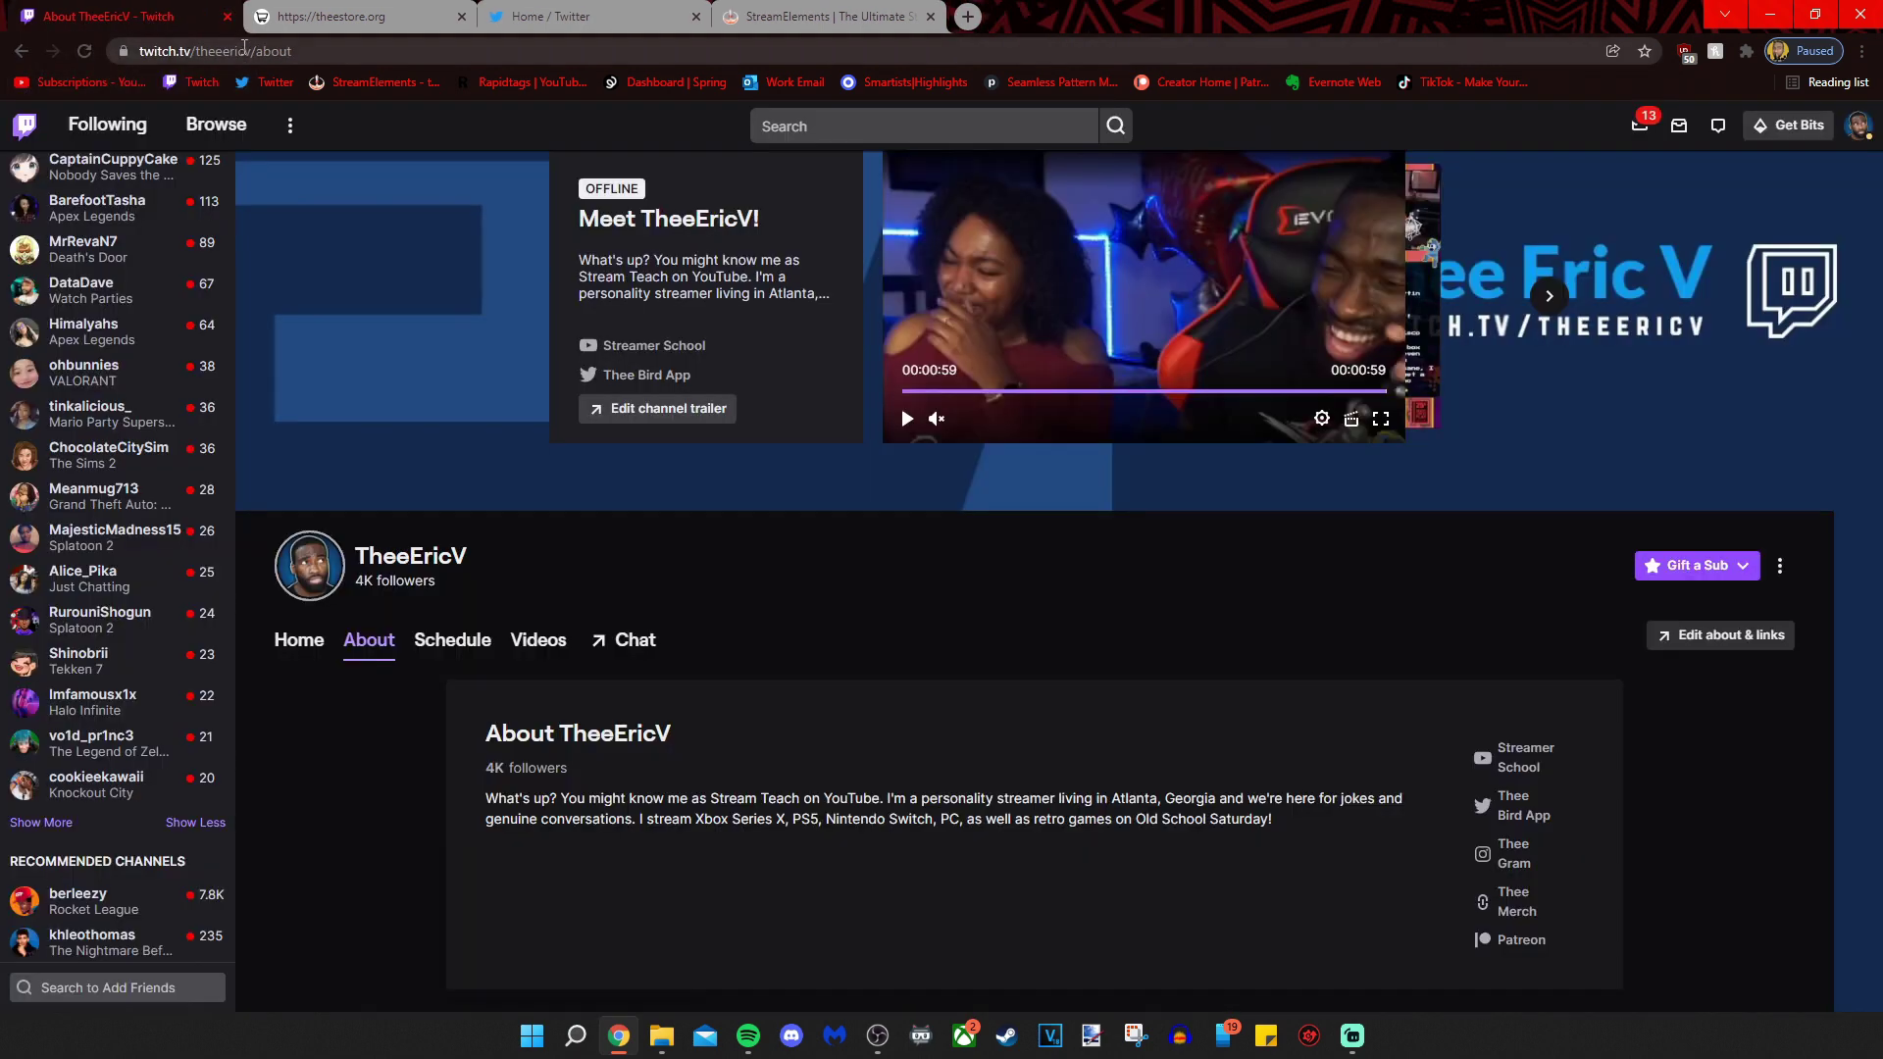
{"action": "left_click", "coordinate": [227, 17]}
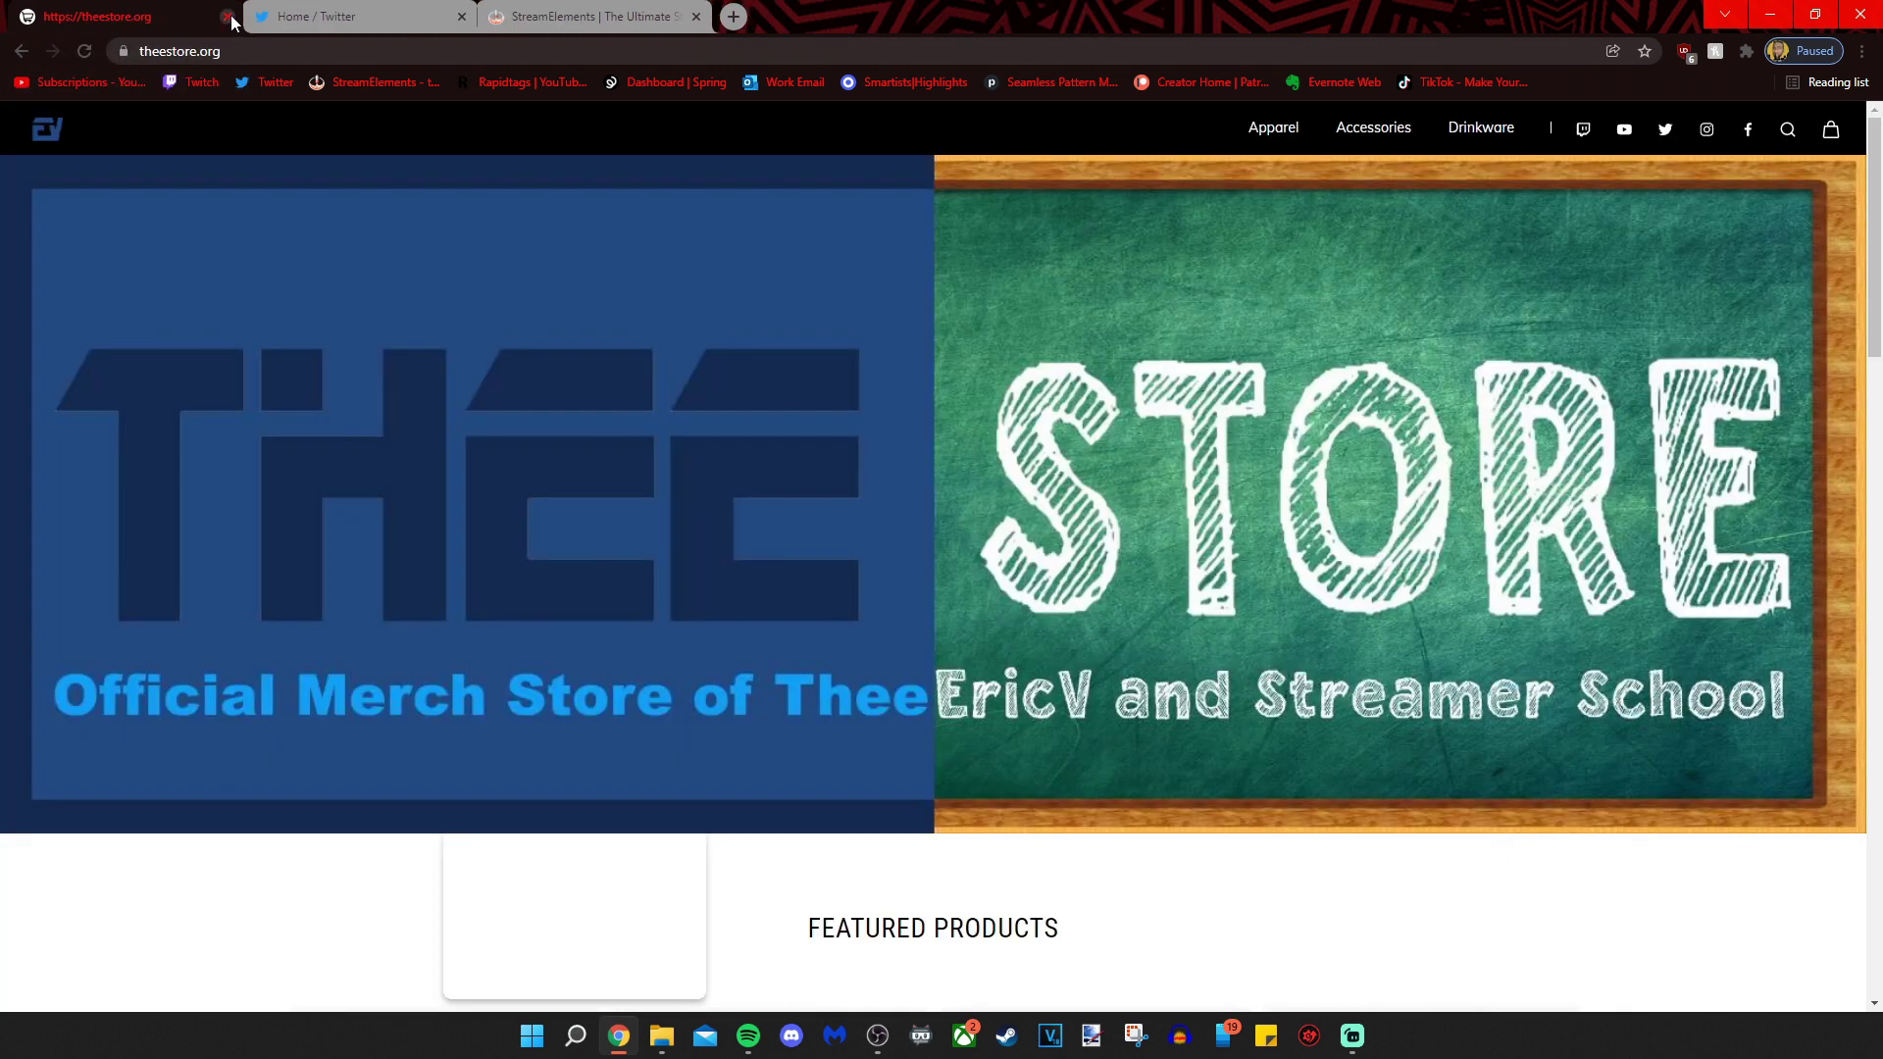
{"action": "left_click", "coordinate": [227, 18]}
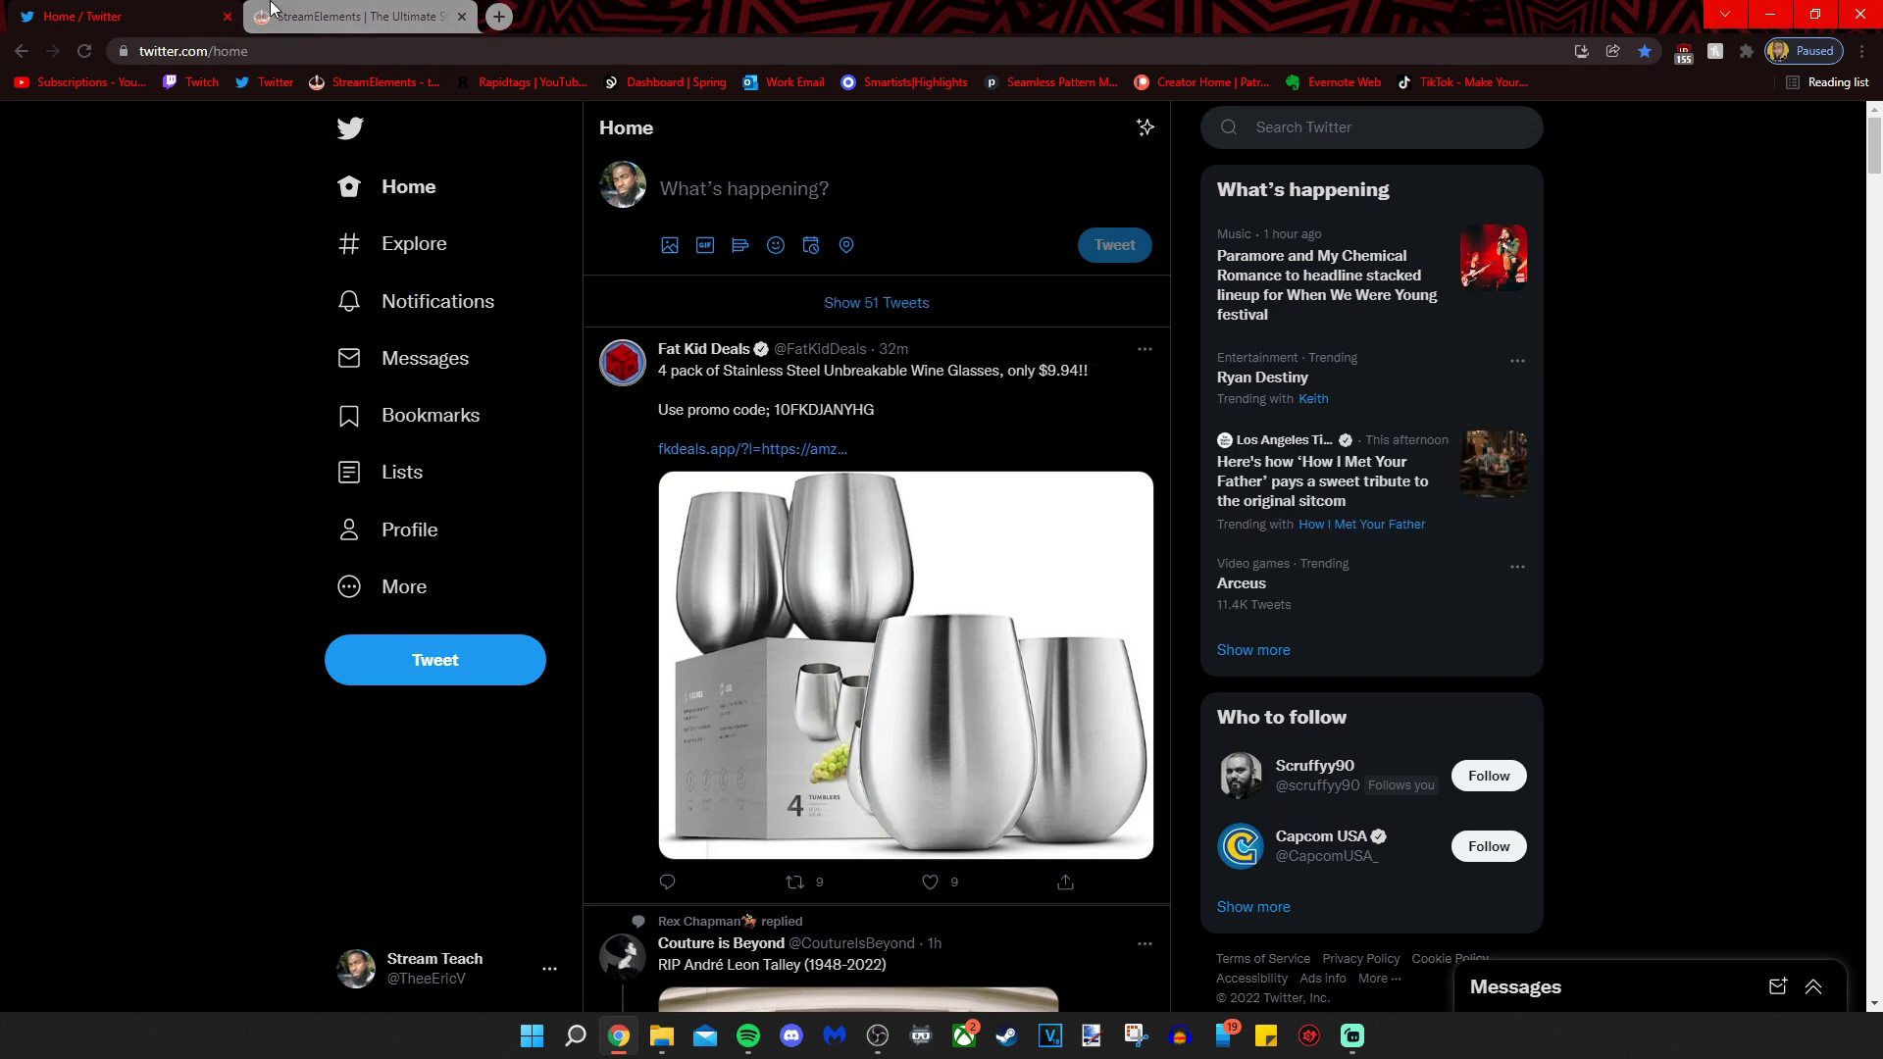
{"action": "left_click", "coordinate": [228, 17]}
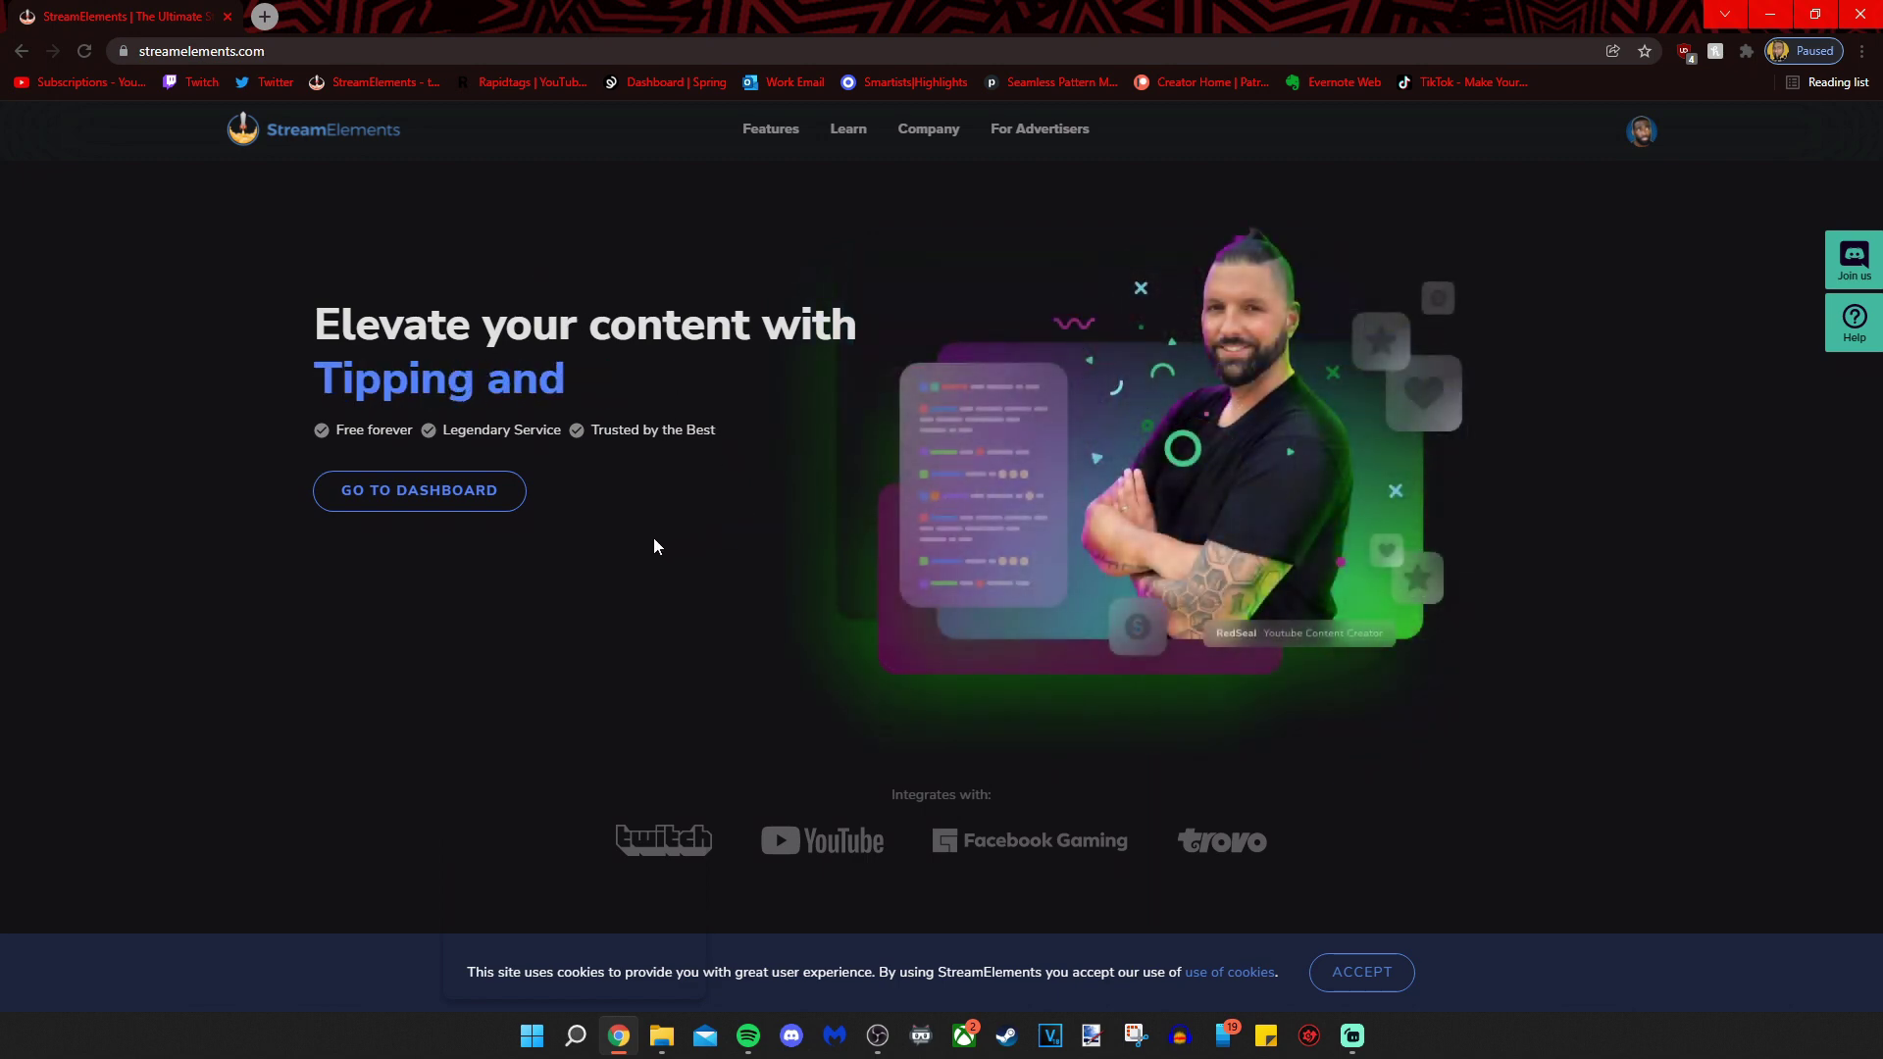
From the dashboard's Streaming tools > My overlays, create a new 1080p overlay
{"action": "left_click", "coordinate": [403, 490]}
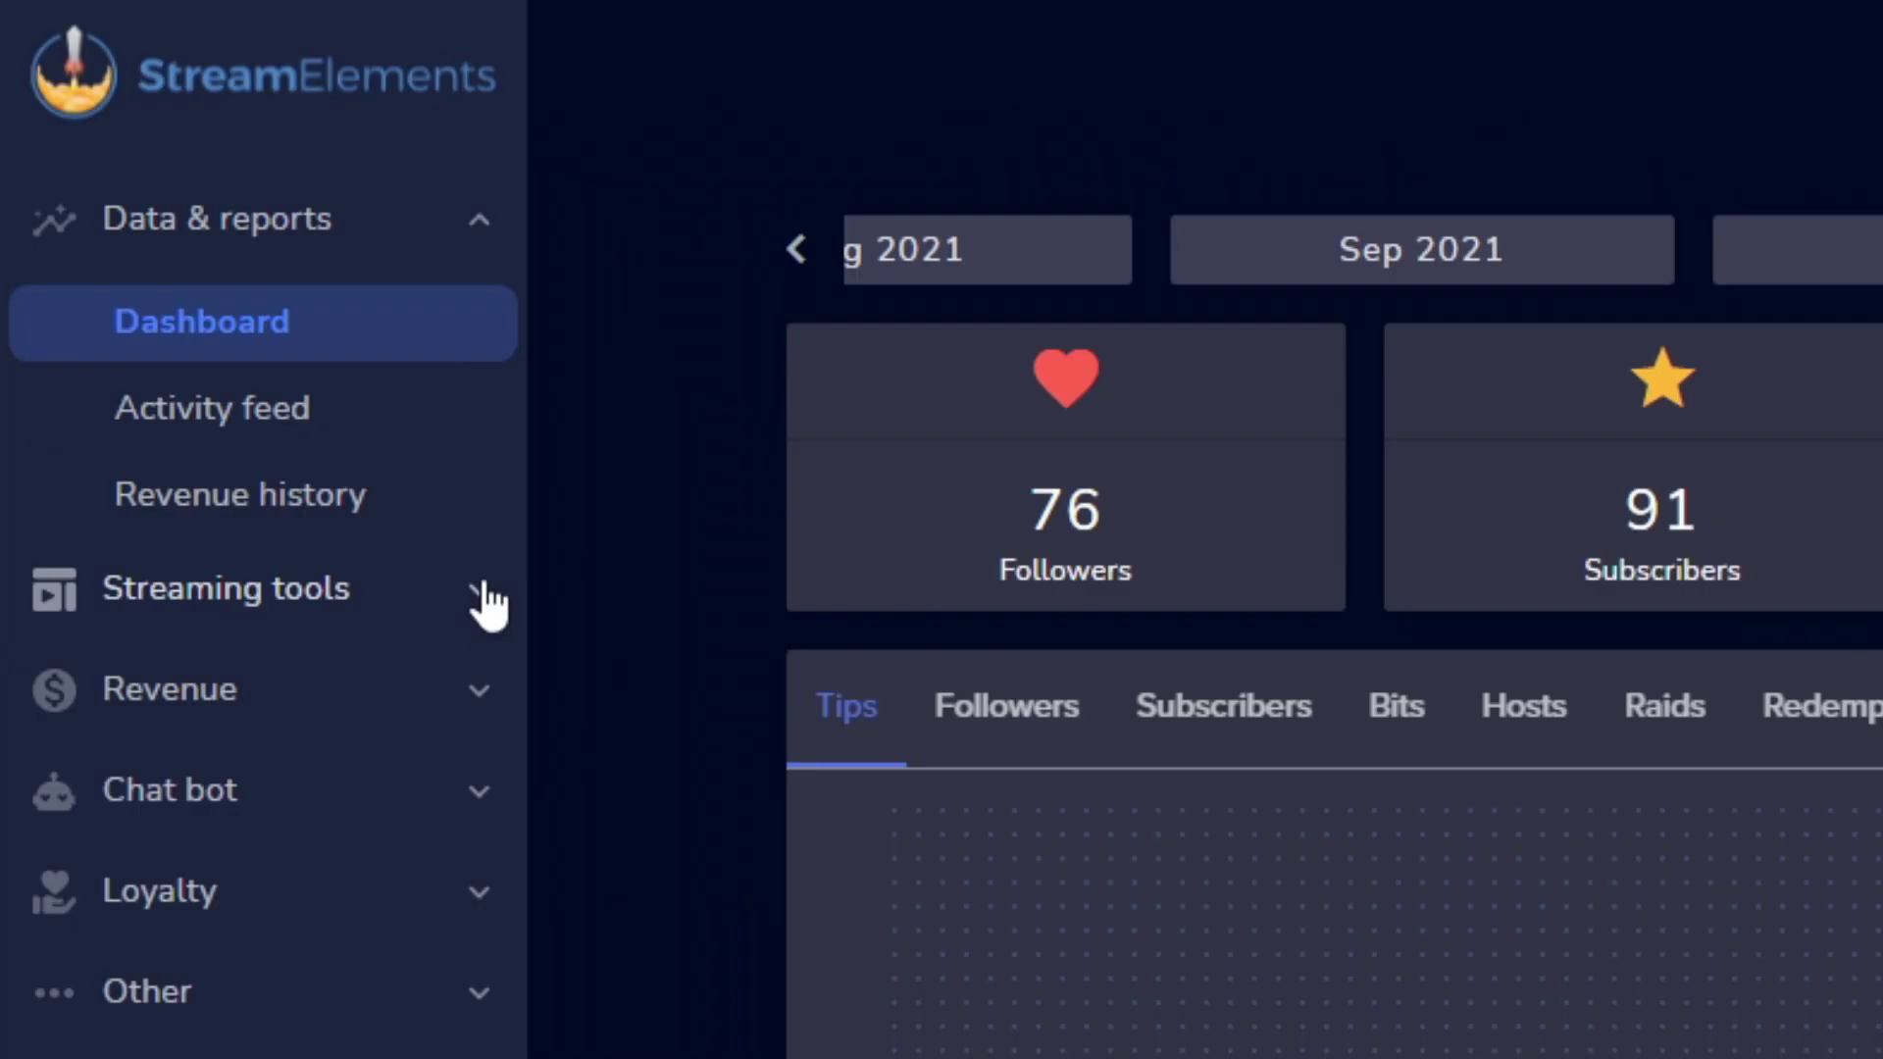
{"action": "left_click", "coordinate": [480, 595]}
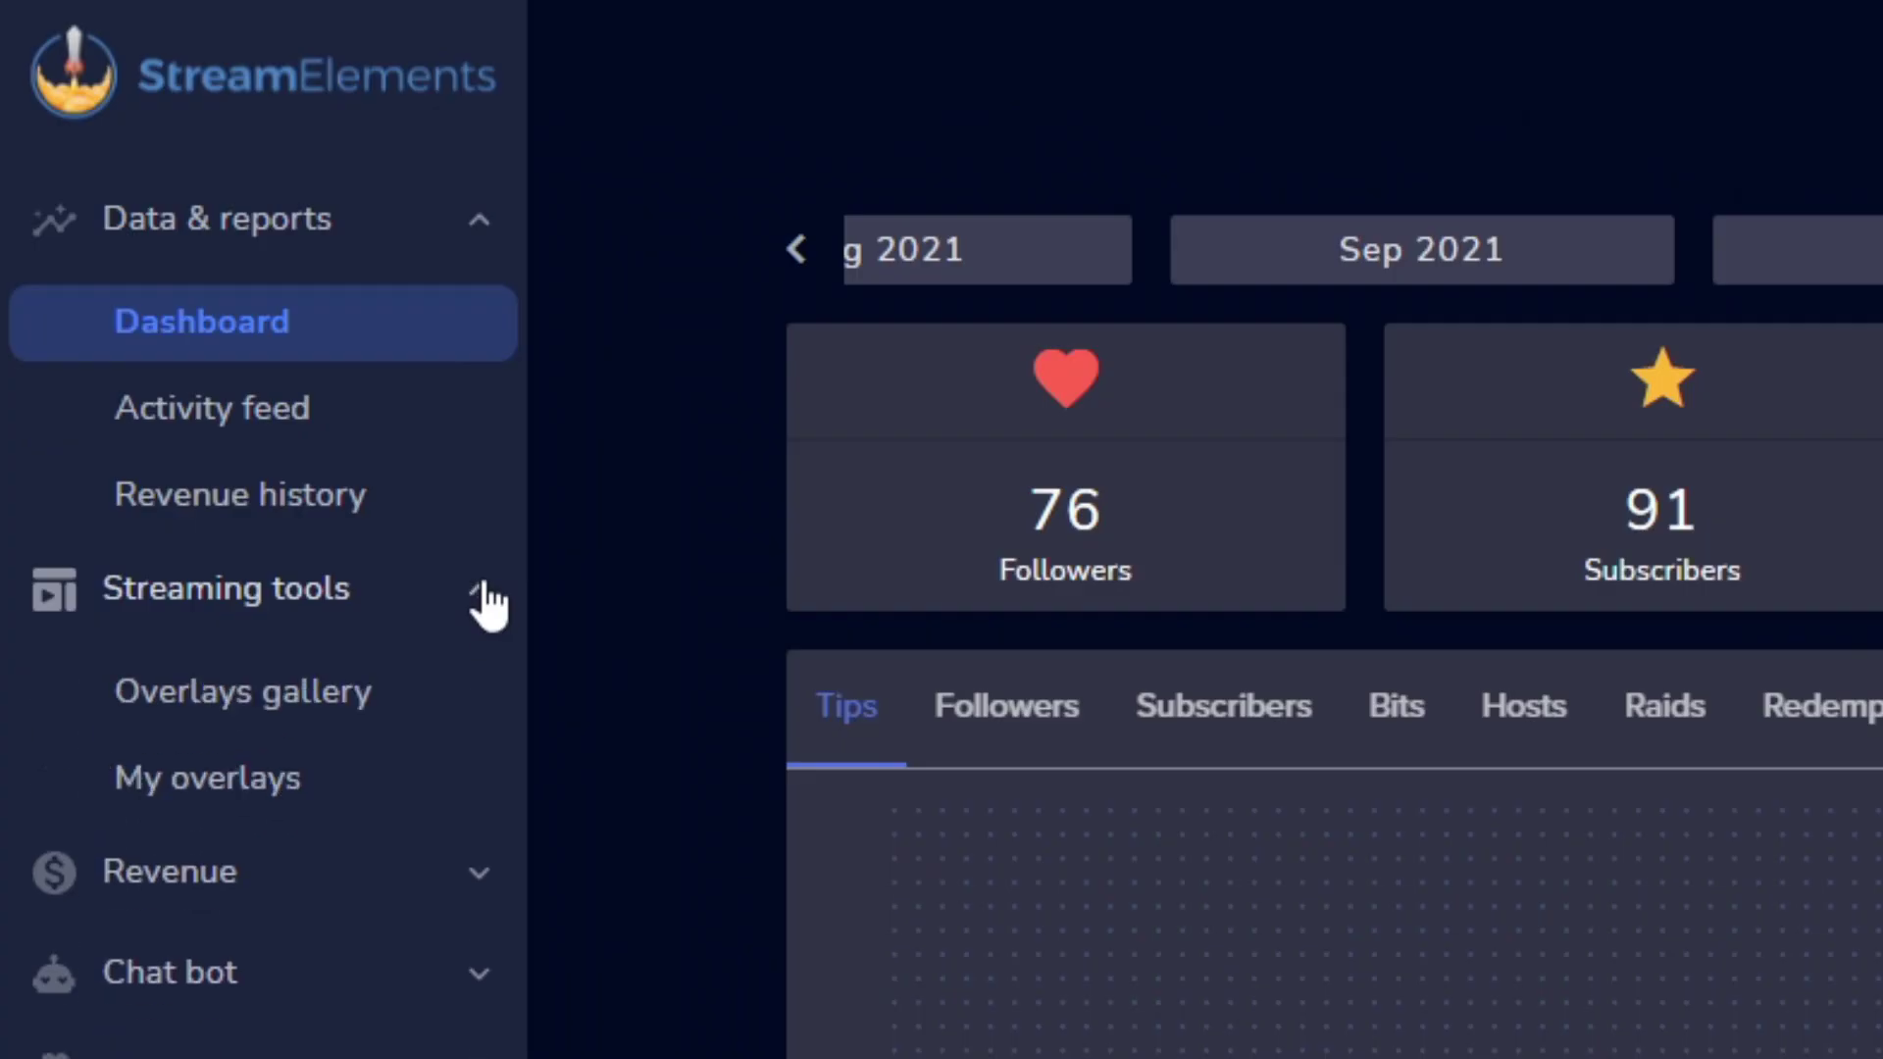
{"action": "left_click", "coordinate": [287, 796]}
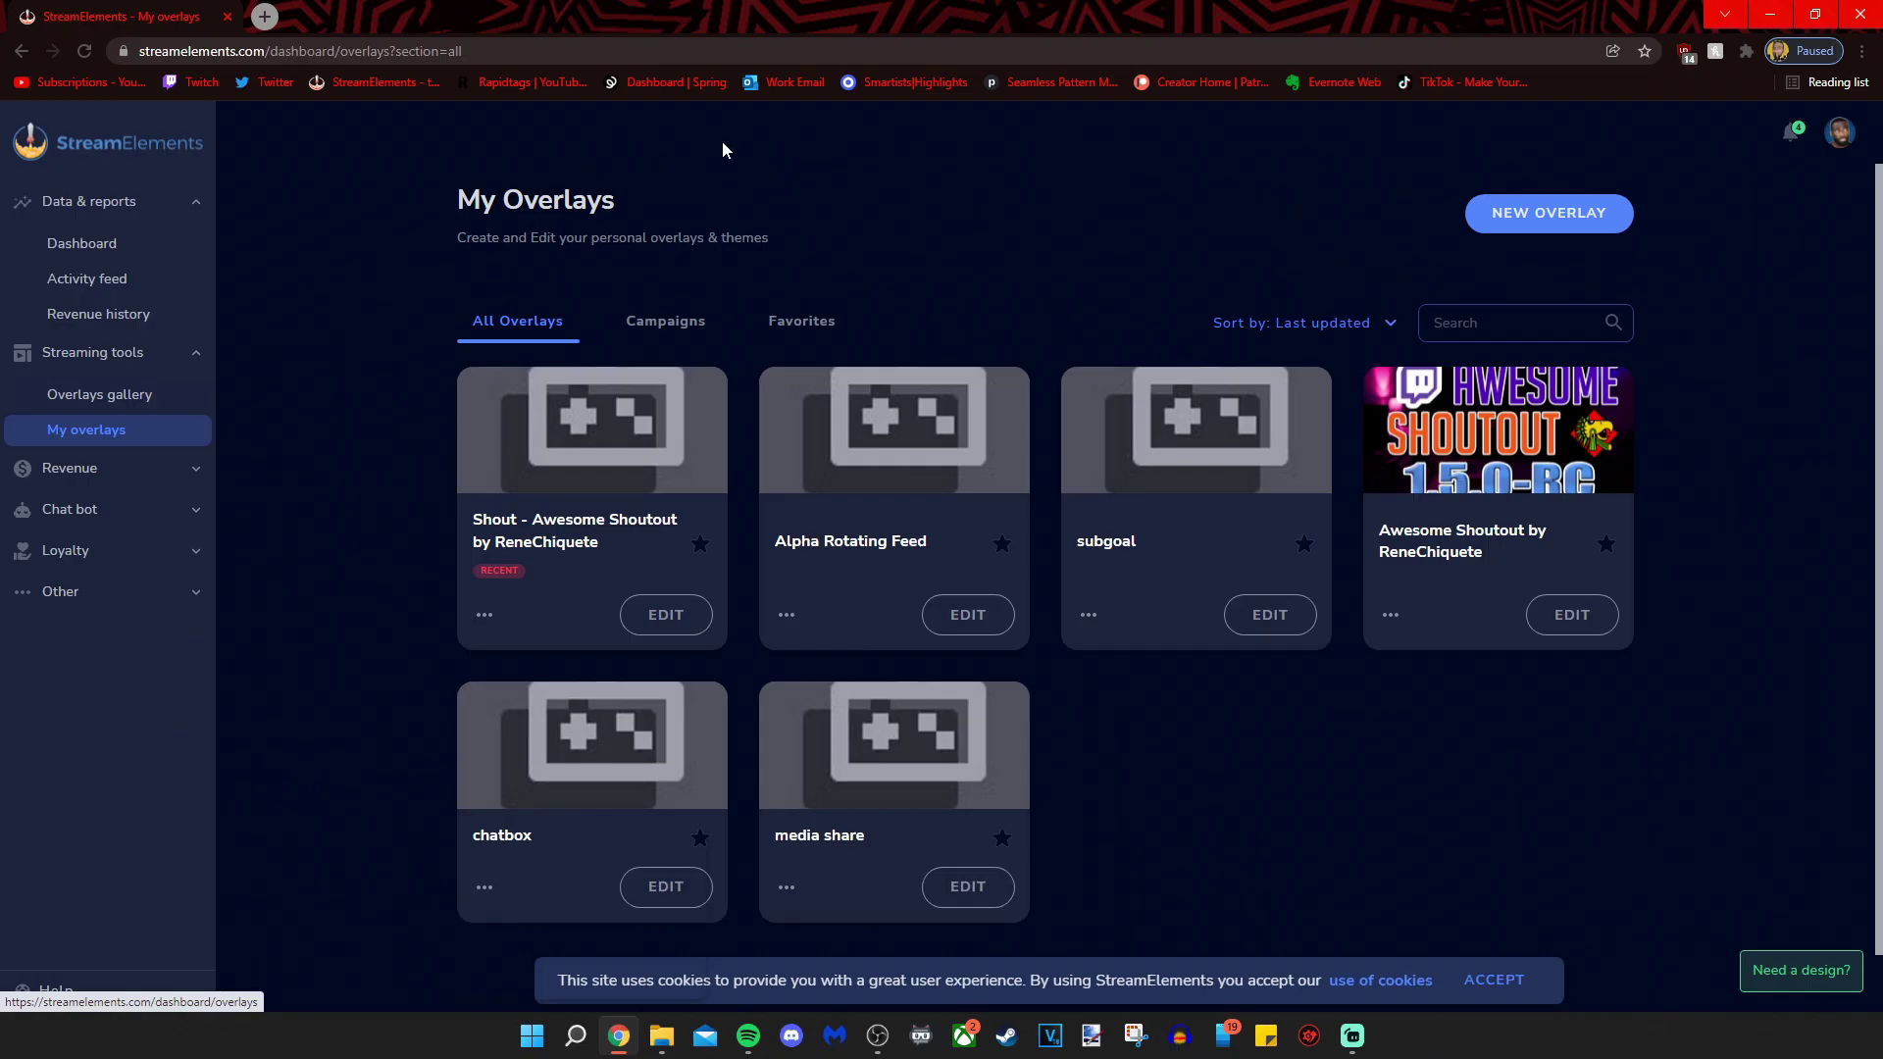
{"action": "left_click", "coordinate": [1575, 216]}
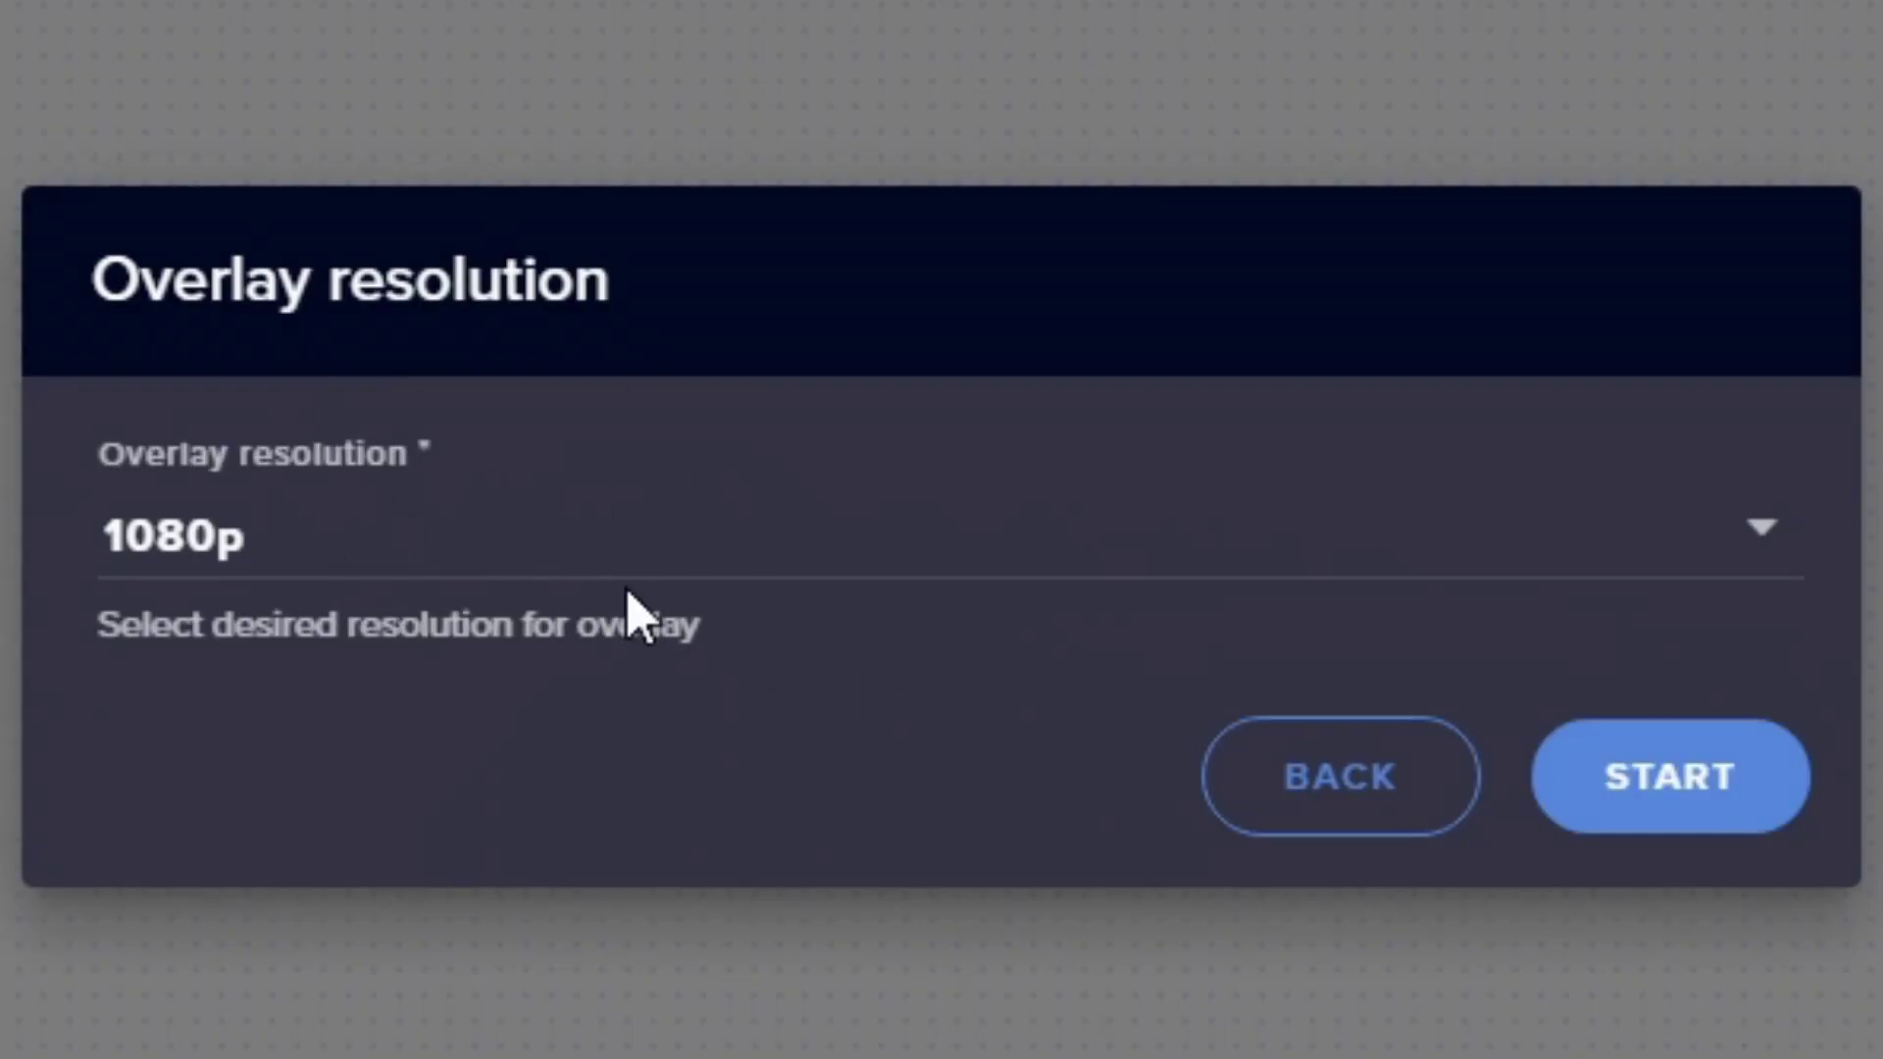
{"action": "left_click", "coordinate": [1728, 800]}
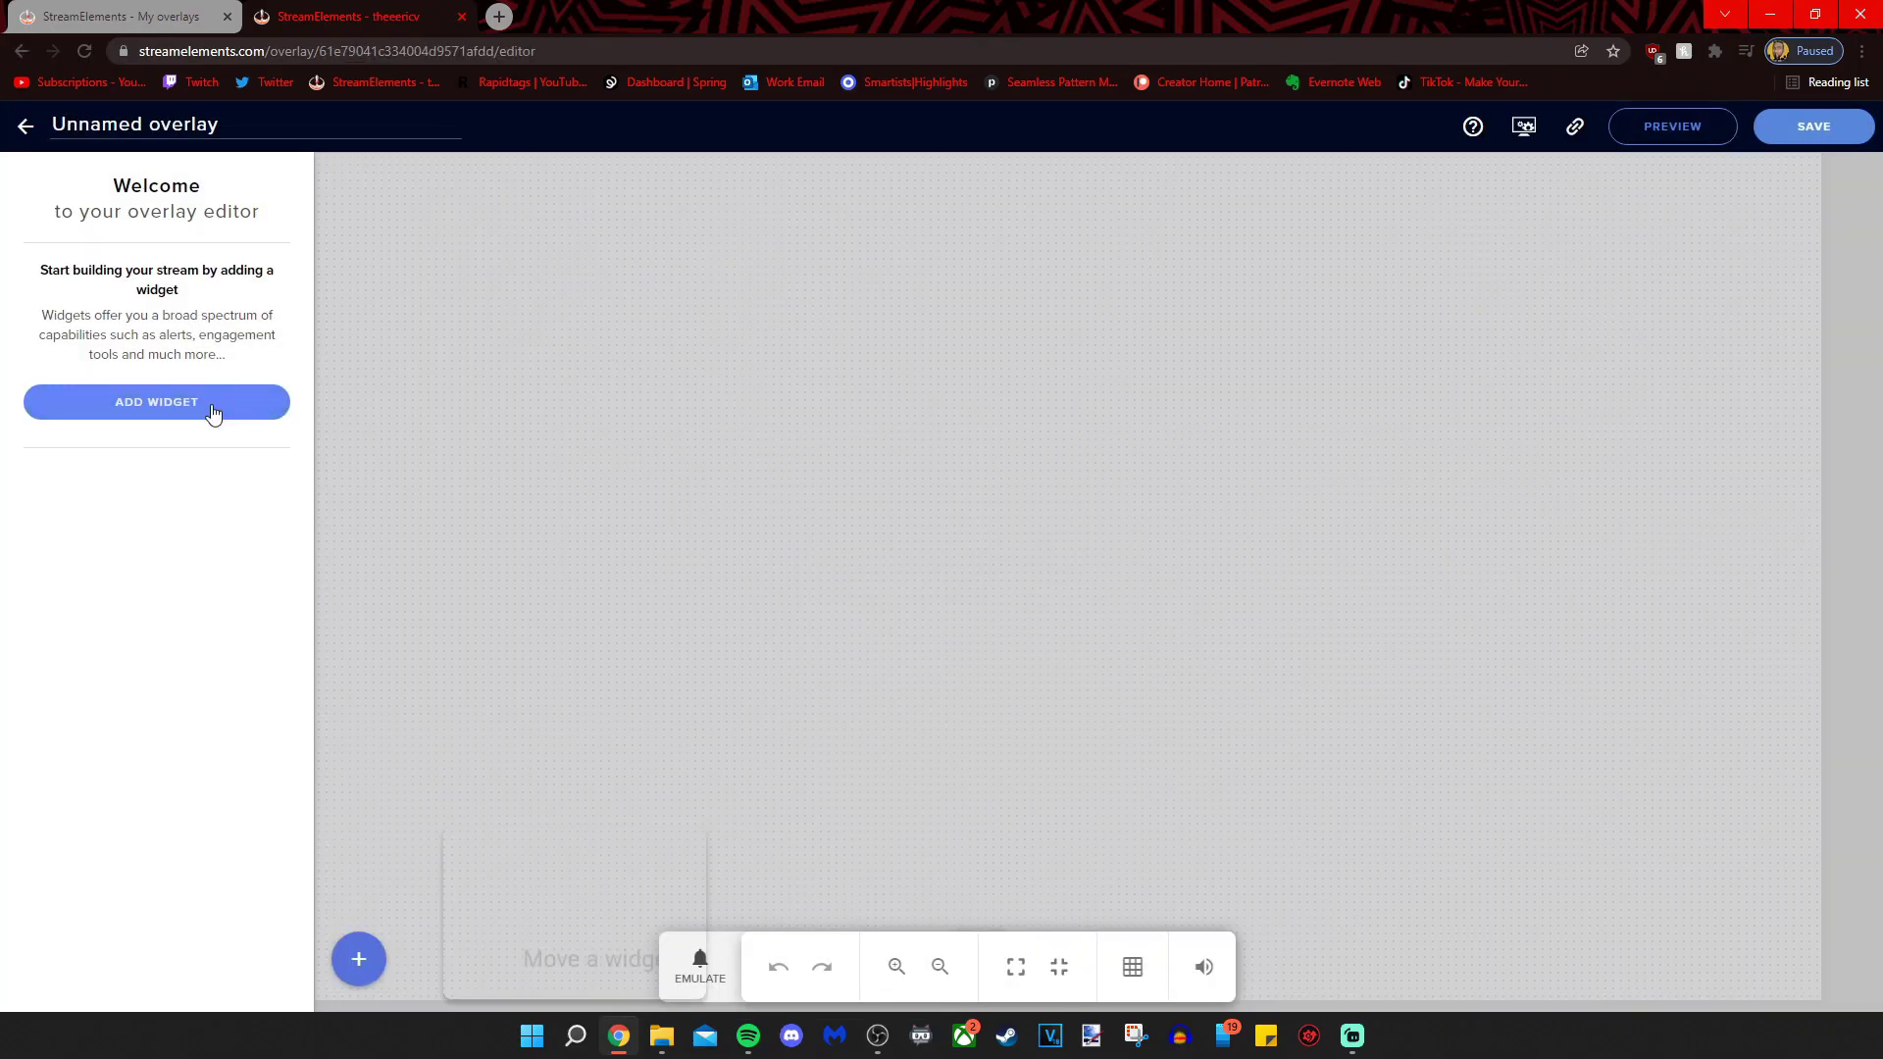
Add an AlertBox widget and drag it to the centre of the canvas
{"action": "left_click", "coordinate": [198, 412]}
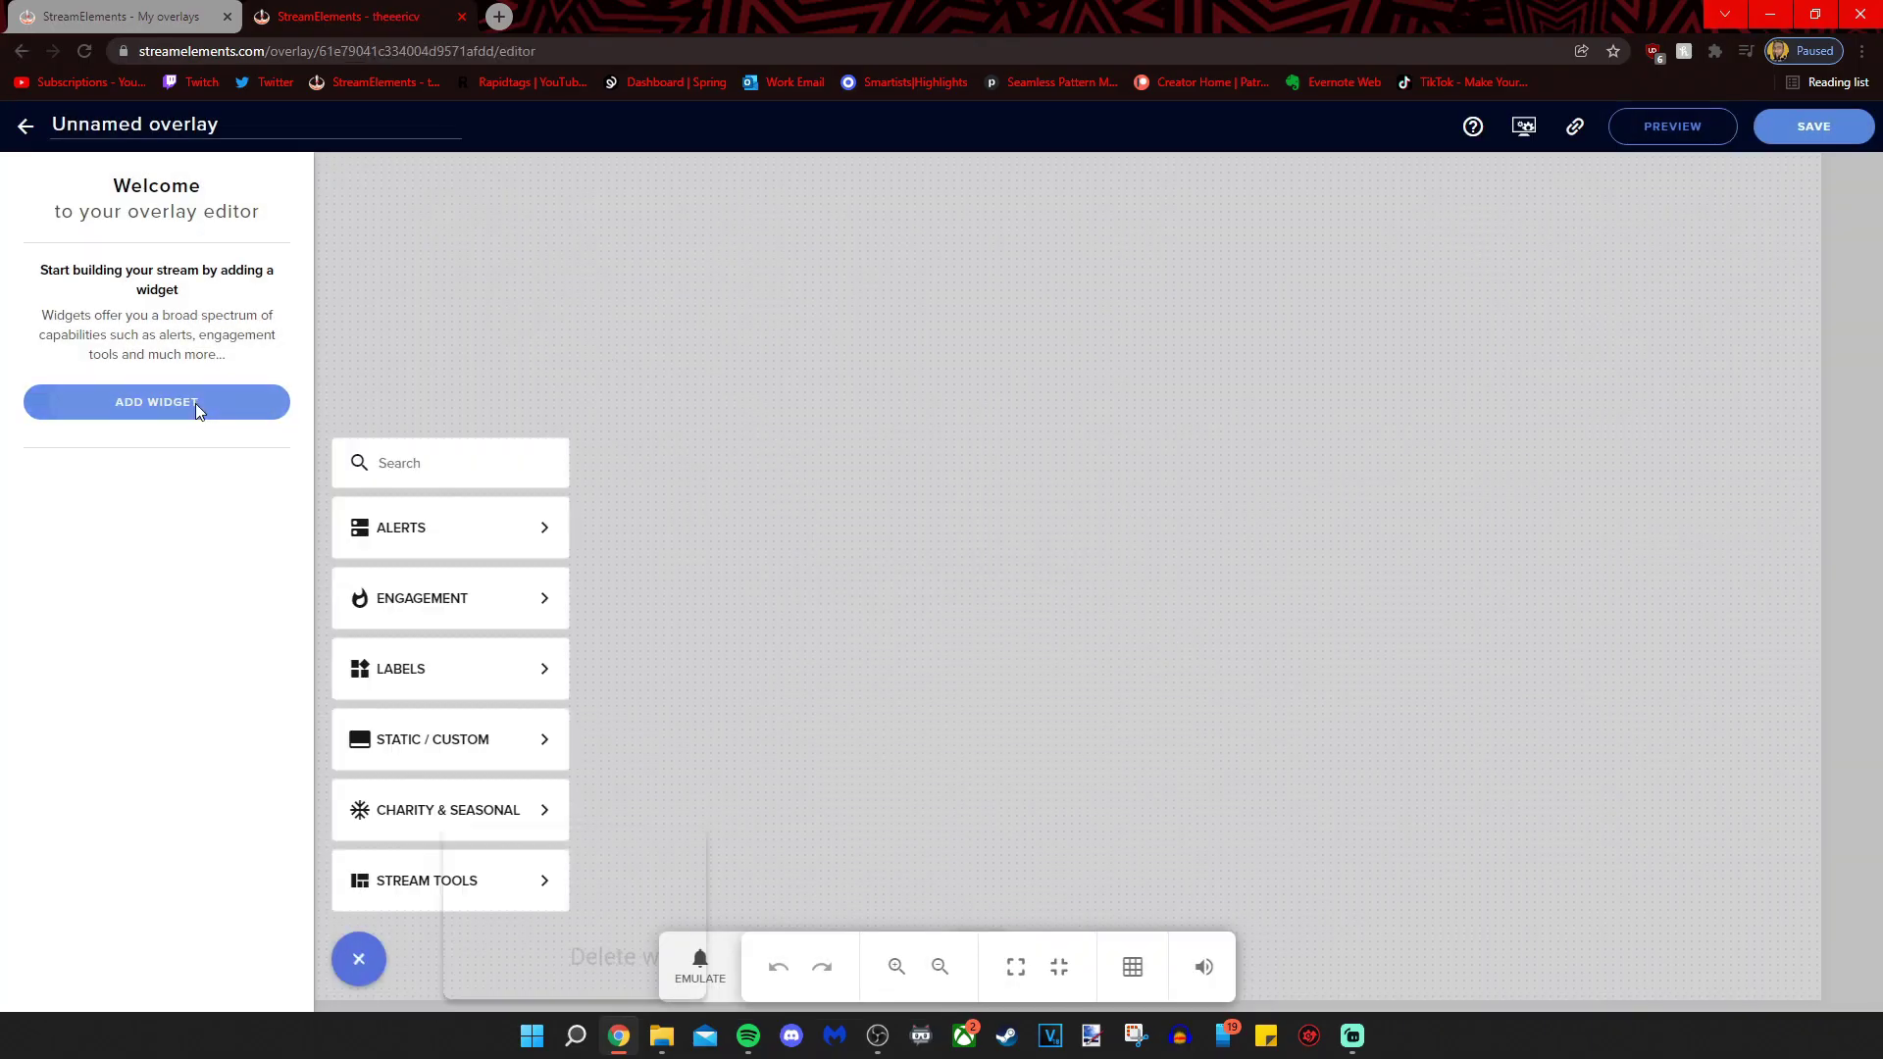
{"action": "mouse_move", "coordinate": [420, 533]}
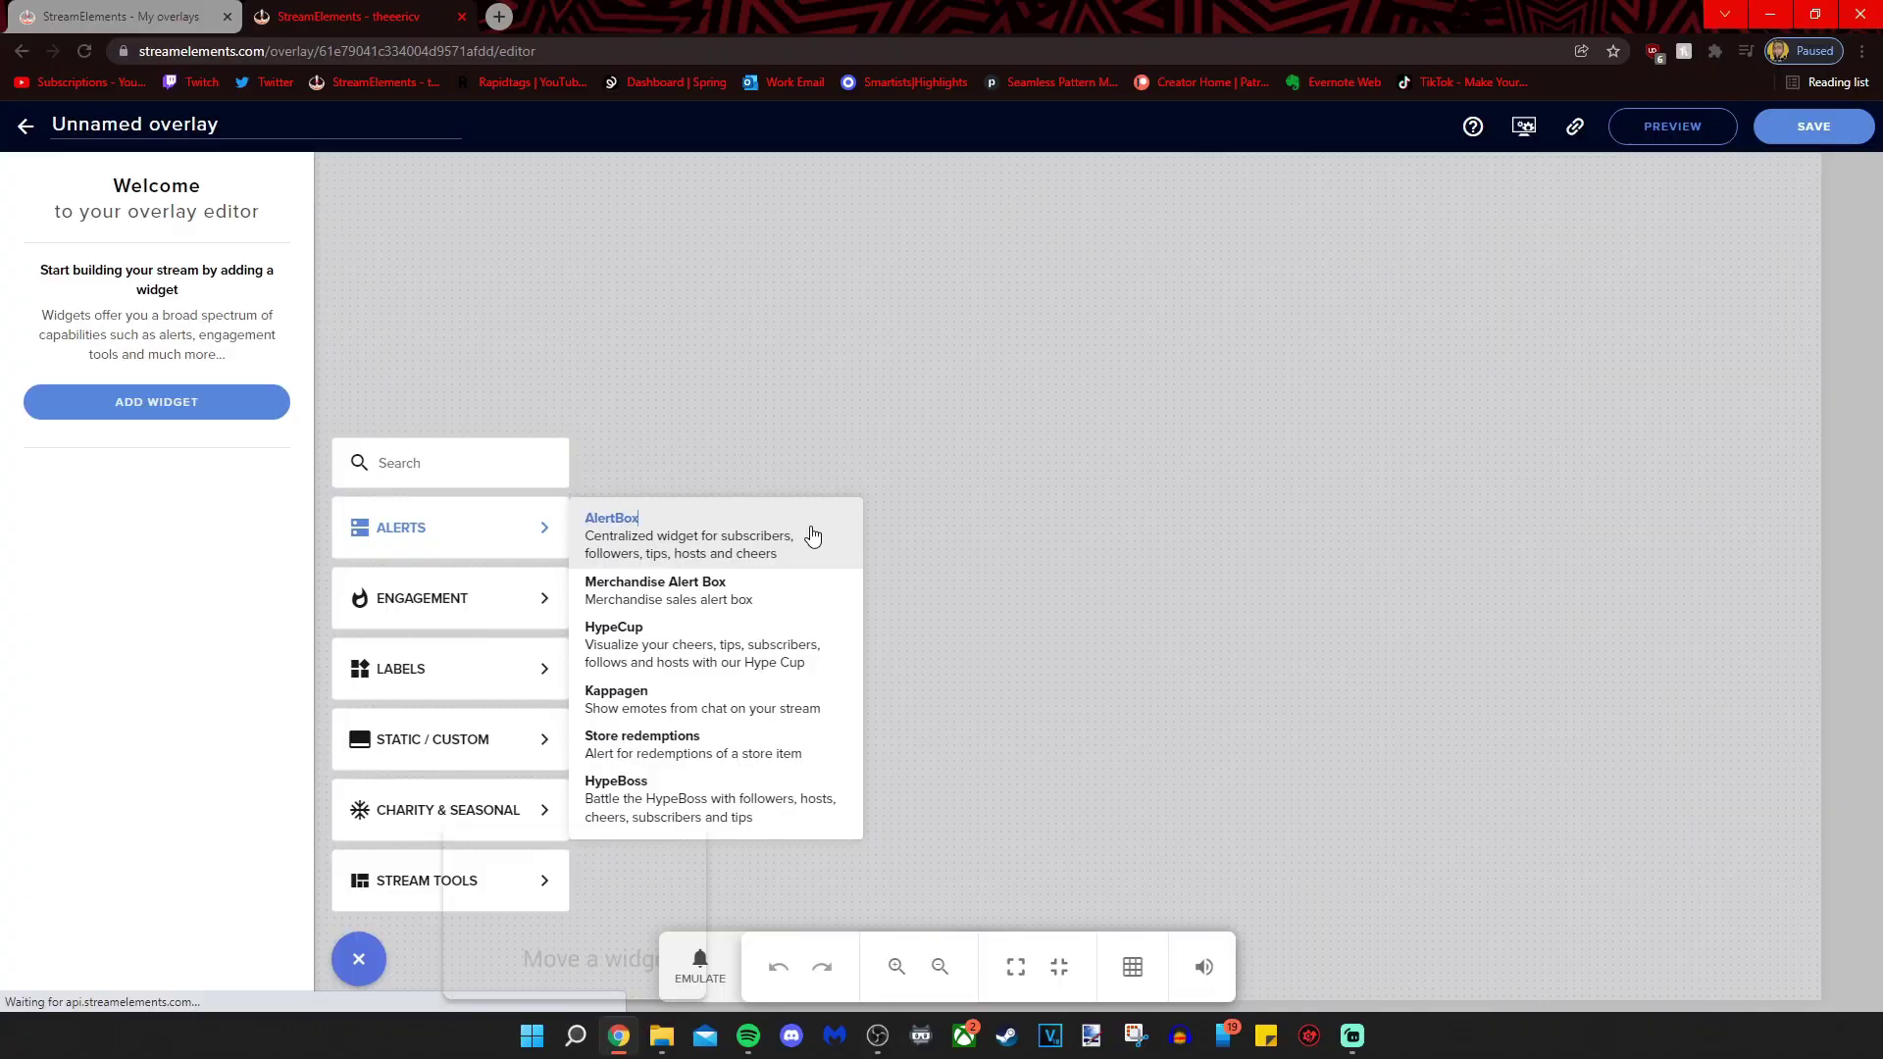
{"action": "left_click", "coordinate": [1403, 240]}
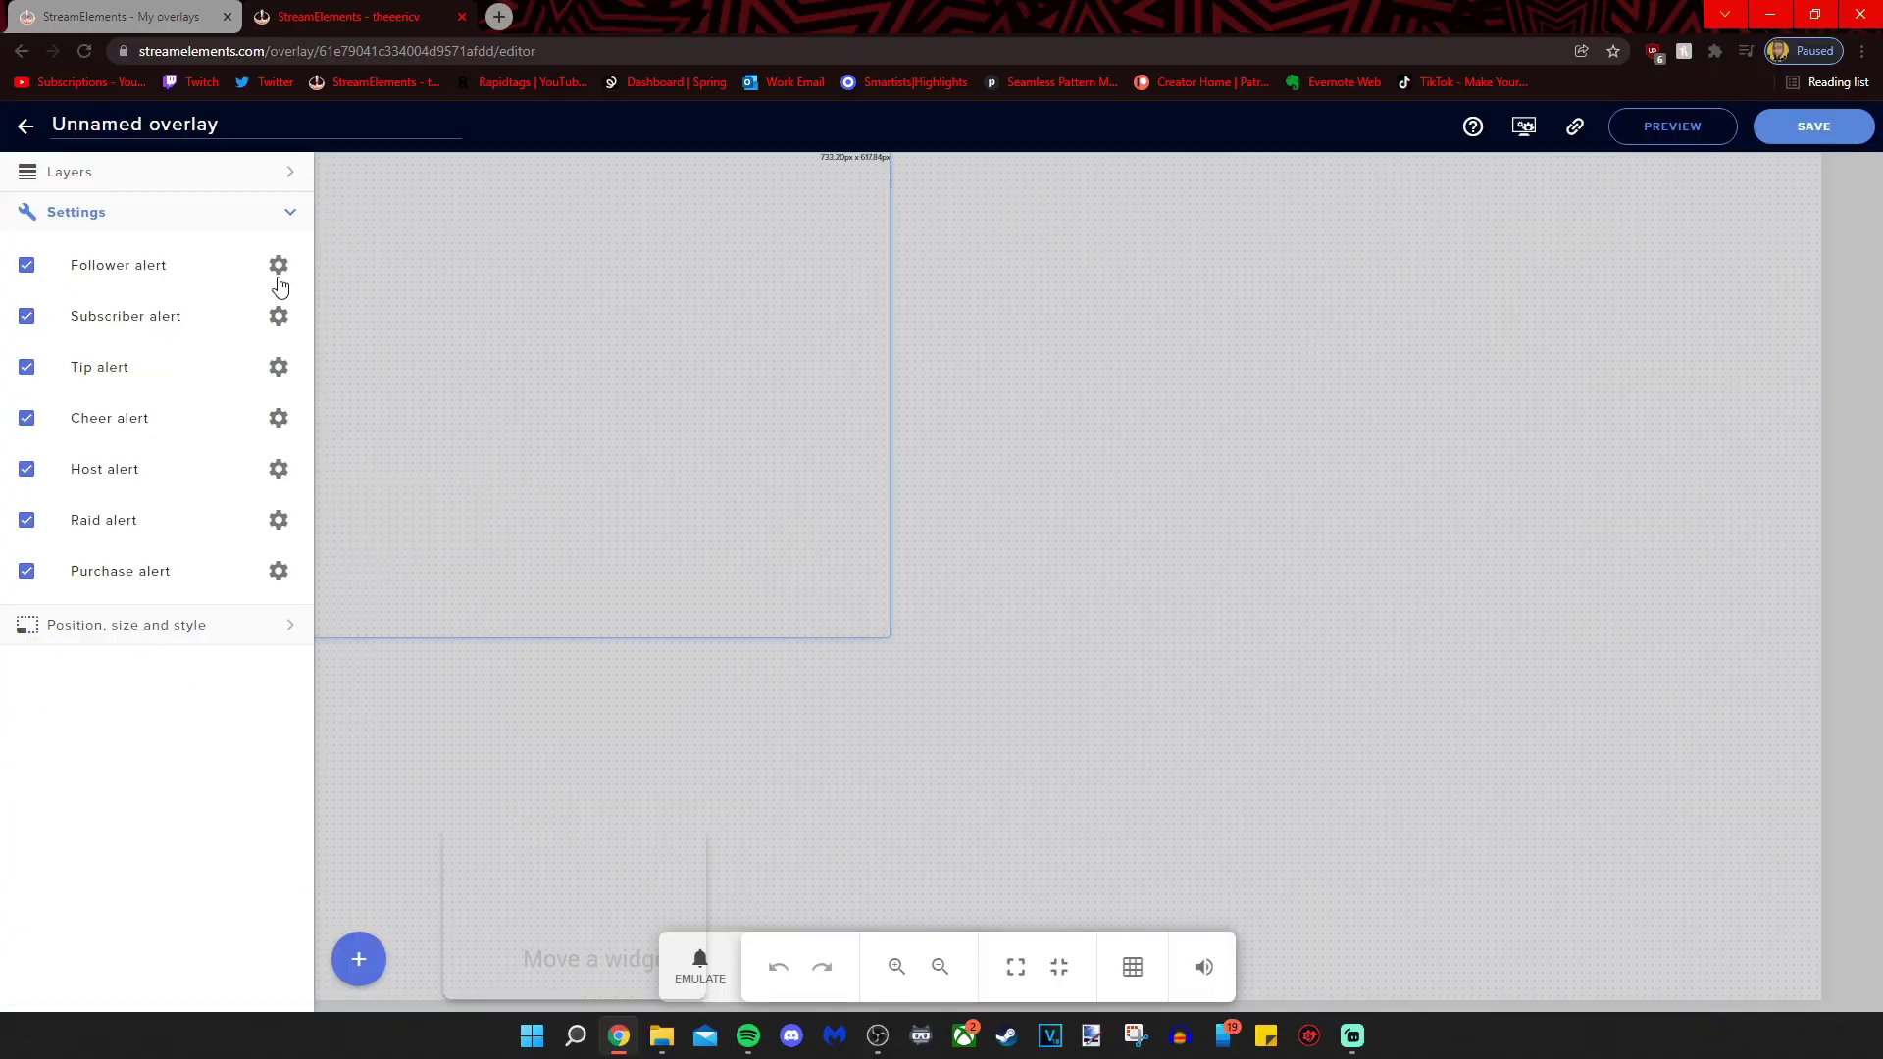
{"action": "left_click_drag", "start_coordinate": [571, 280], "coordinate": [965, 281]}
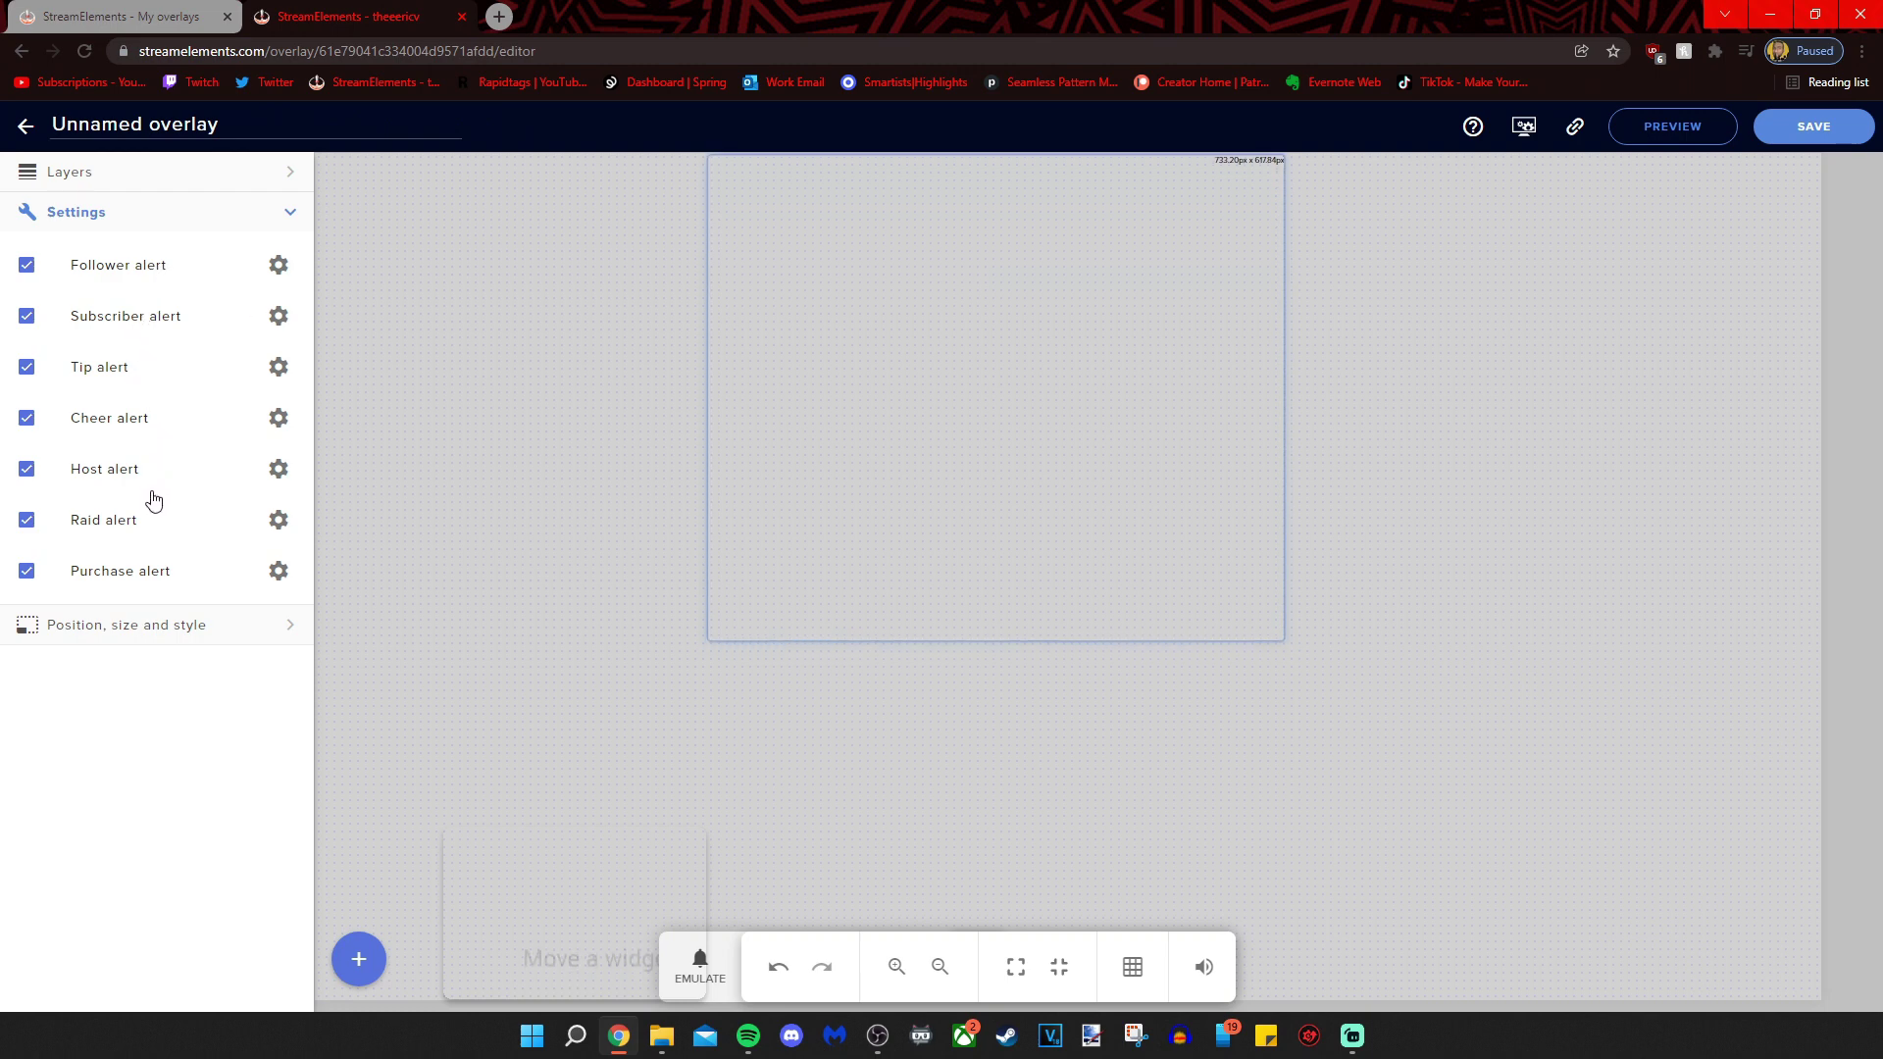
Look over the purchase alert's advanced settings, then open the follower alert's advanced settings
{"action": "left_click", "coordinate": [181, 576]}
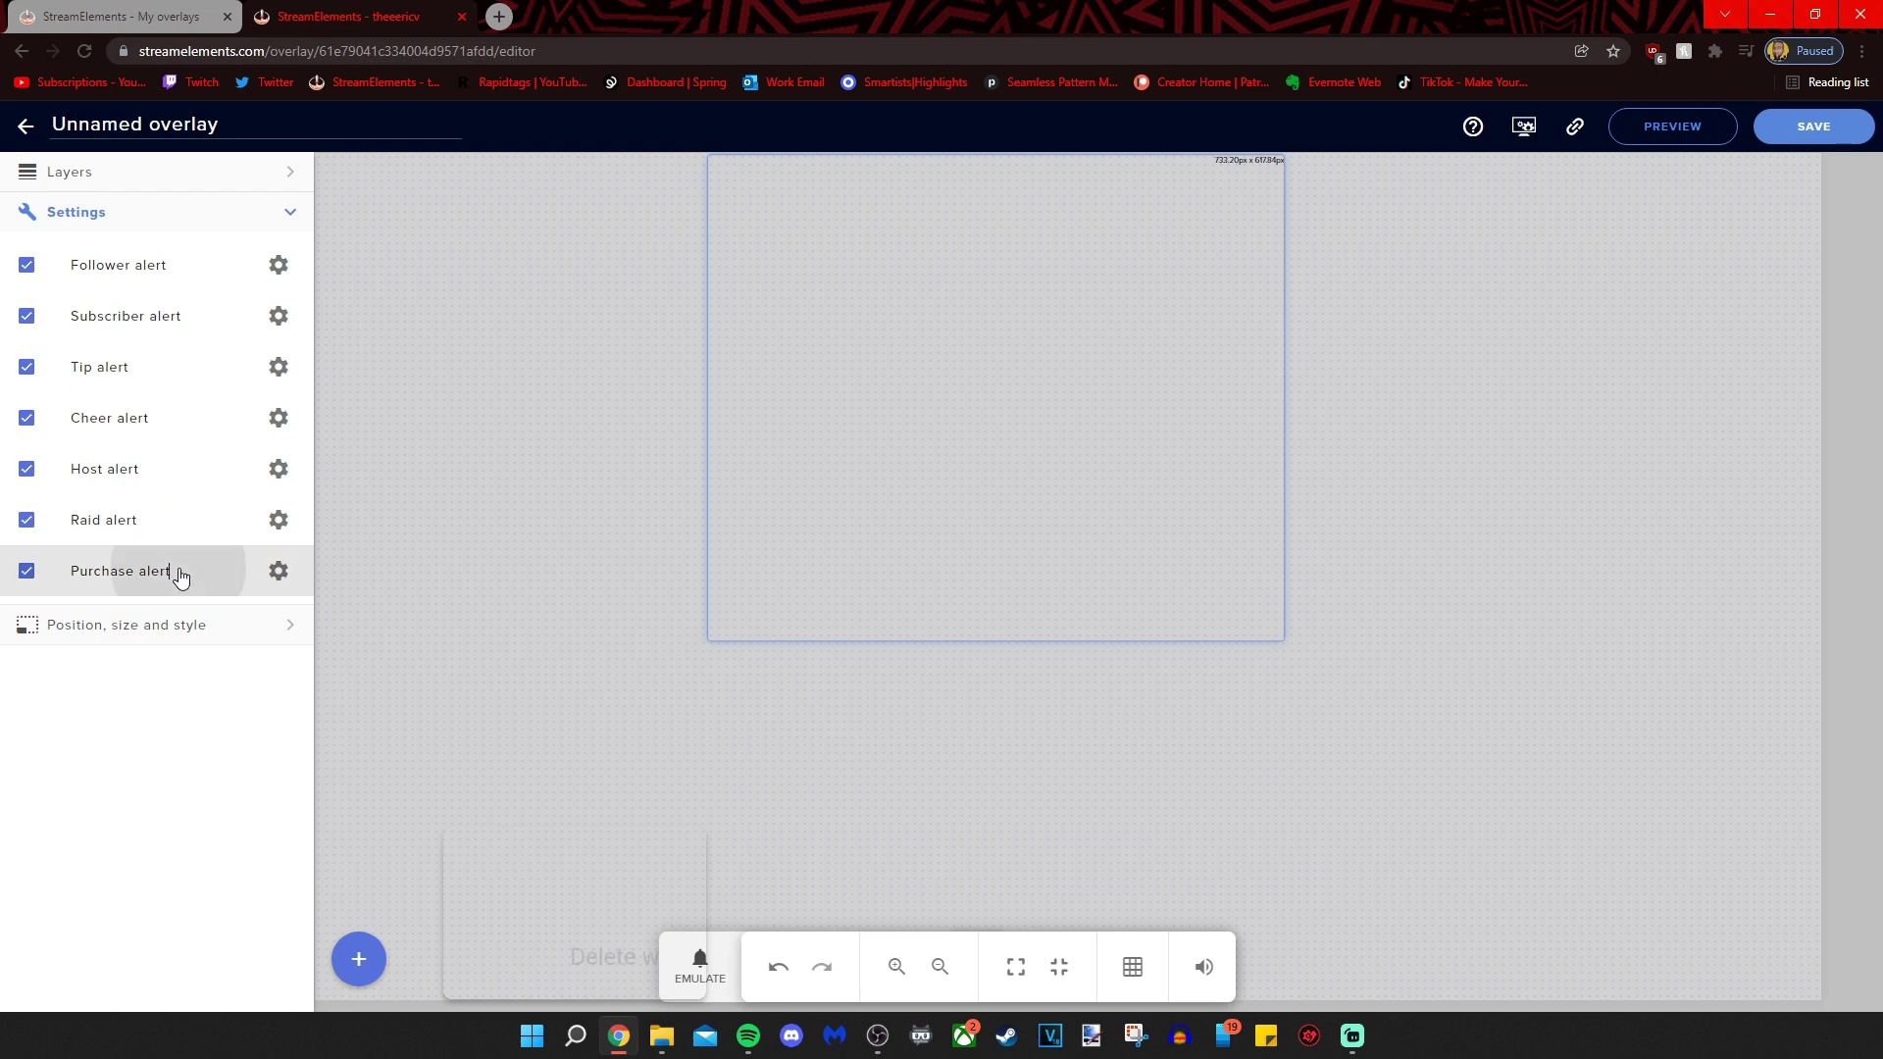
{"action": "left_click", "coordinate": [277, 575]}
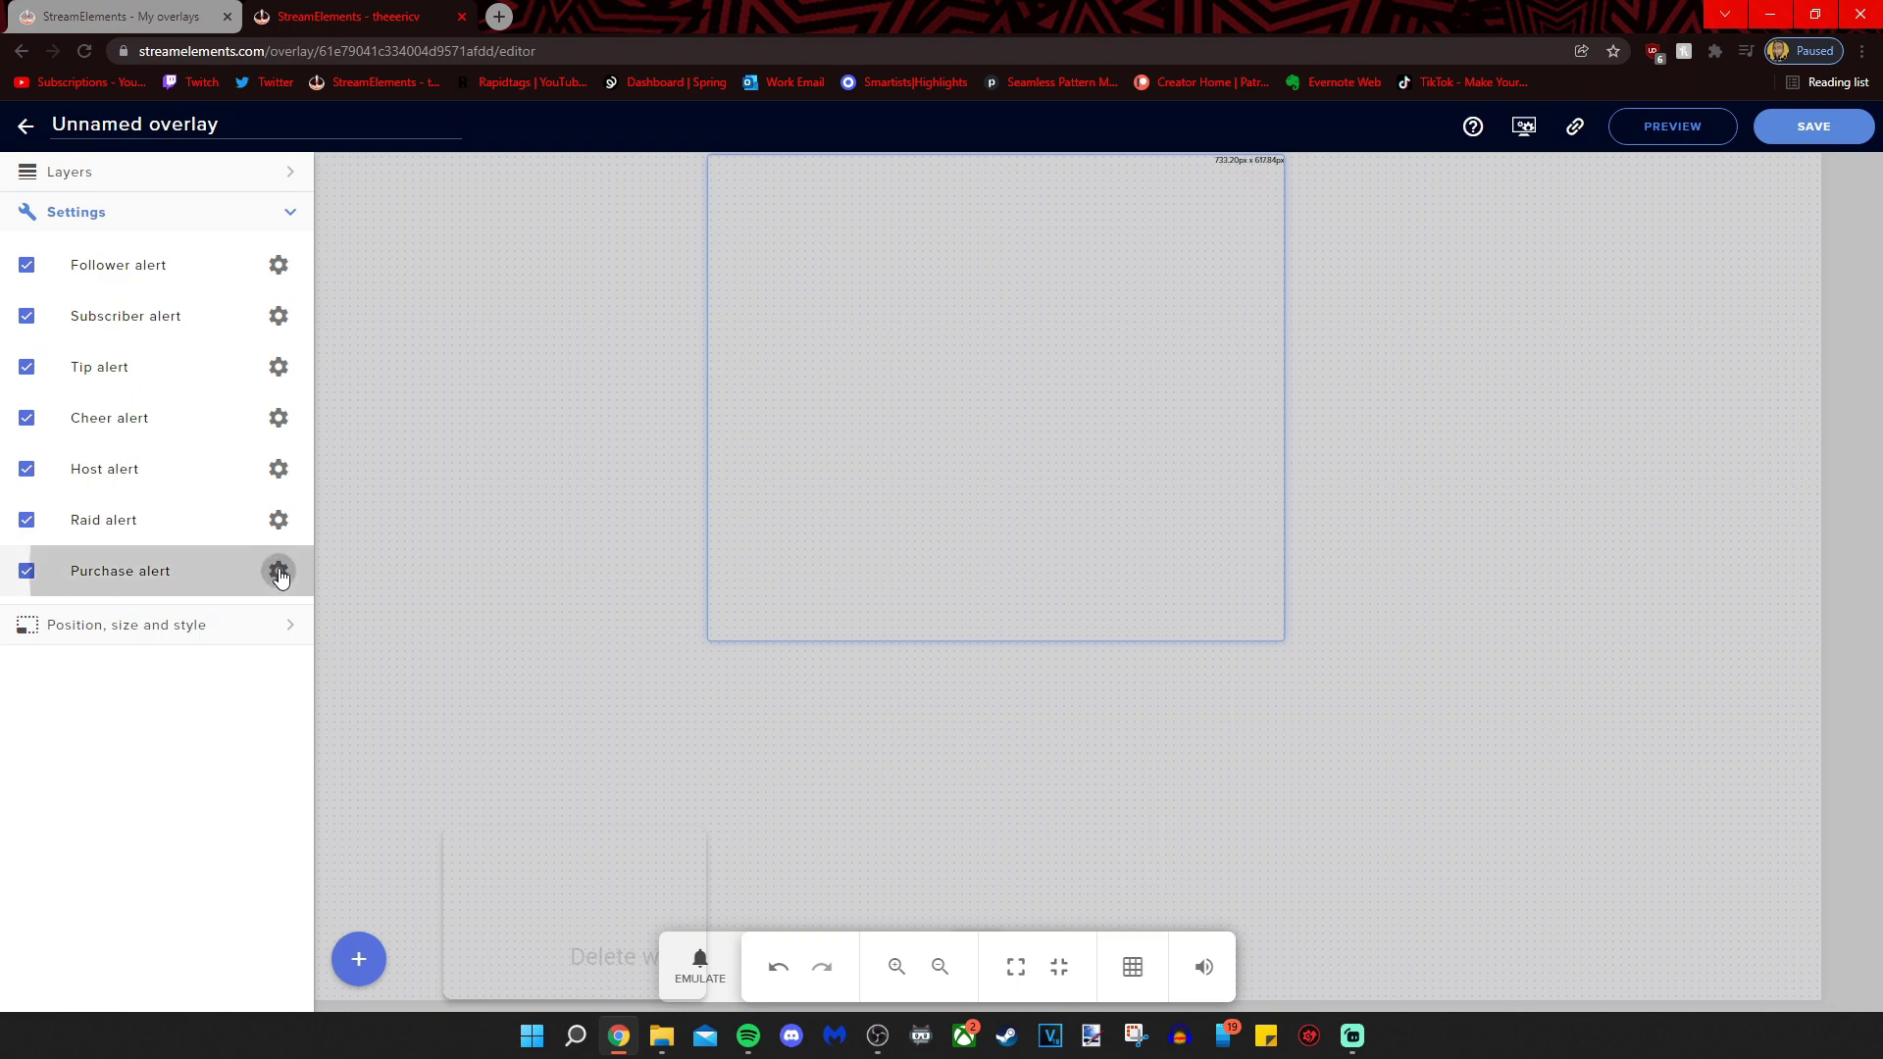
{"action": "left_click", "coordinate": [287, 179]}
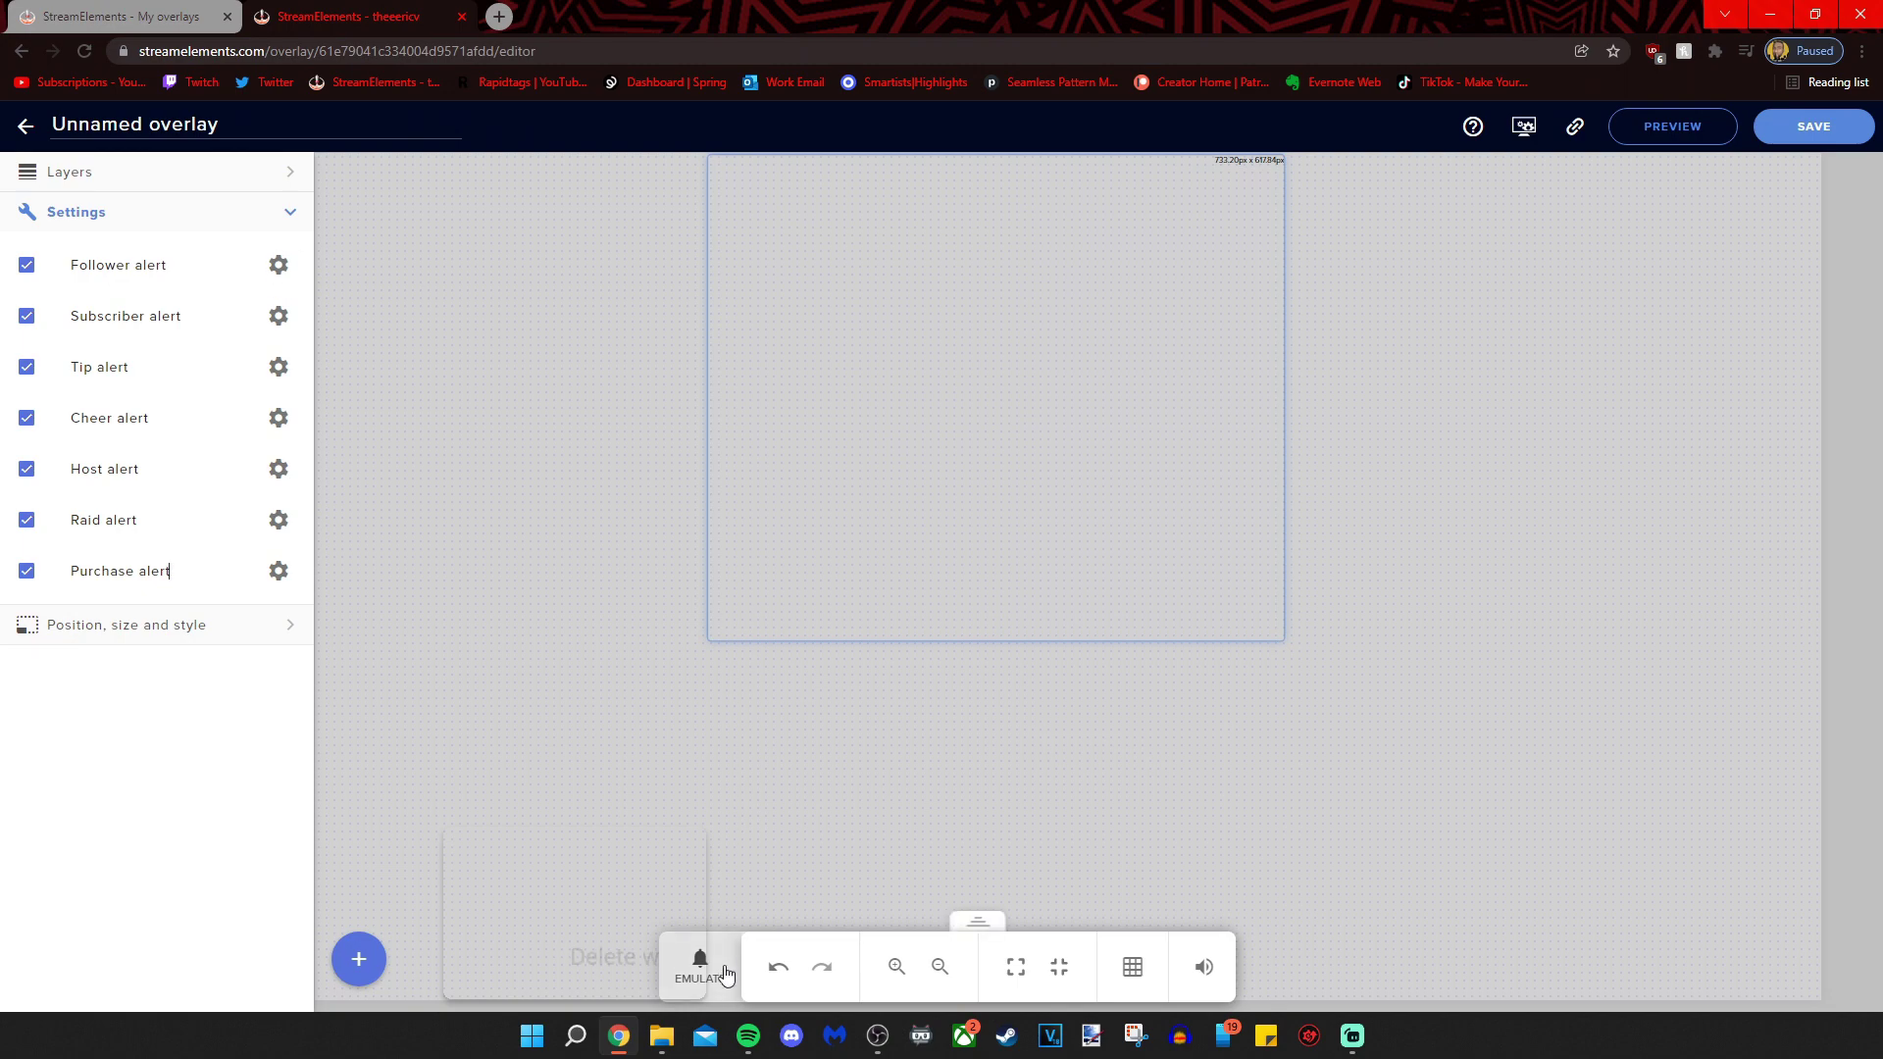
{"action": "left_click", "coordinate": [278, 266]}
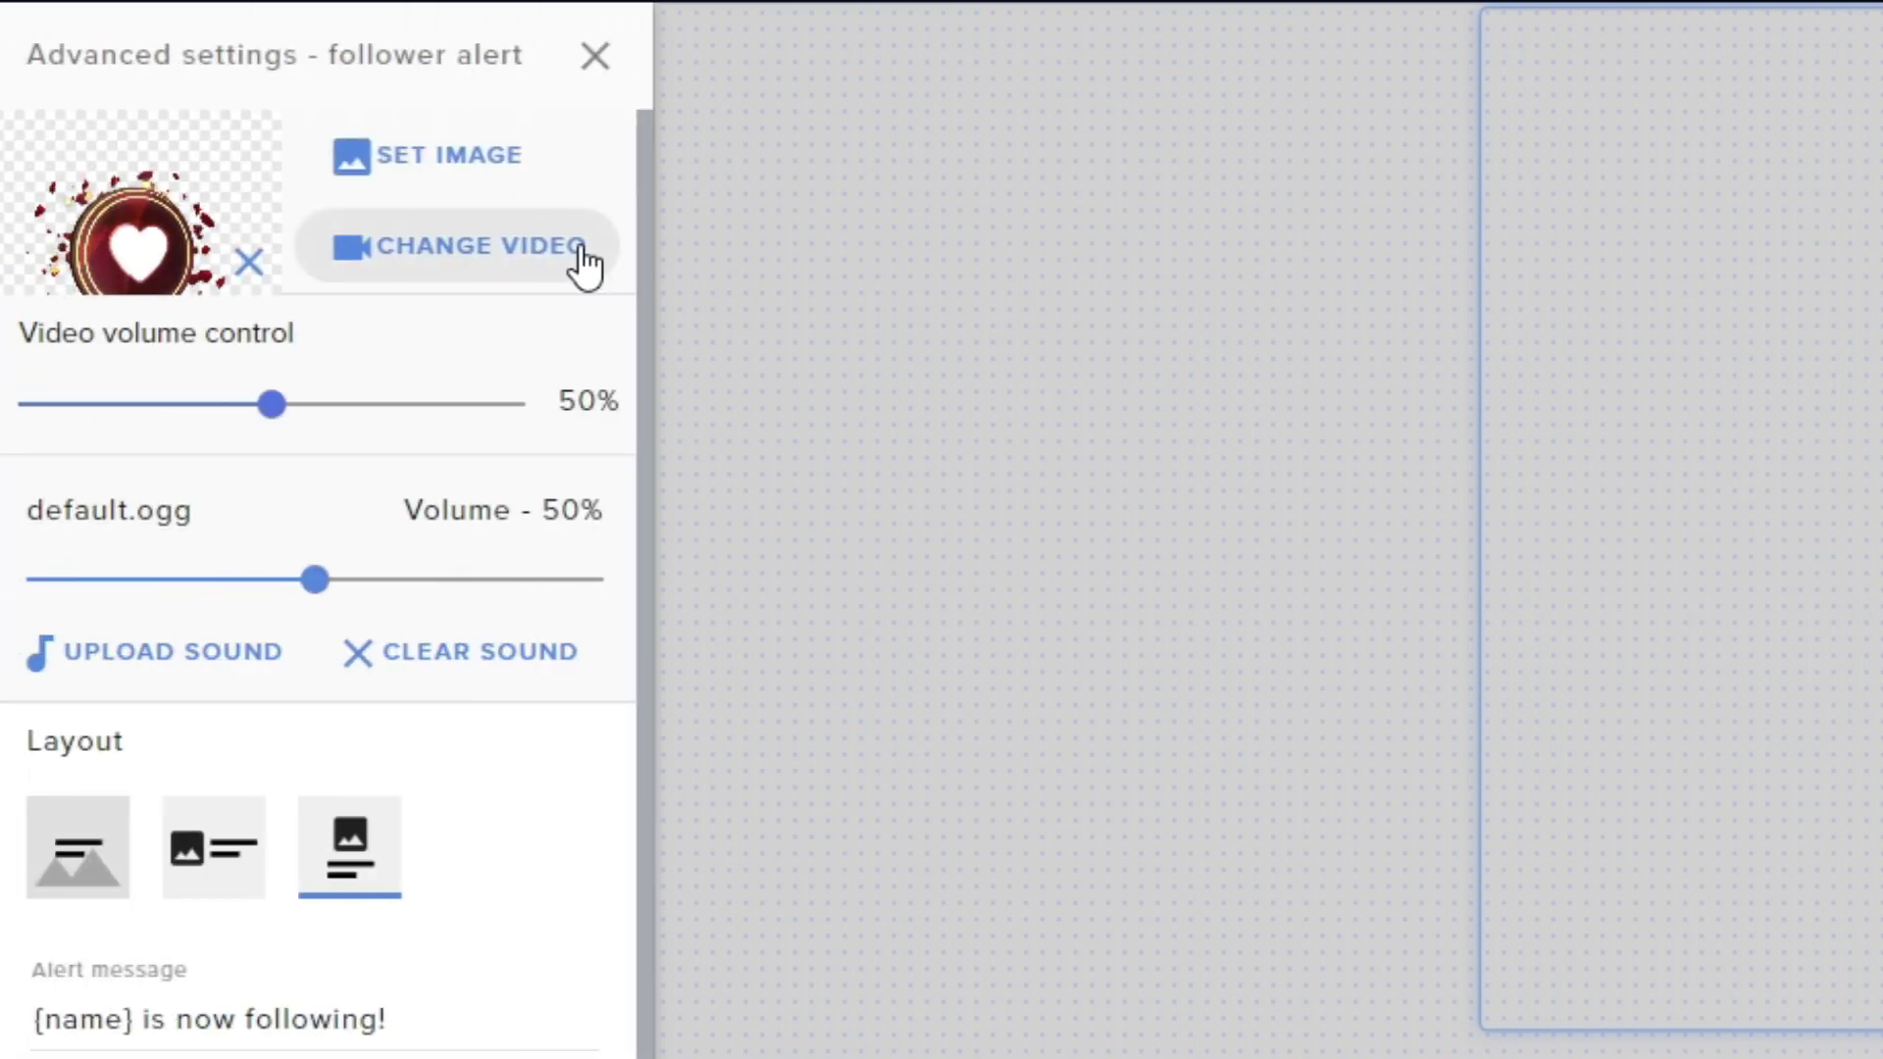
Upload a GIF to the media library and set holes-grandpa.gif as the follower alert image
{"action": "left_click", "coordinate": [475, 162]}
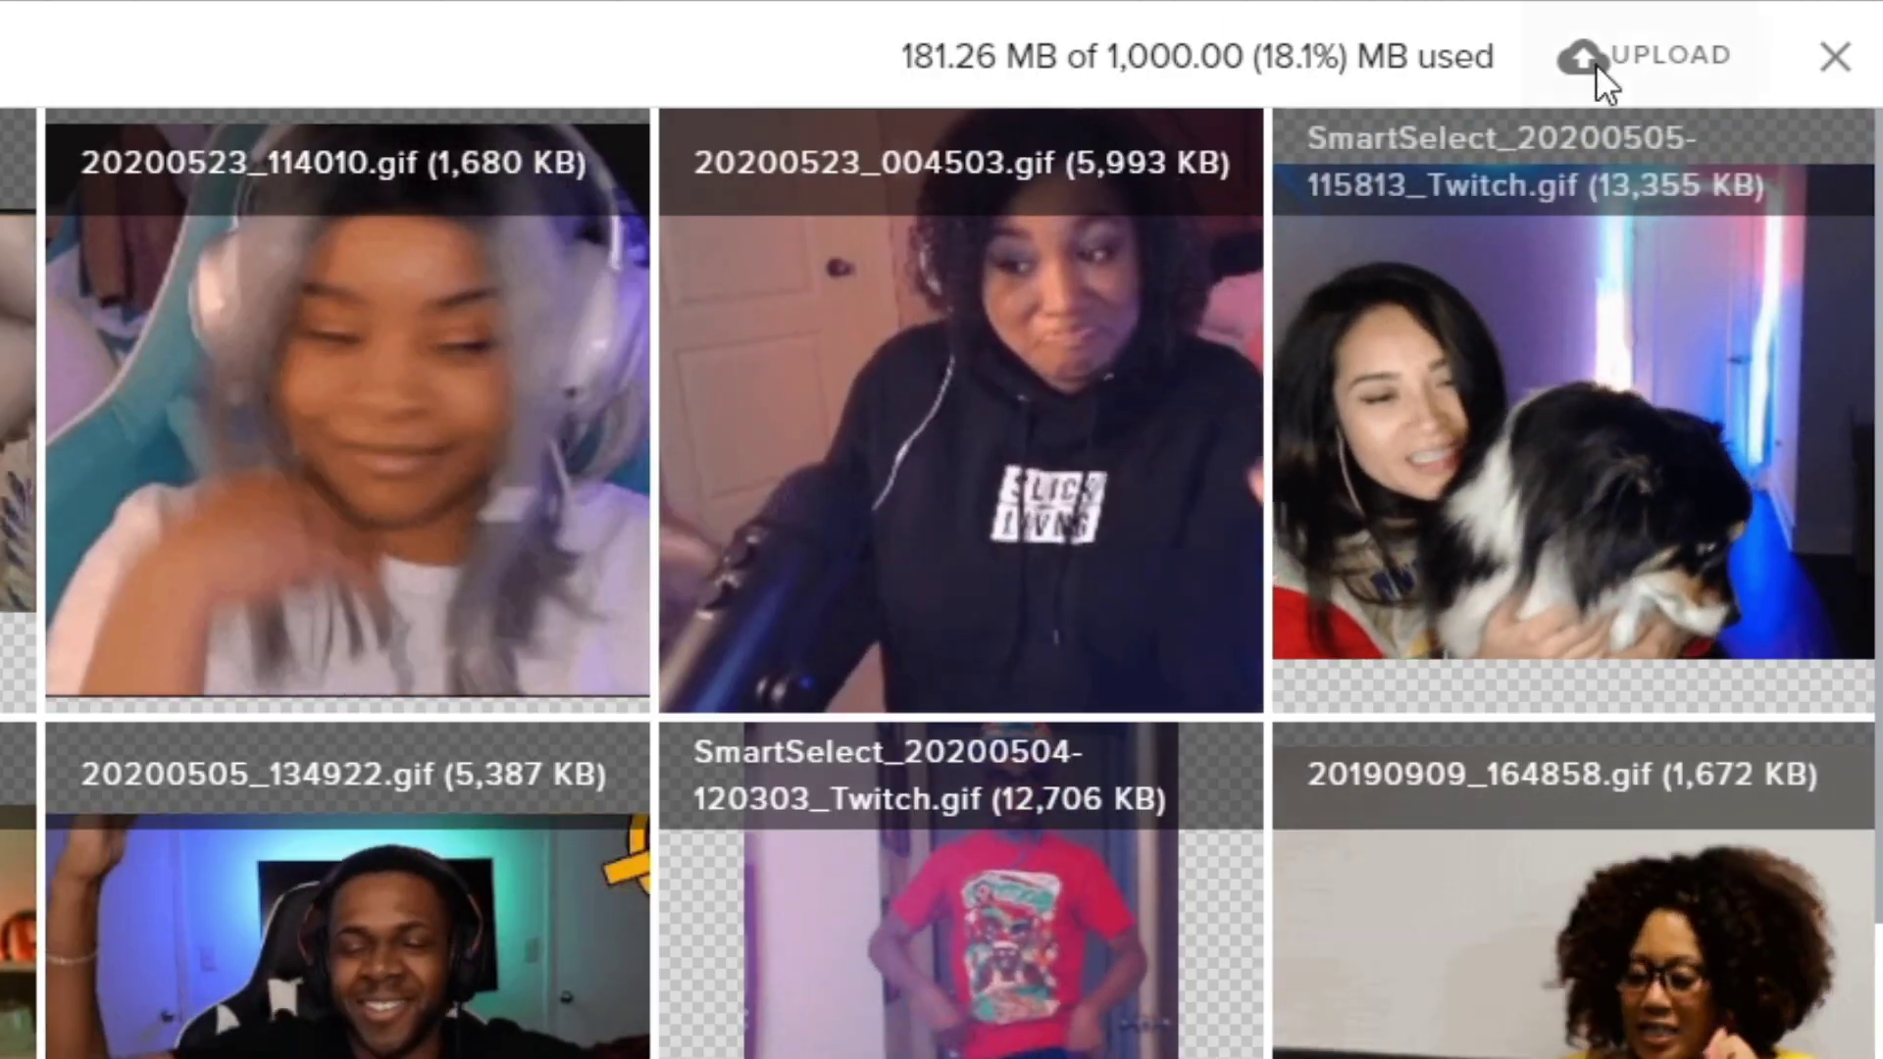
{"action": "left_click", "coordinate": [1597, 62]}
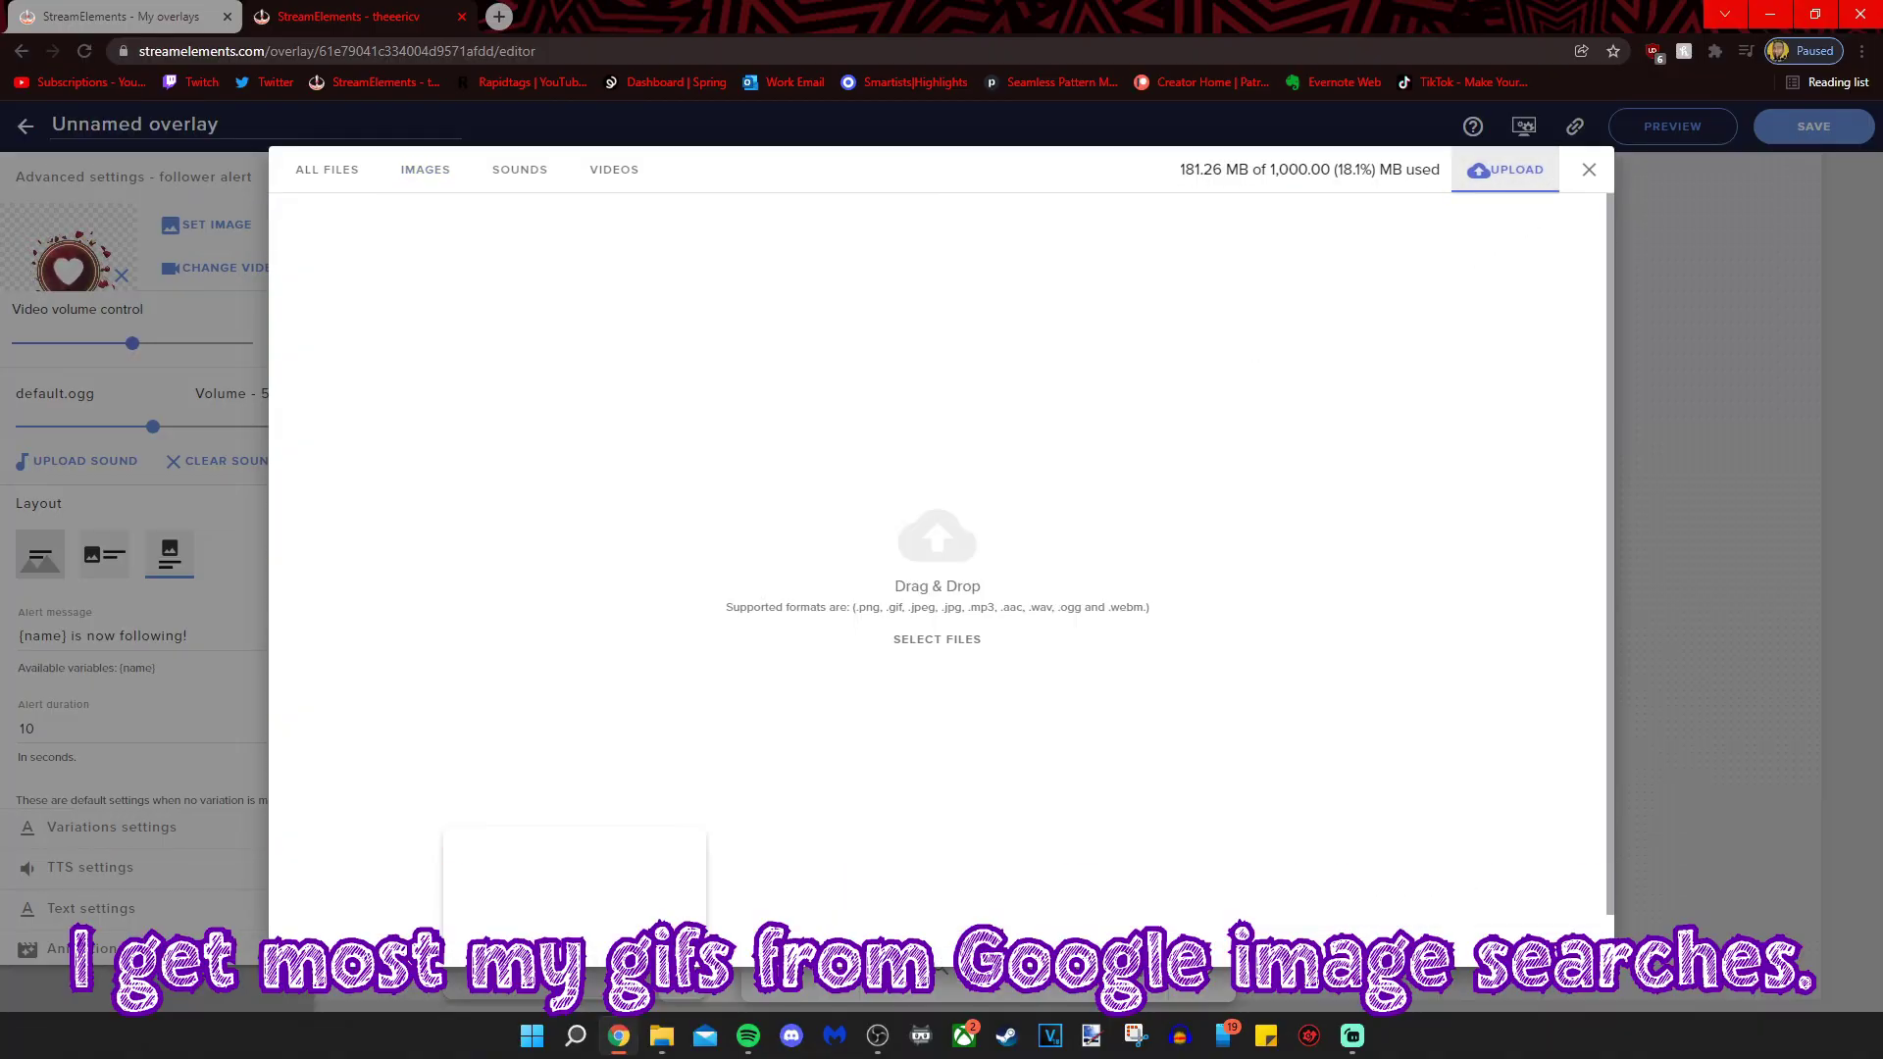
{"action": "left_click_drag", "start_coordinate": [0, 461], "coordinate": [961, 522]}
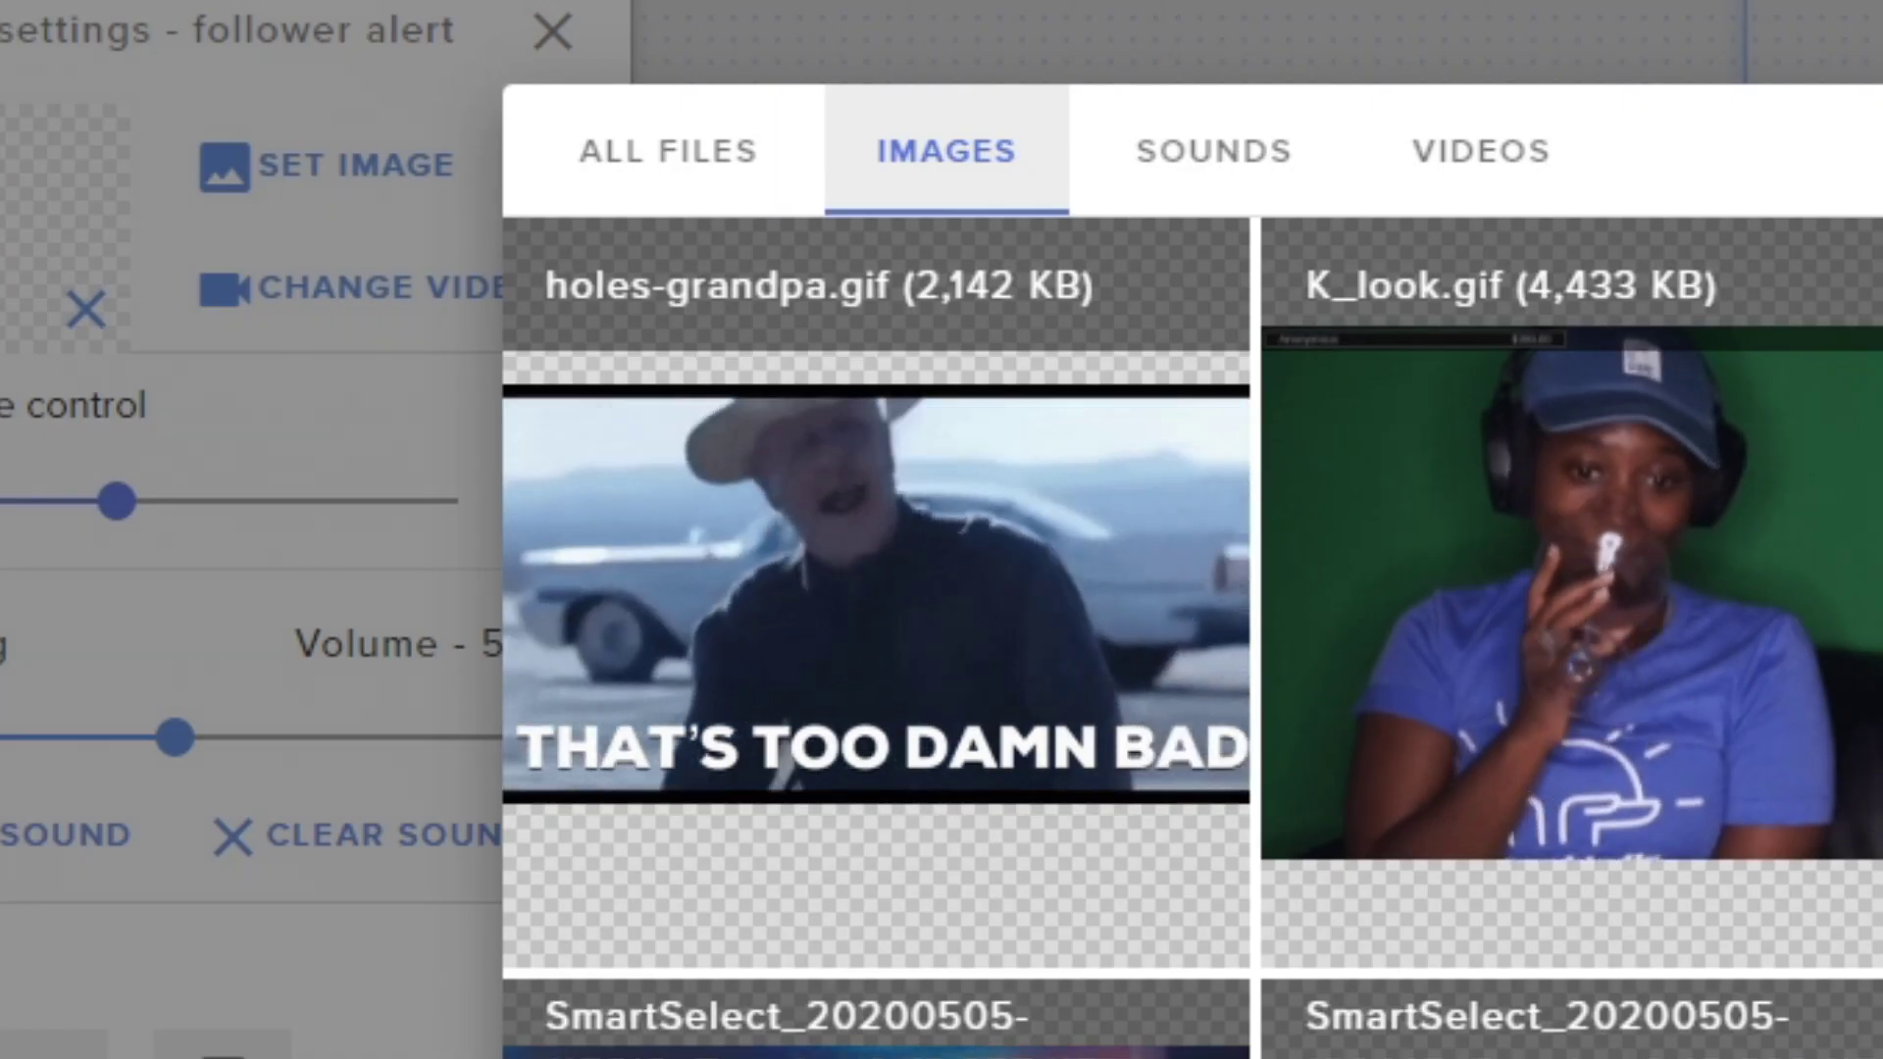
{"action": "mouse_move", "coordinate": [947, 736]}
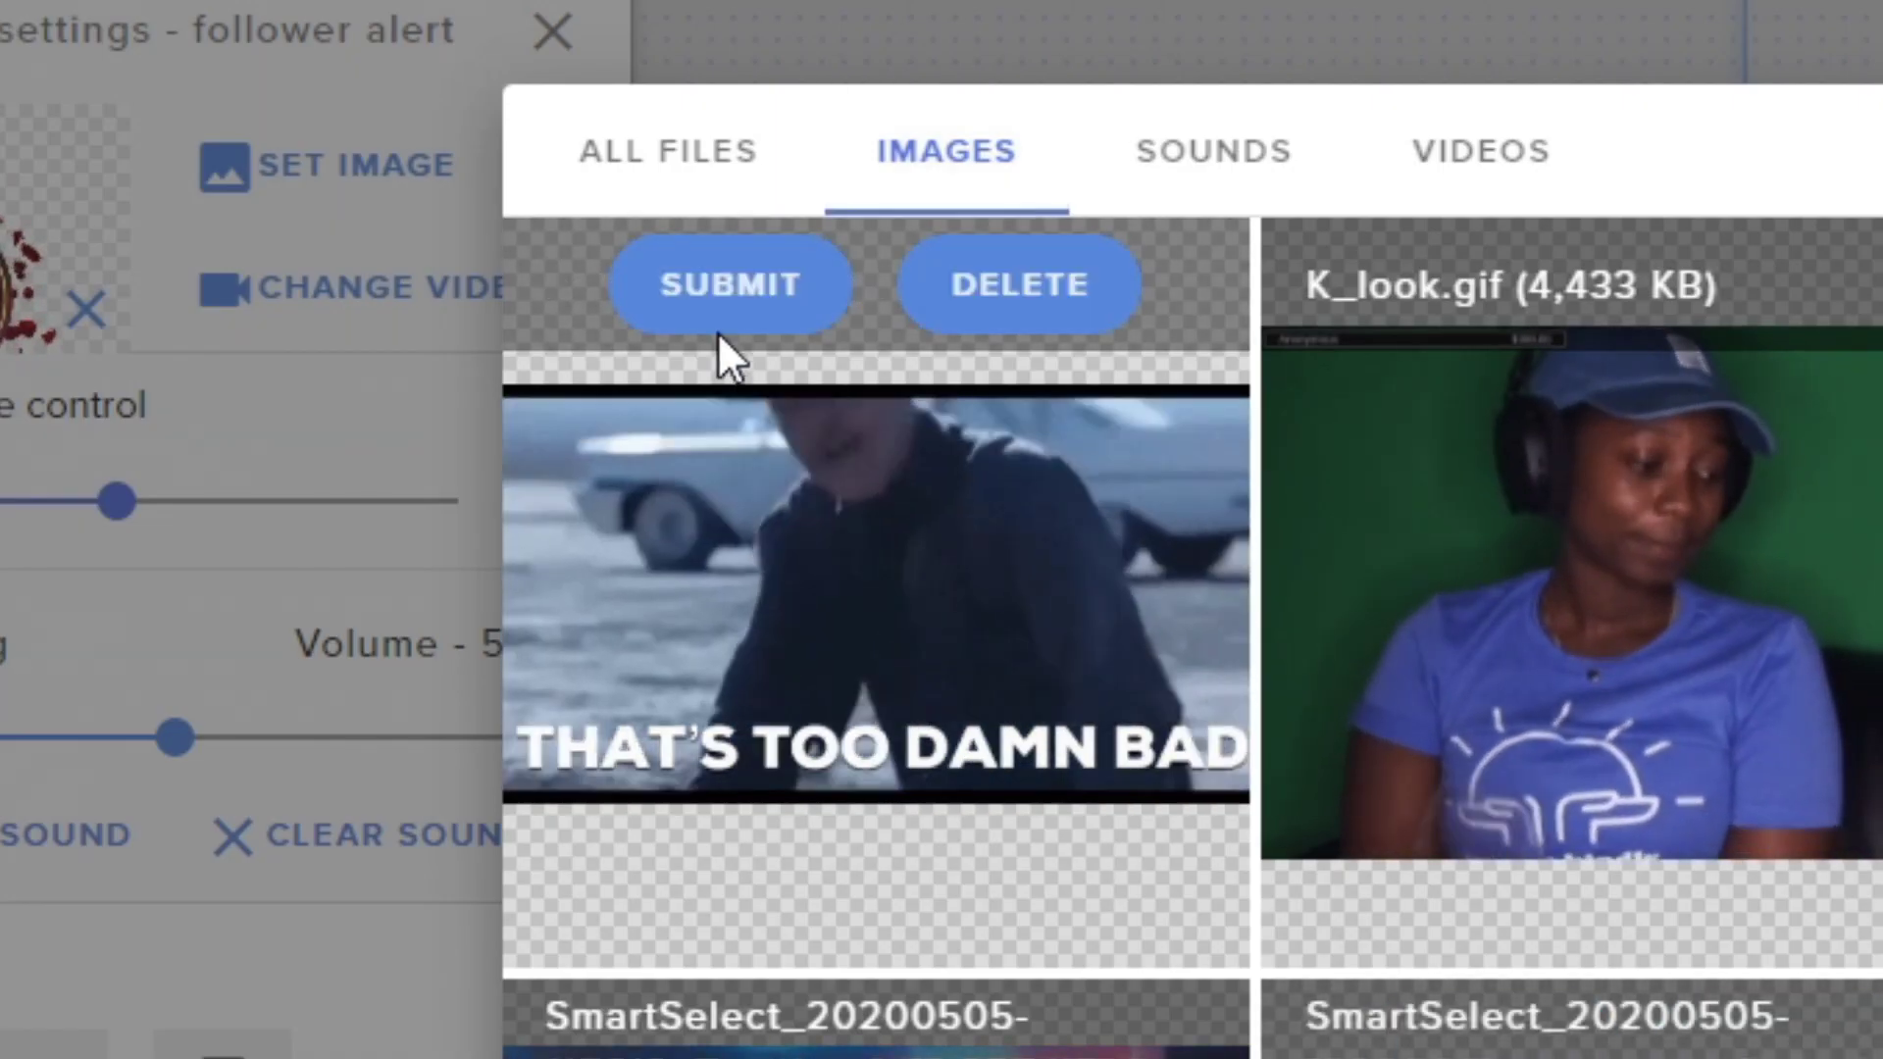
{"action": "left_click", "coordinate": [704, 295]}
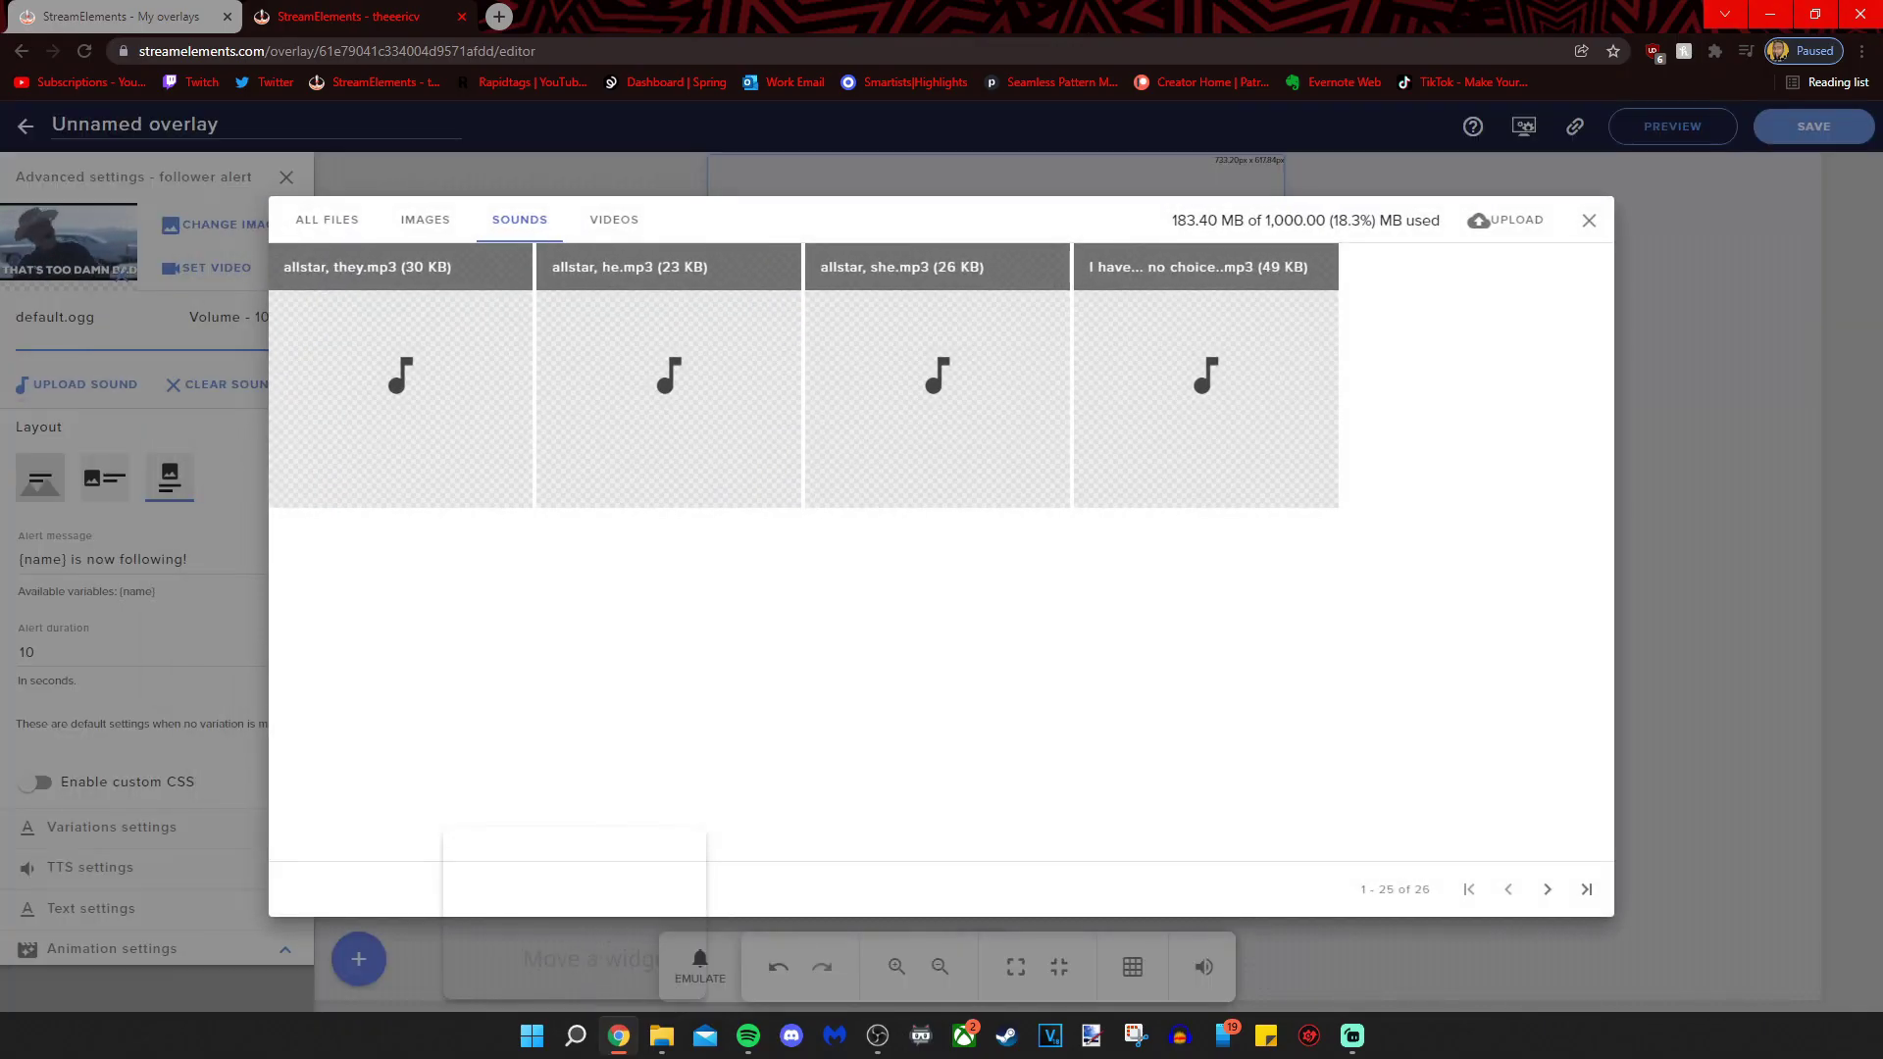
Open File Explorer to find the sound file for the follower alert
{"action": "key", "text": "super+e"}
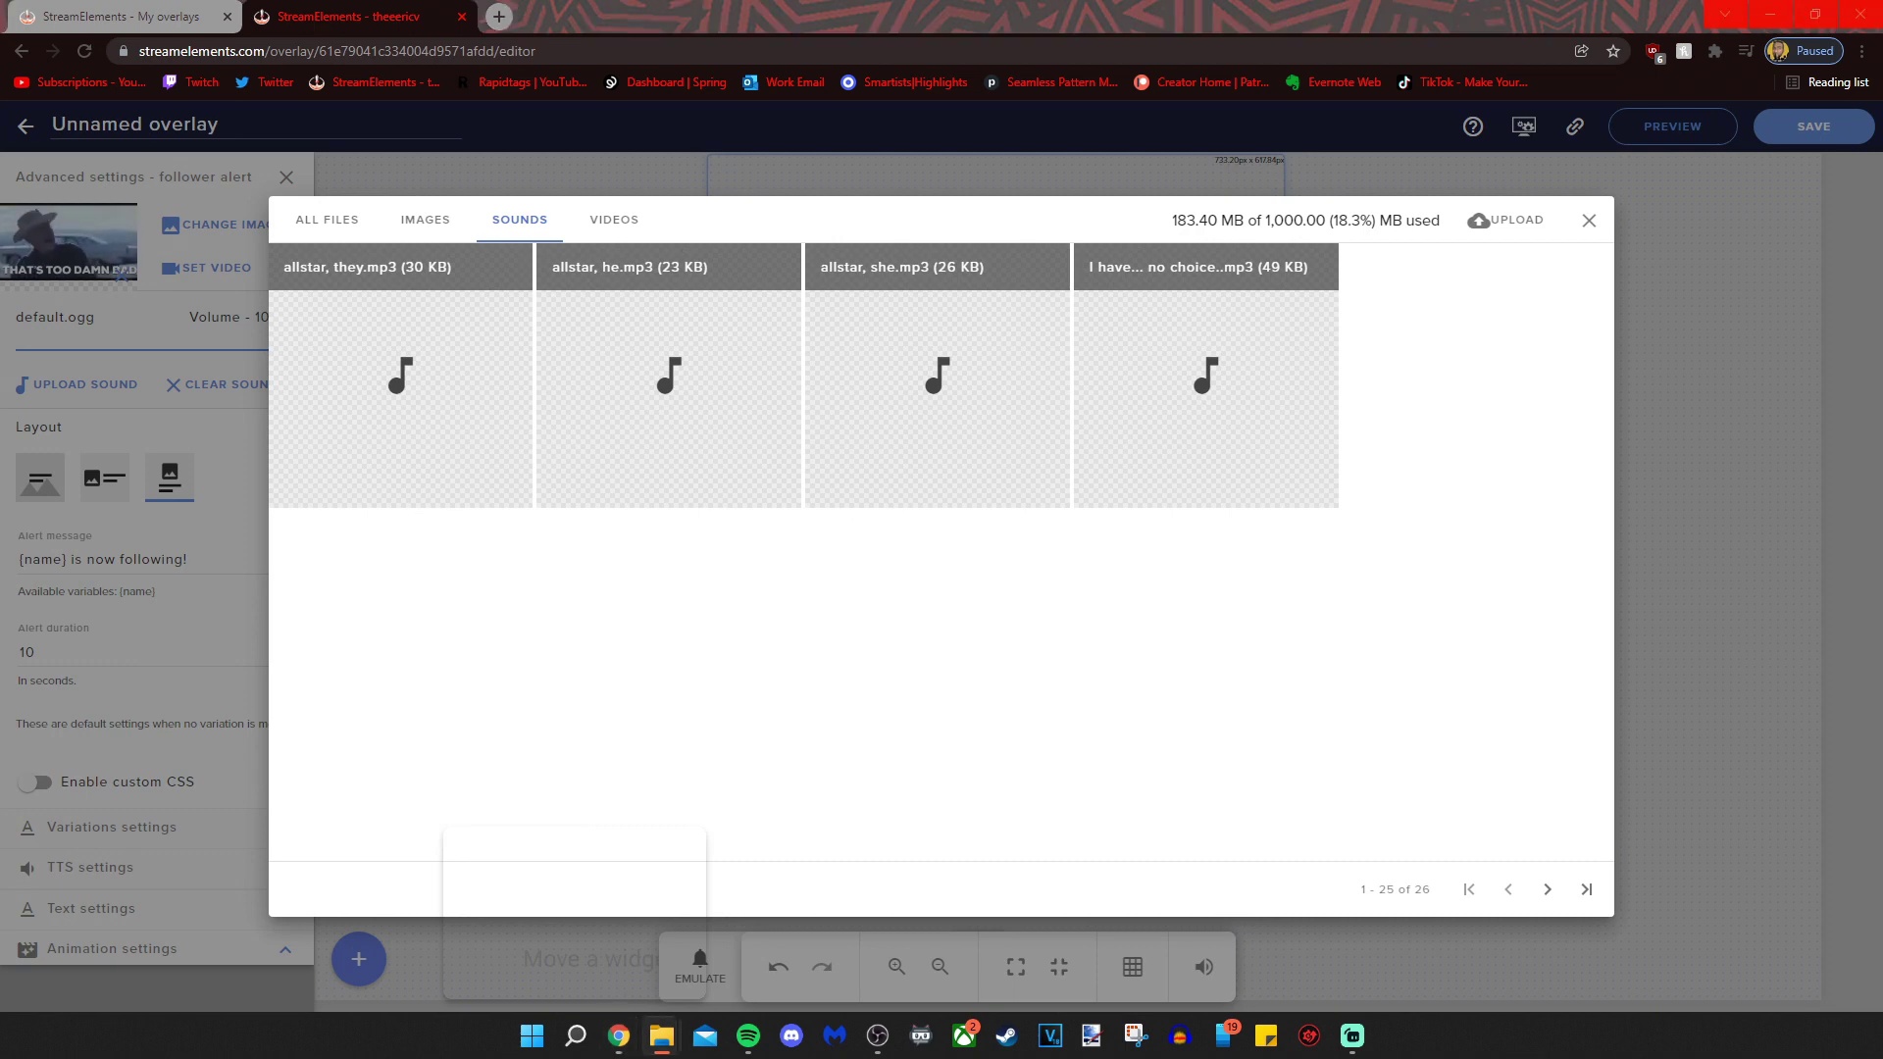
Upload the mp3 into the media library and set it as the follower alert sound
{"action": "left_click_drag", "start_coordinate": [0, 598], "coordinate": [353, 628]}
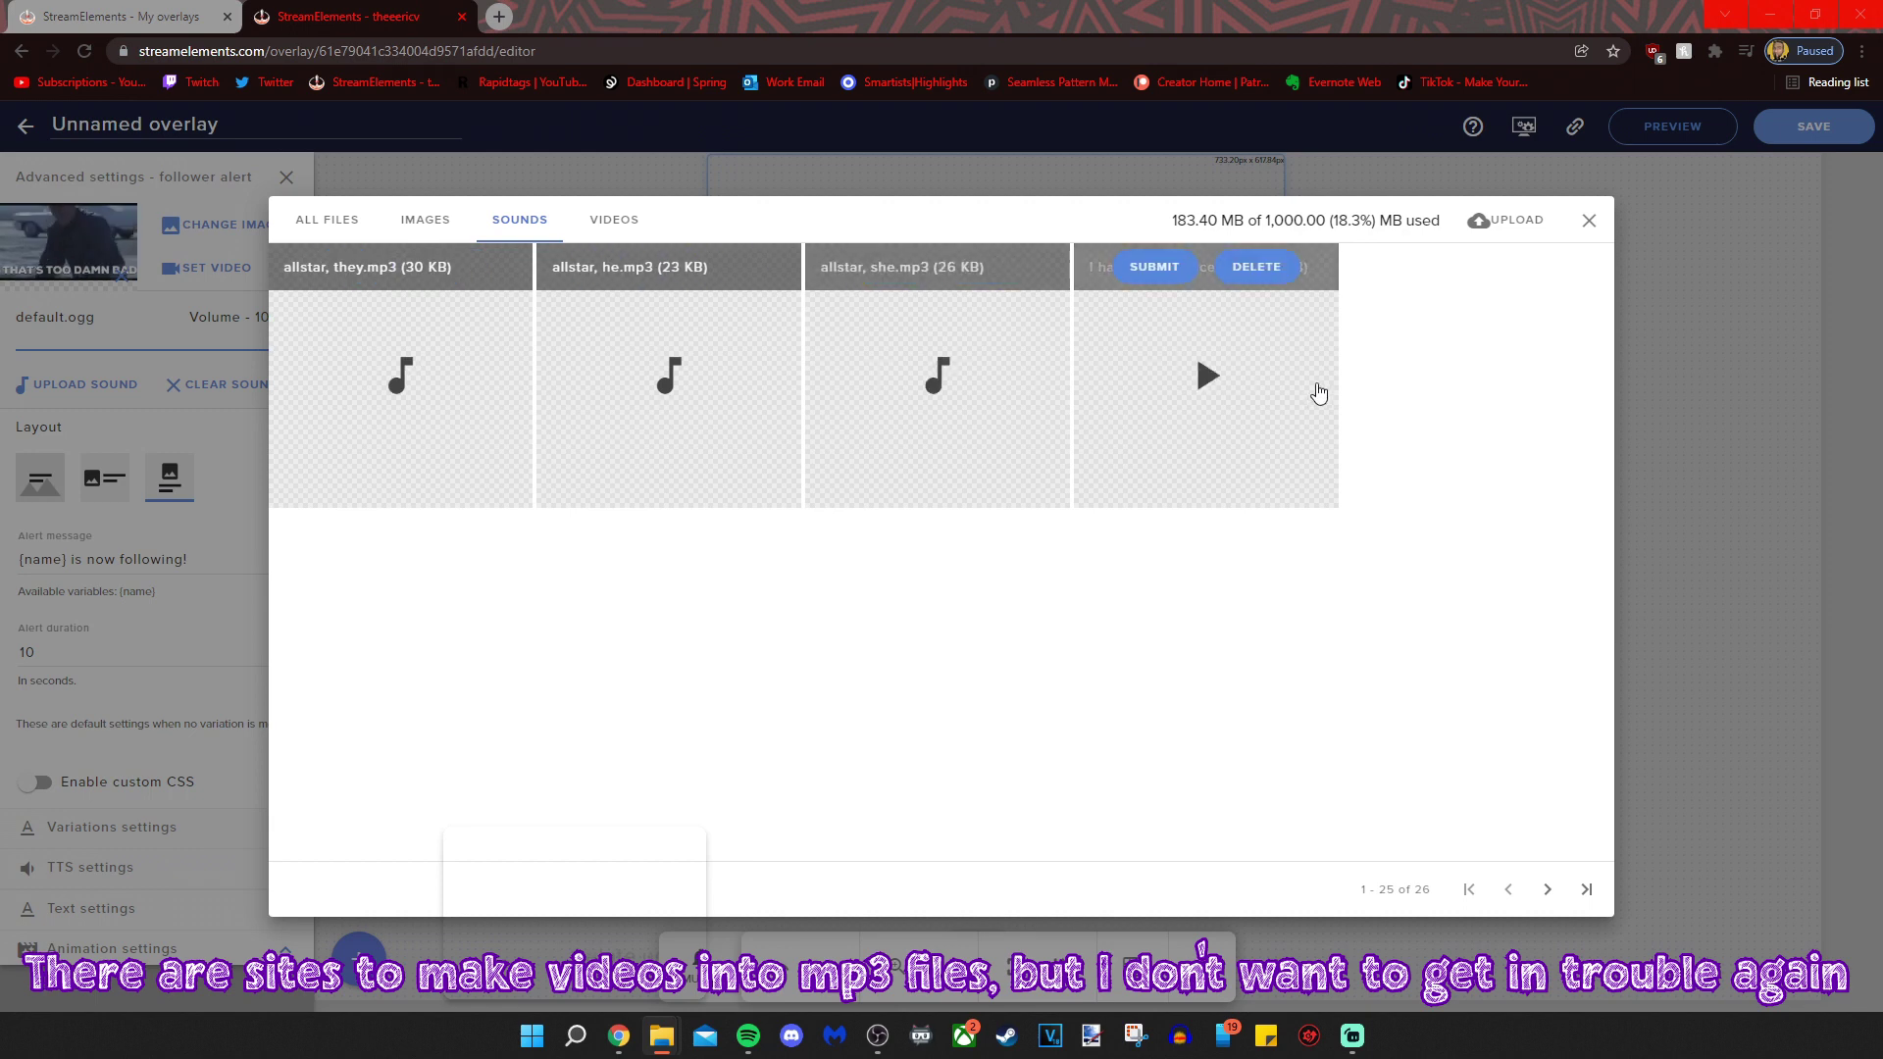
{"action": "left_click", "coordinate": [1504, 232]}
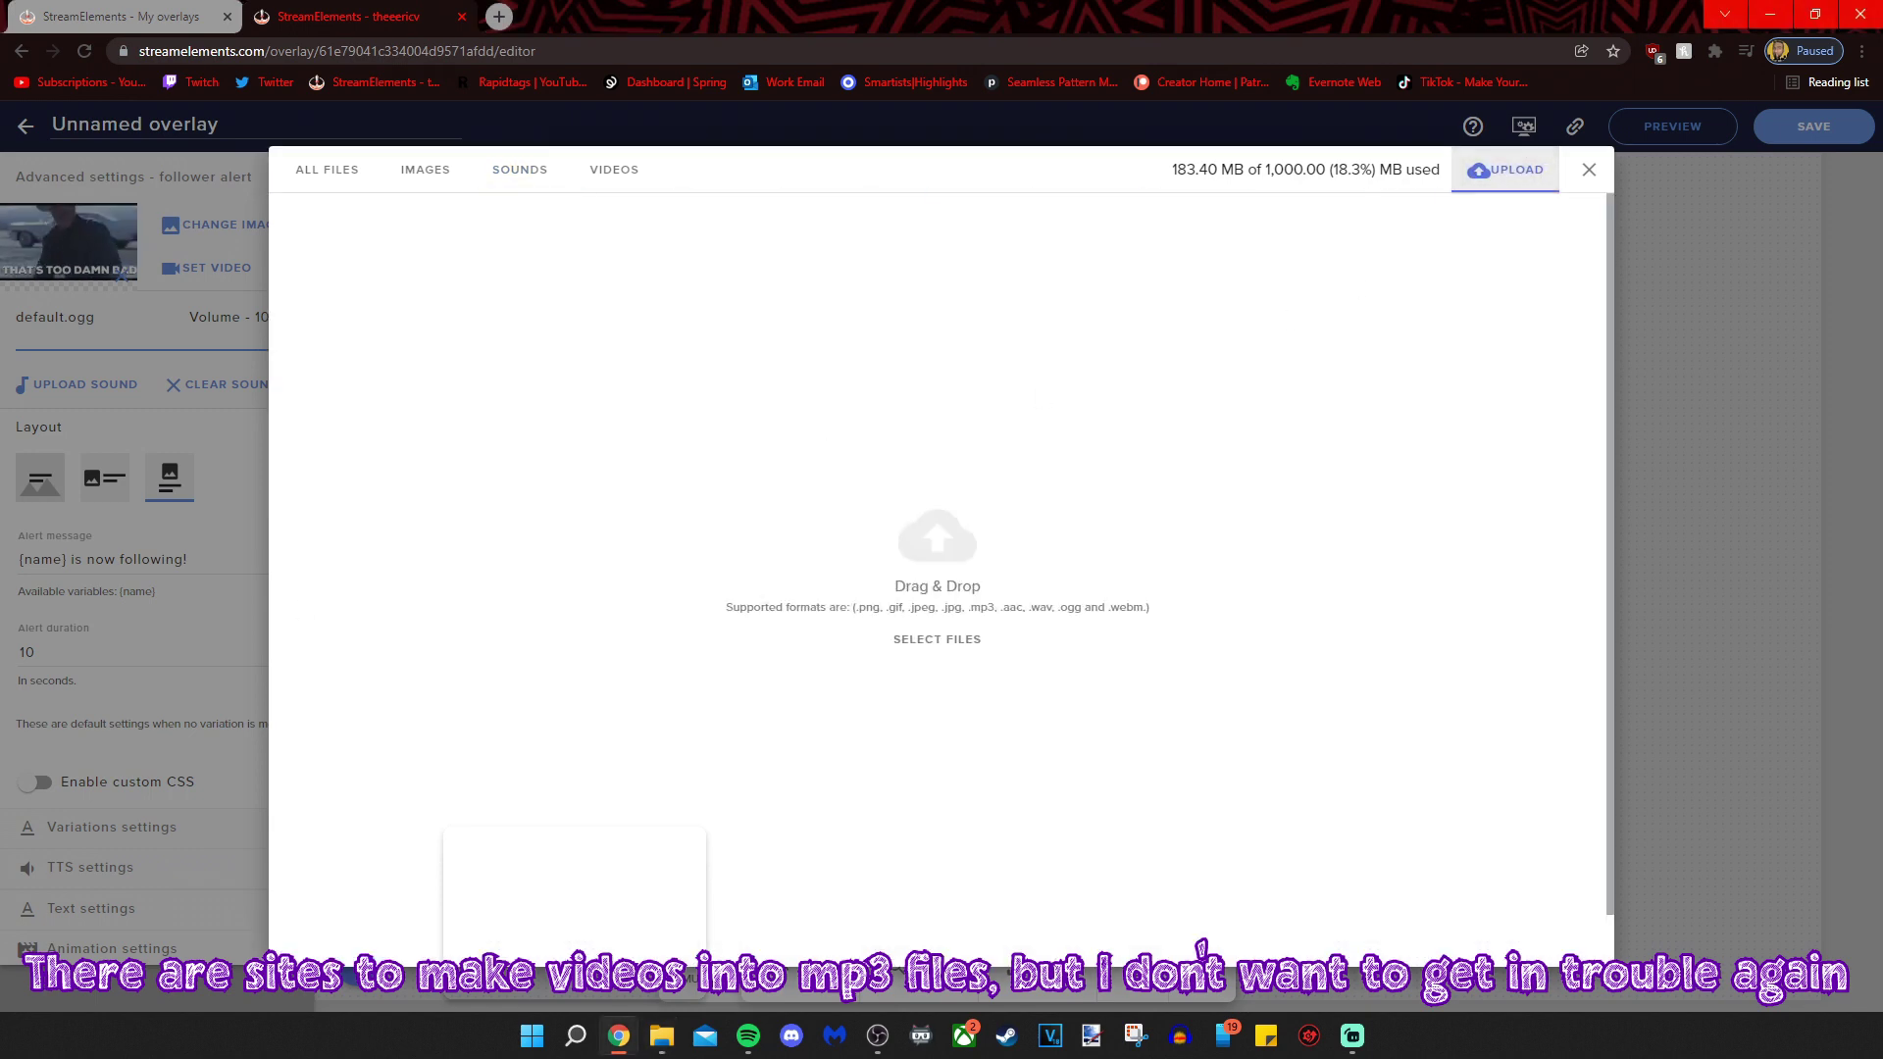
{"action": "left_click_drag", "start_coordinate": [0, 608], "coordinate": [912, 490]}
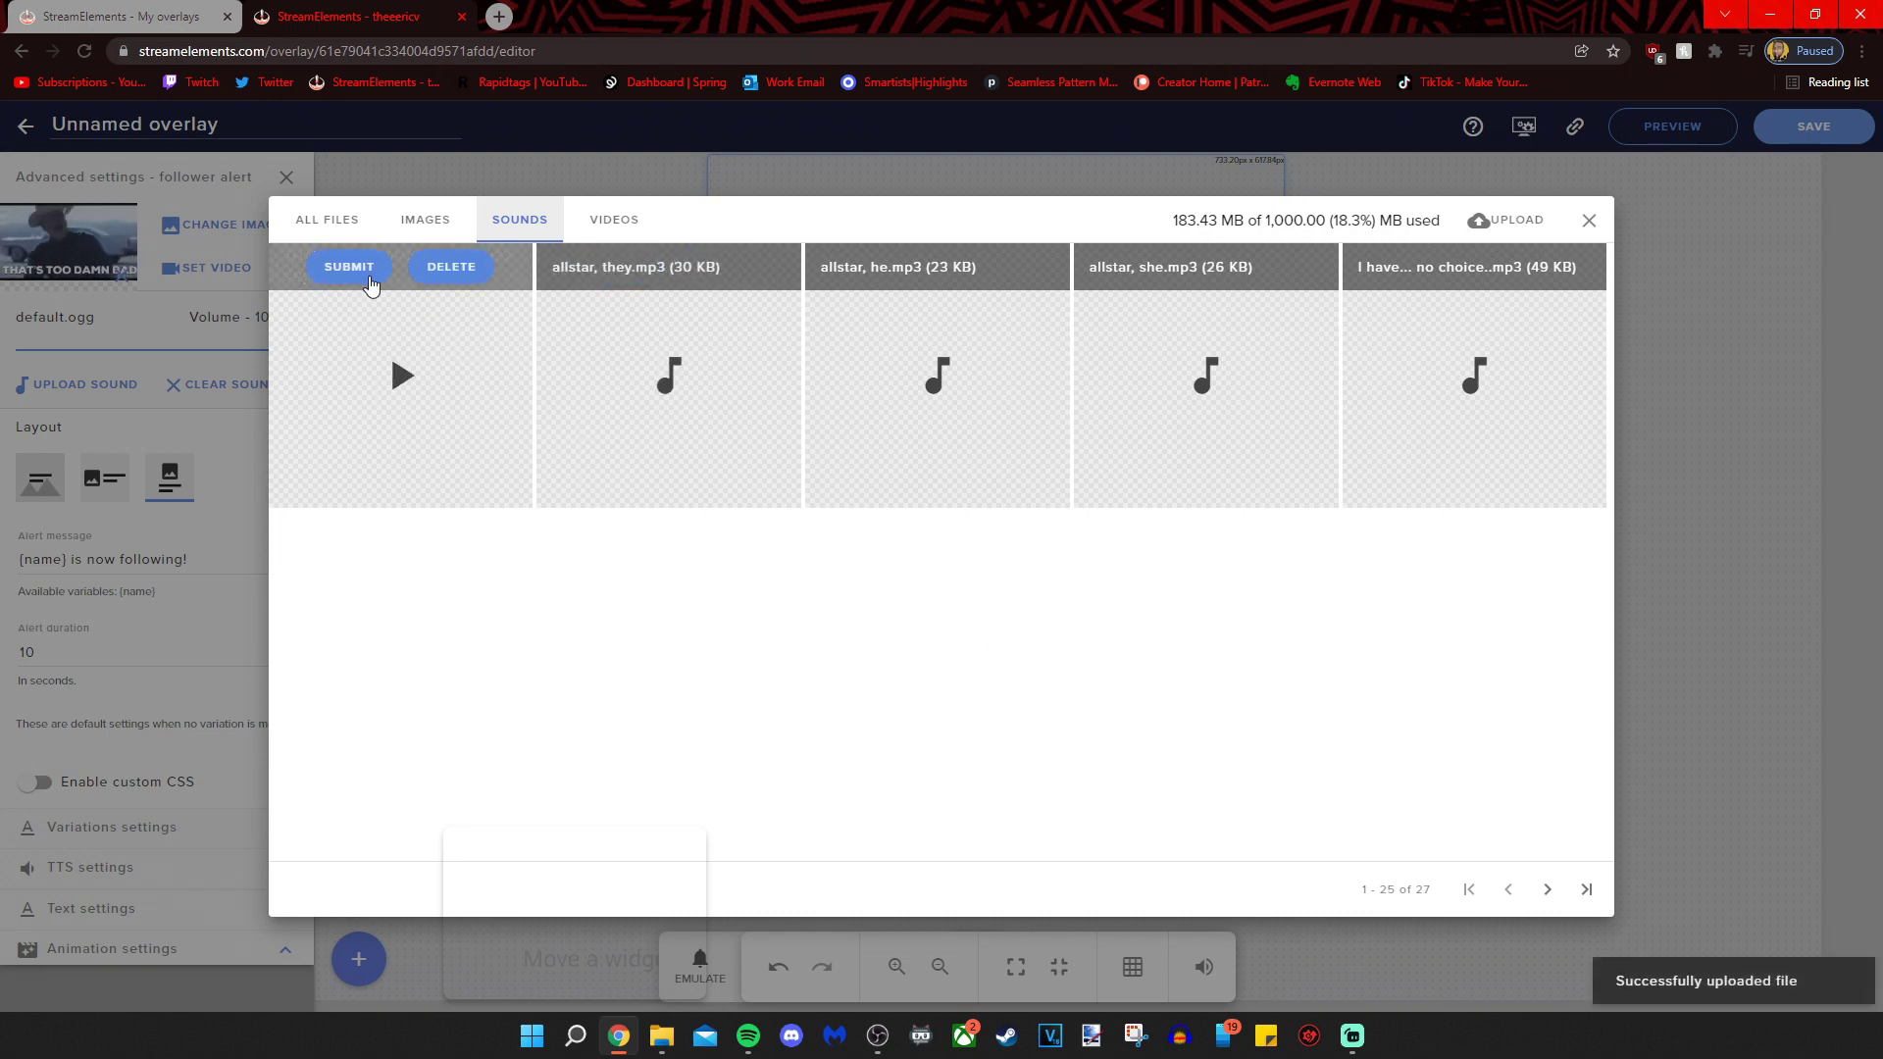
{"action": "left_click", "coordinate": [358, 270]}
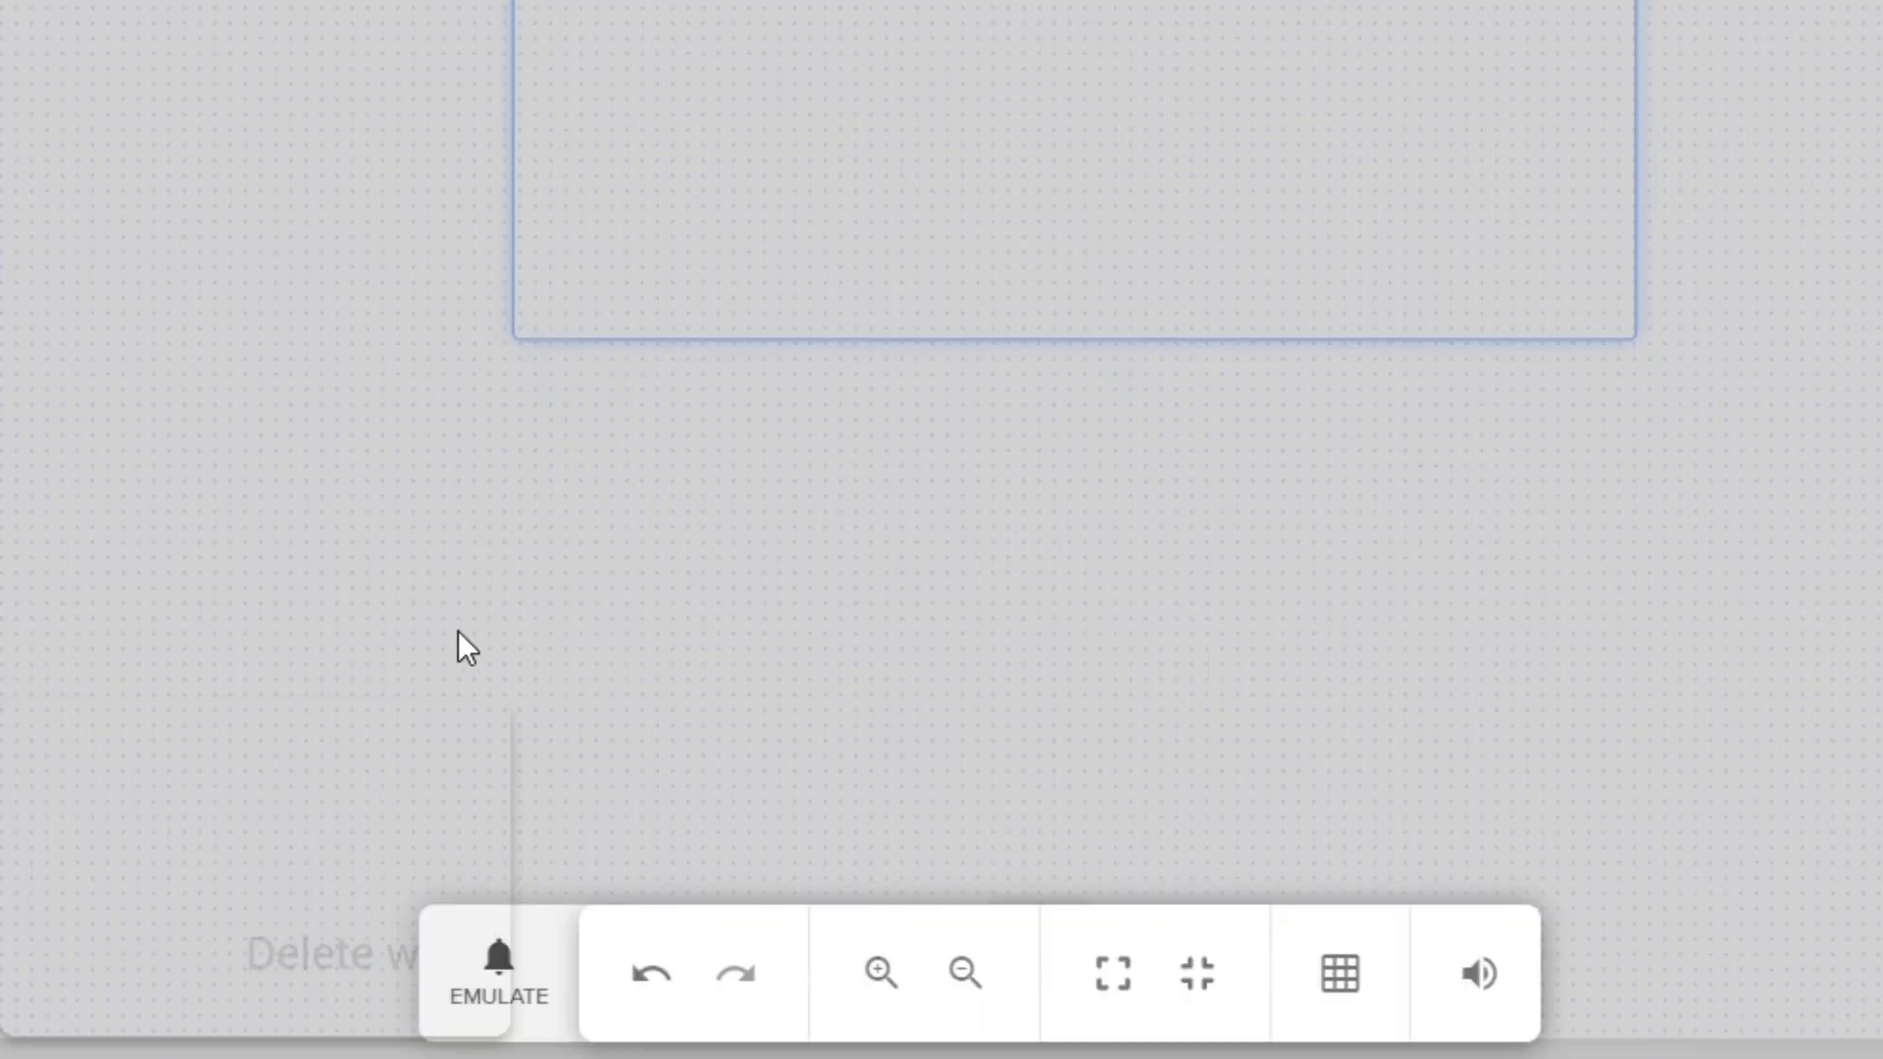
Emulate a follower event to test the alert, copy the overlay URL, and bring OBS back up
{"action": "left_click", "coordinate": [555, 999]}
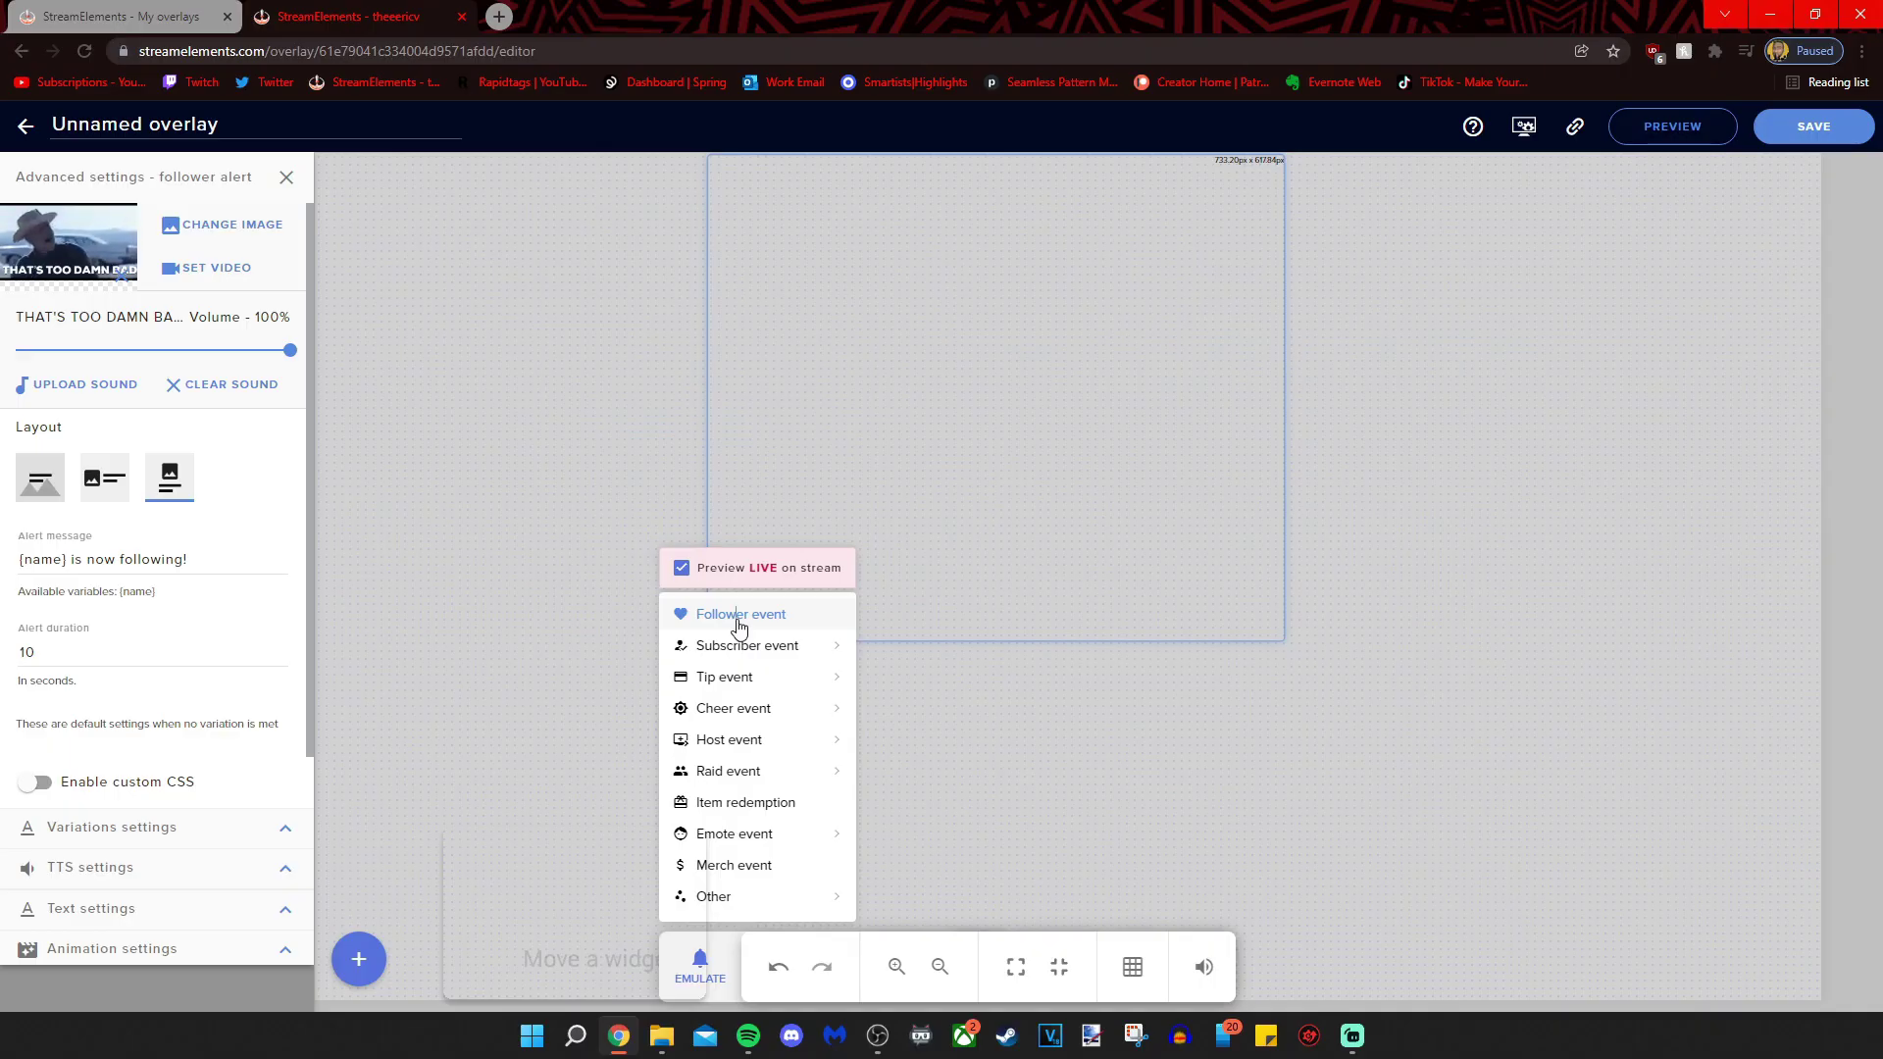
{"action": "left_click", "coordinate": [580, 310]}
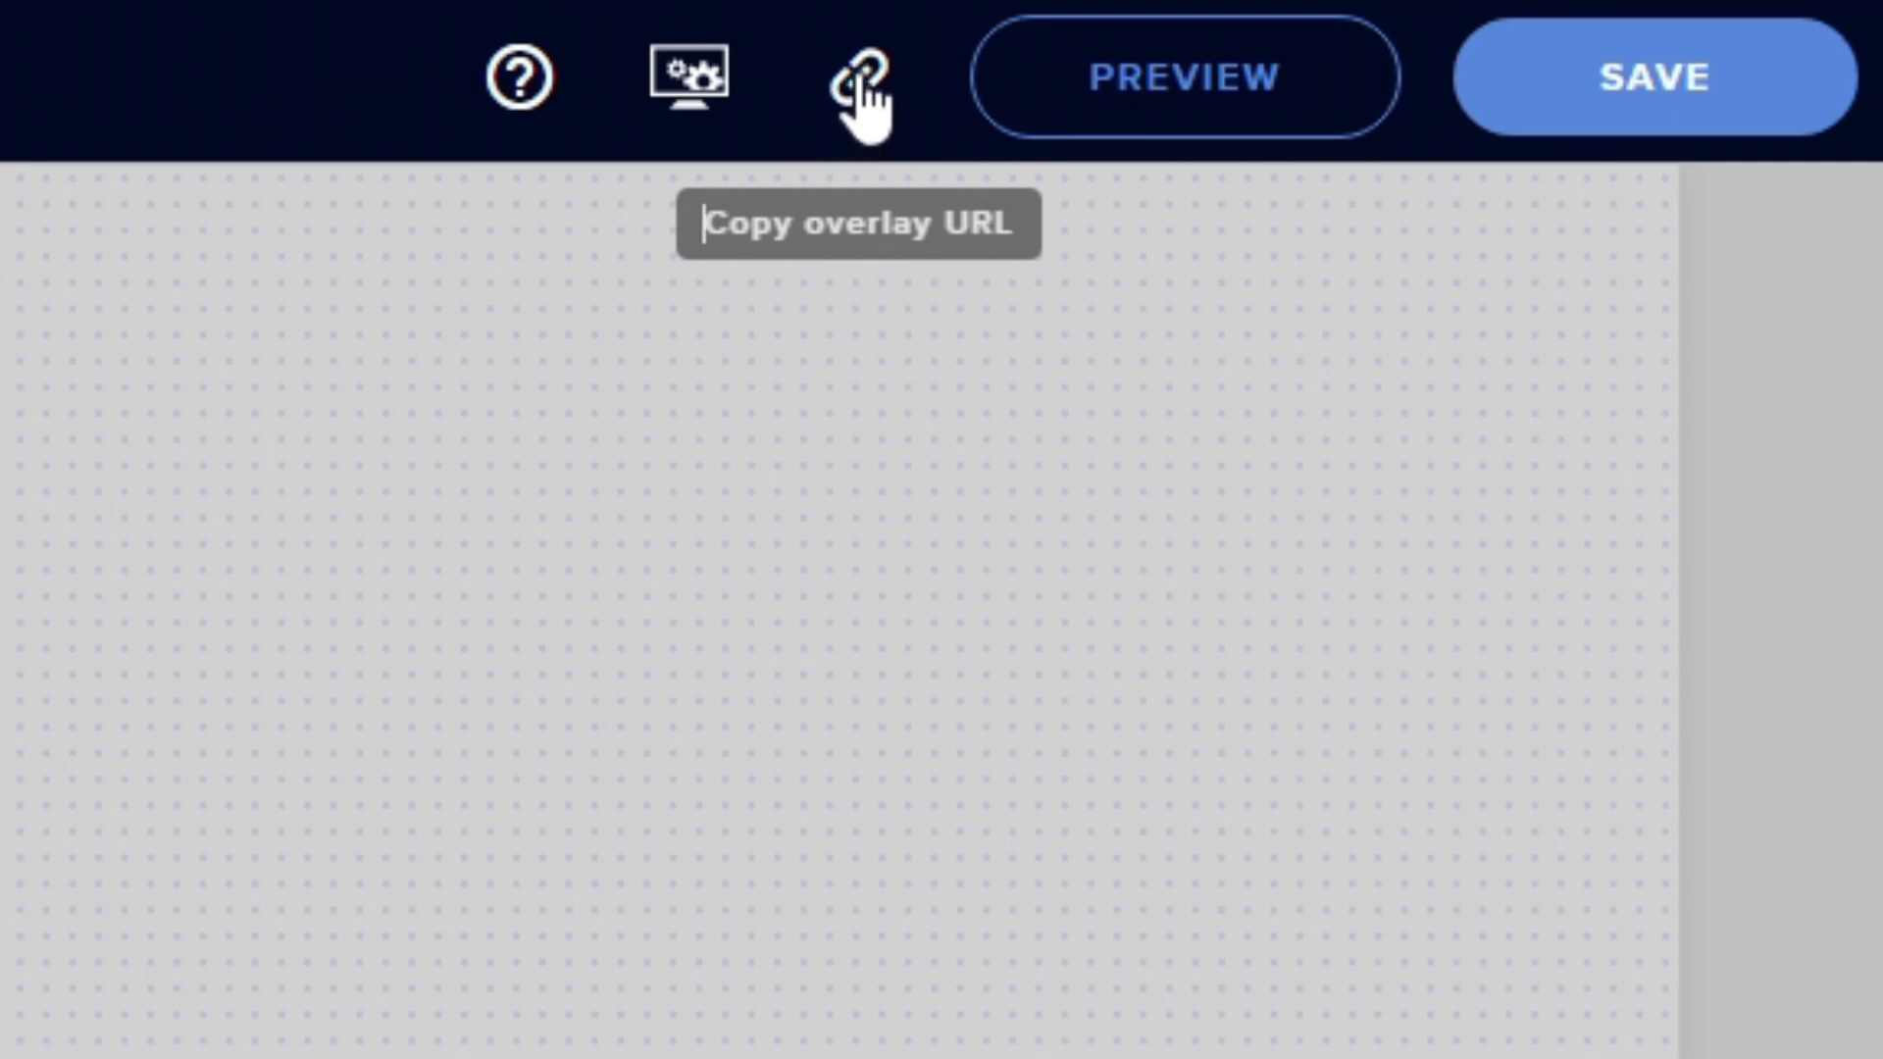
{"action": "left_click", "coordinate": [871, 96]}
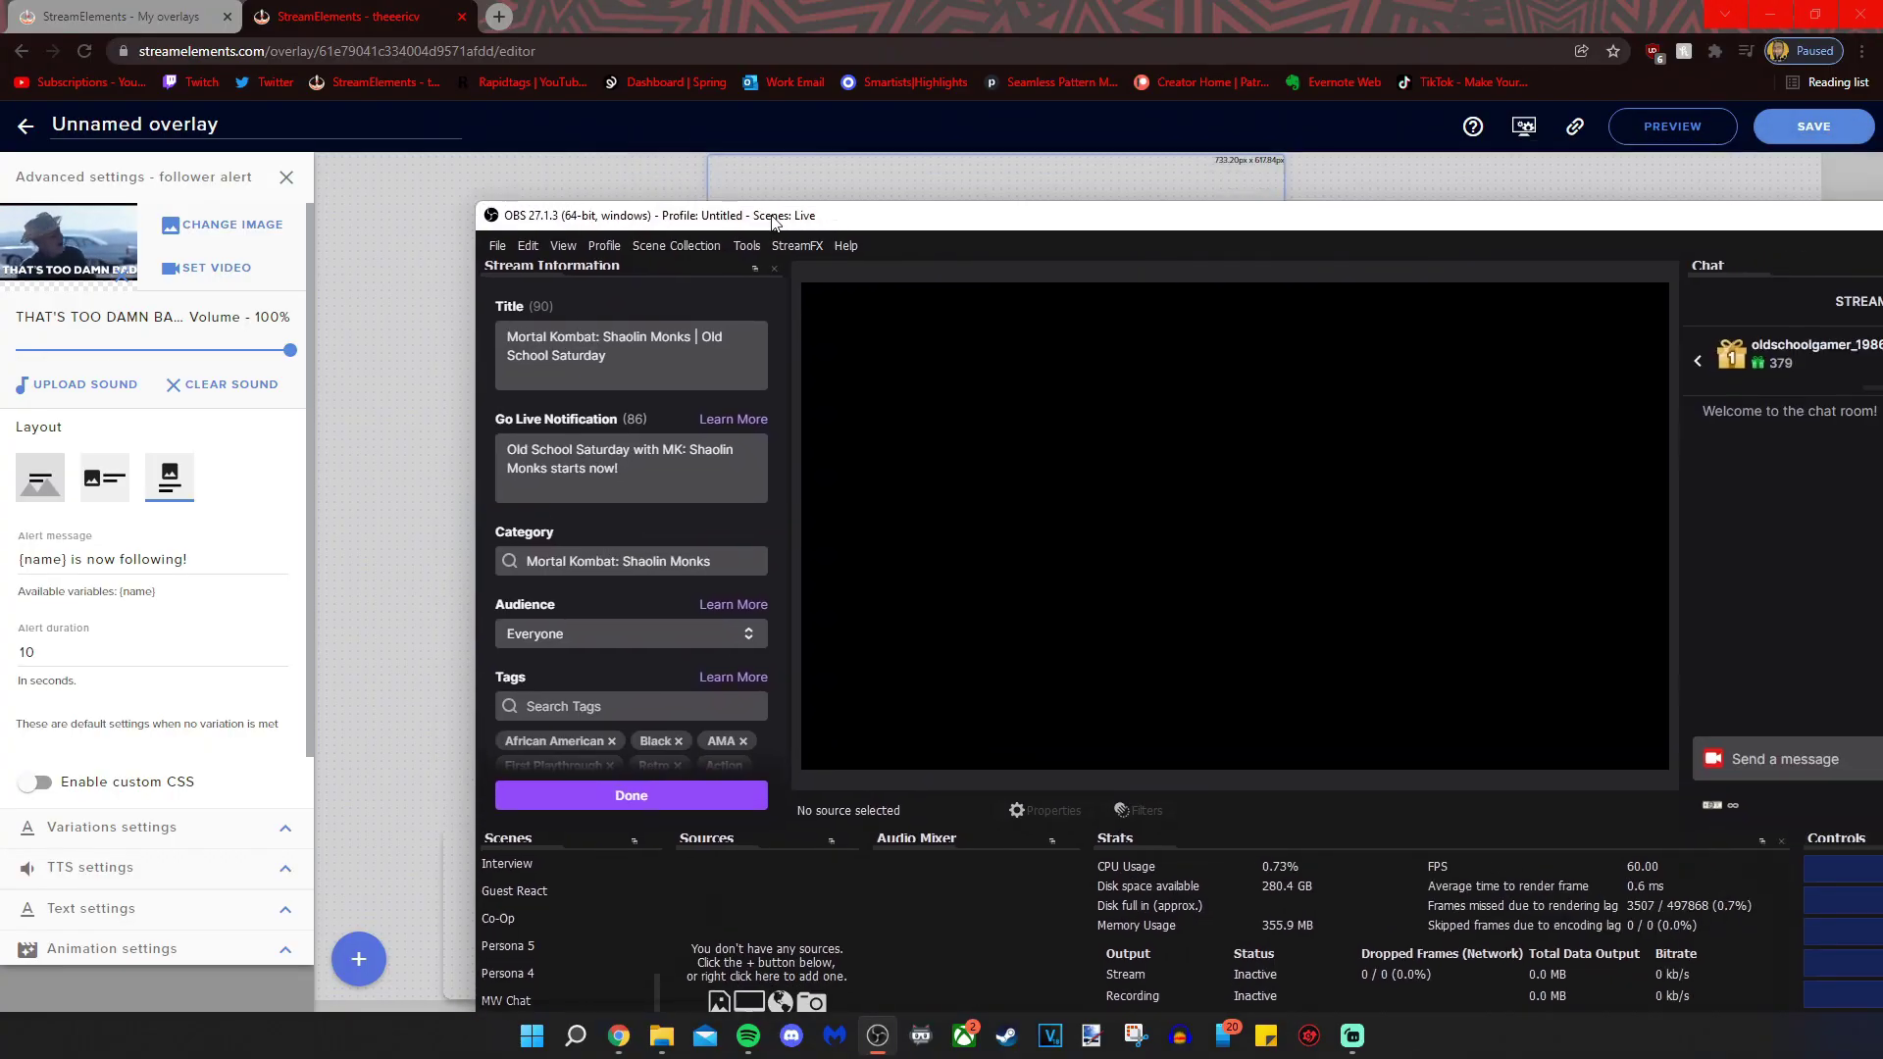
{"action": "left_click_drag", "start_coordinate": [1049, 196], "coordinate": [412, 12]}
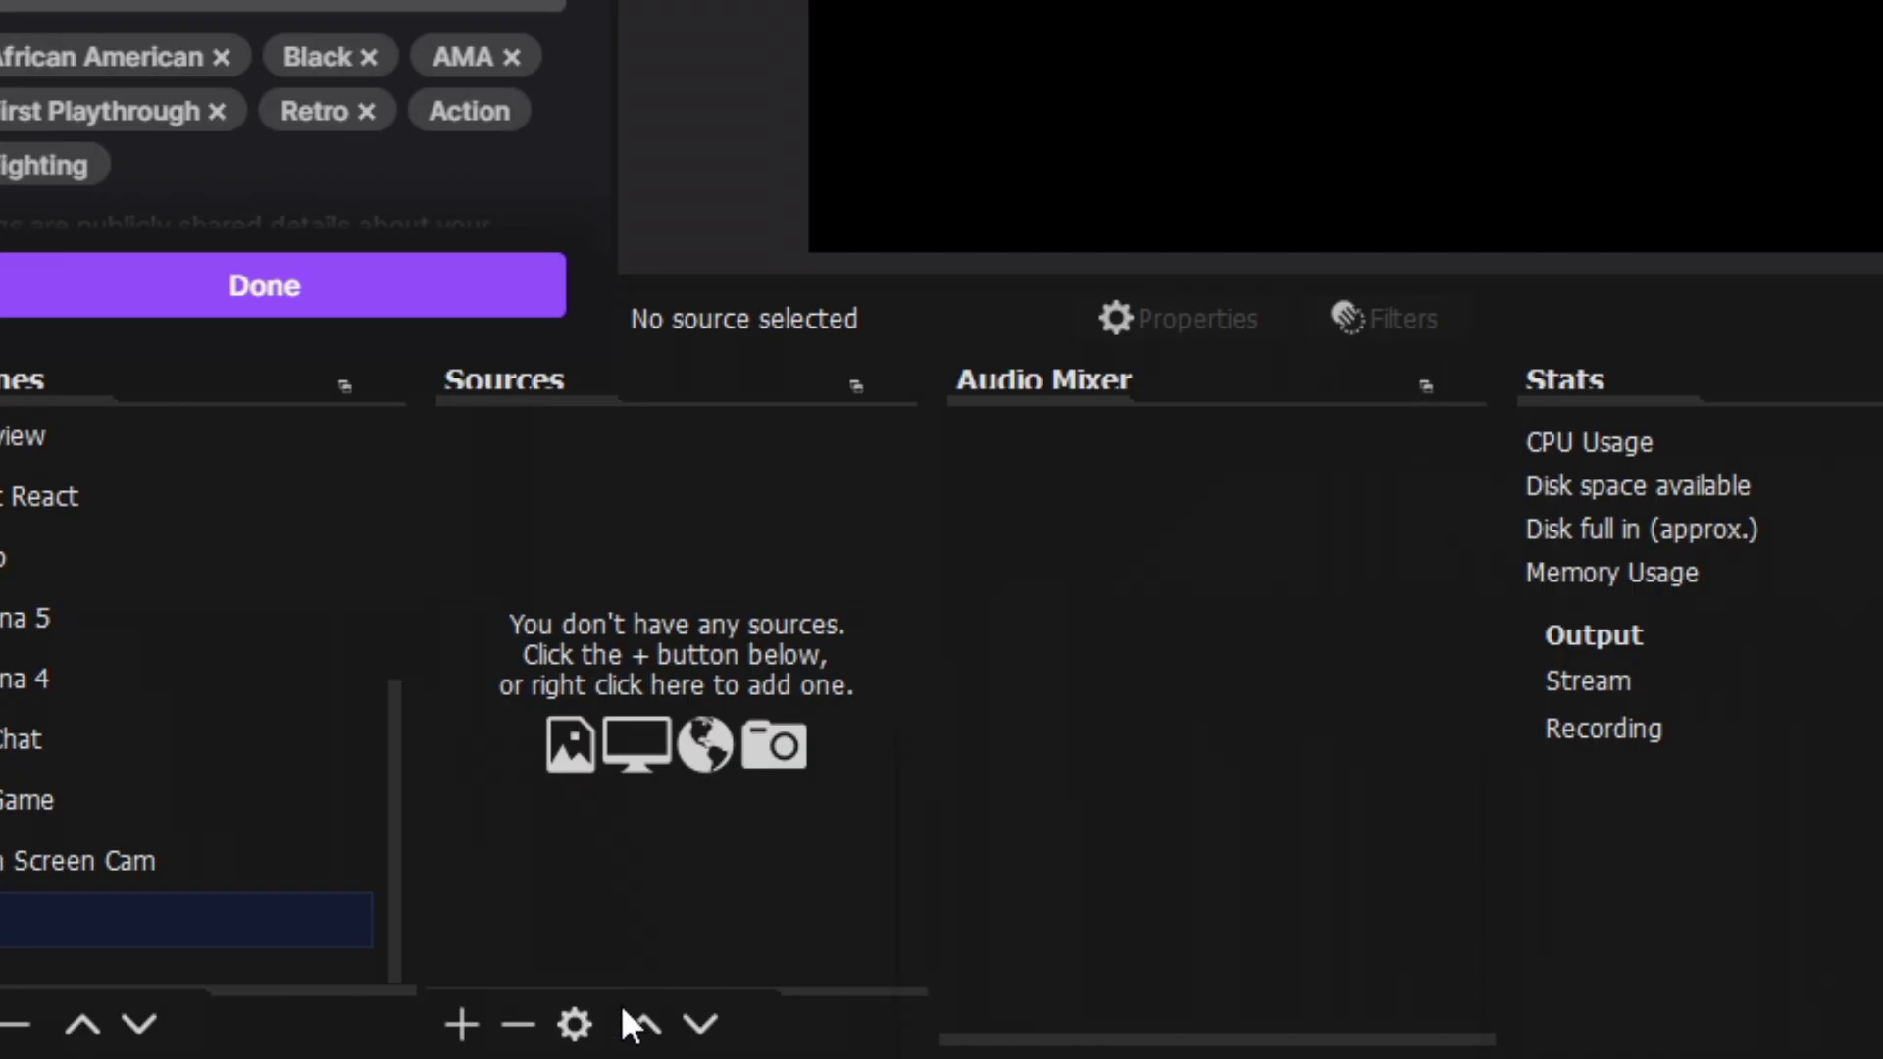
Add a new Browser source named 'alerts'
{"action": "left_click", "coordinate": [465, 1027]}
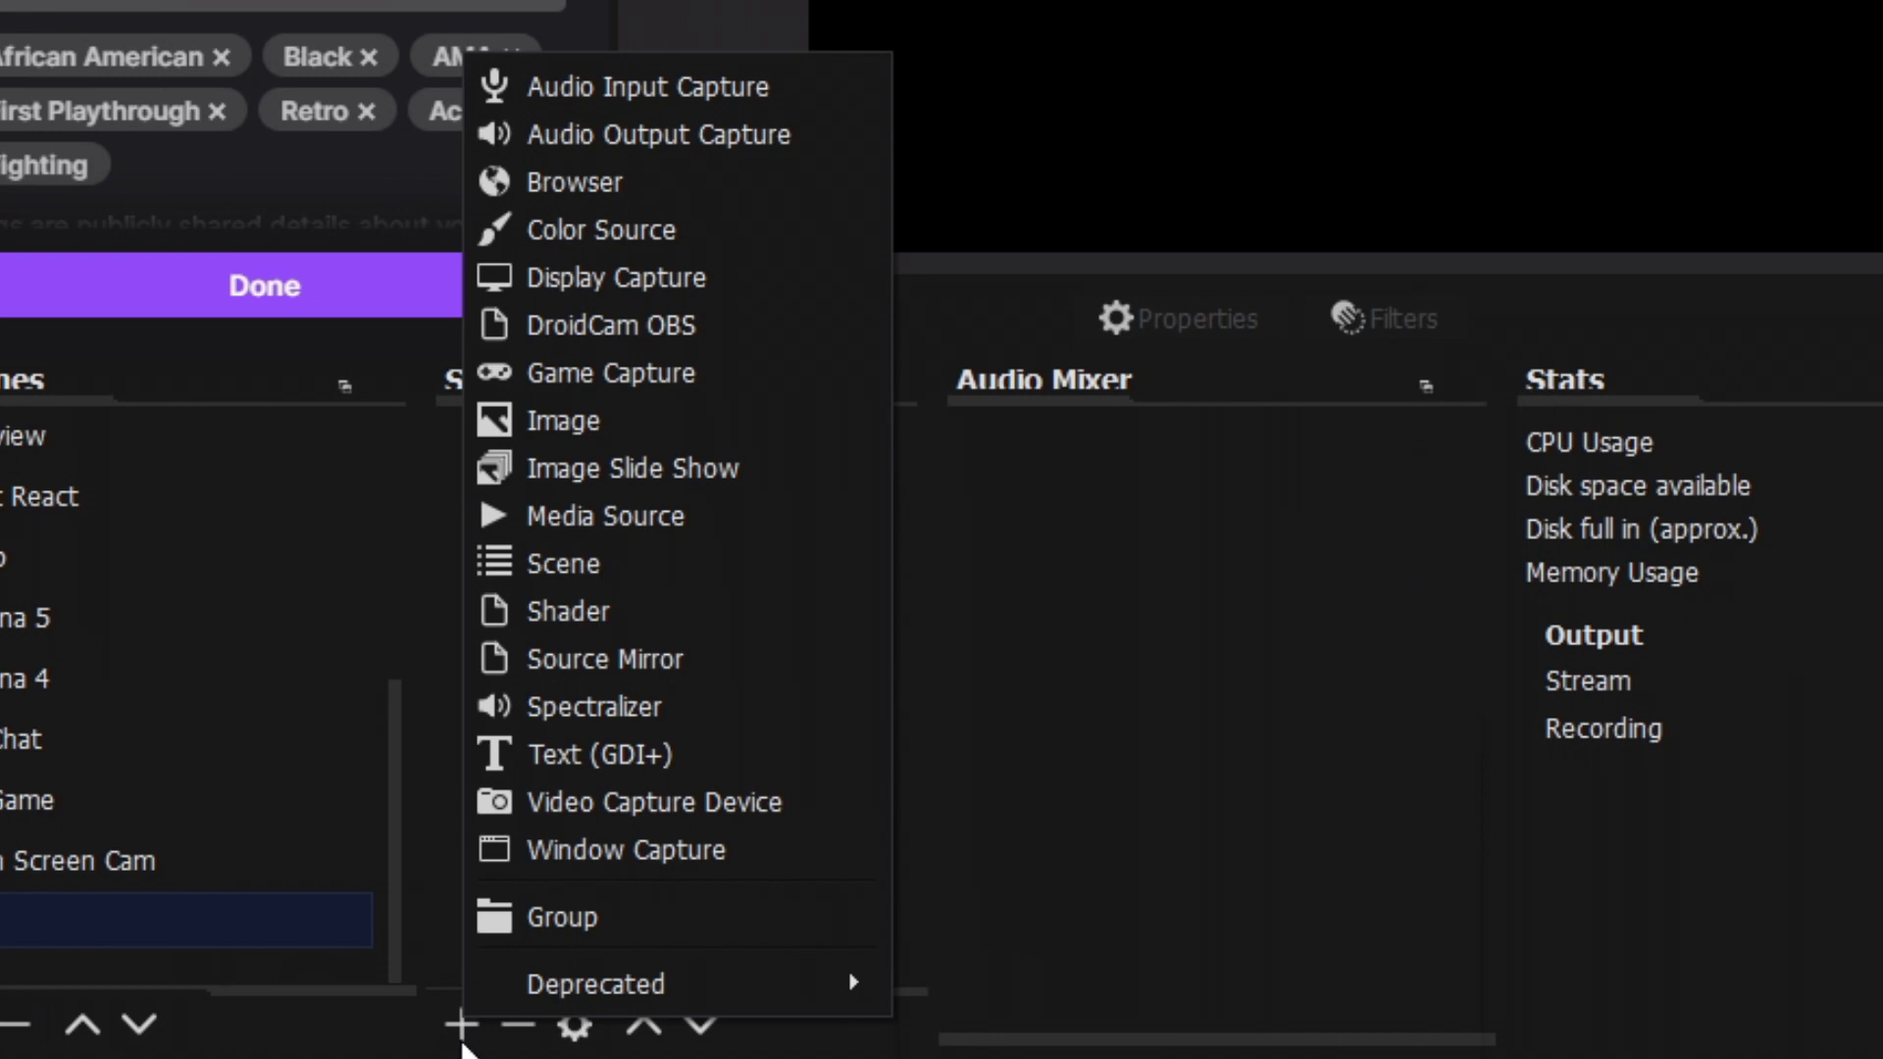
{"action": "left_click", "coordinate": [493, 185]}
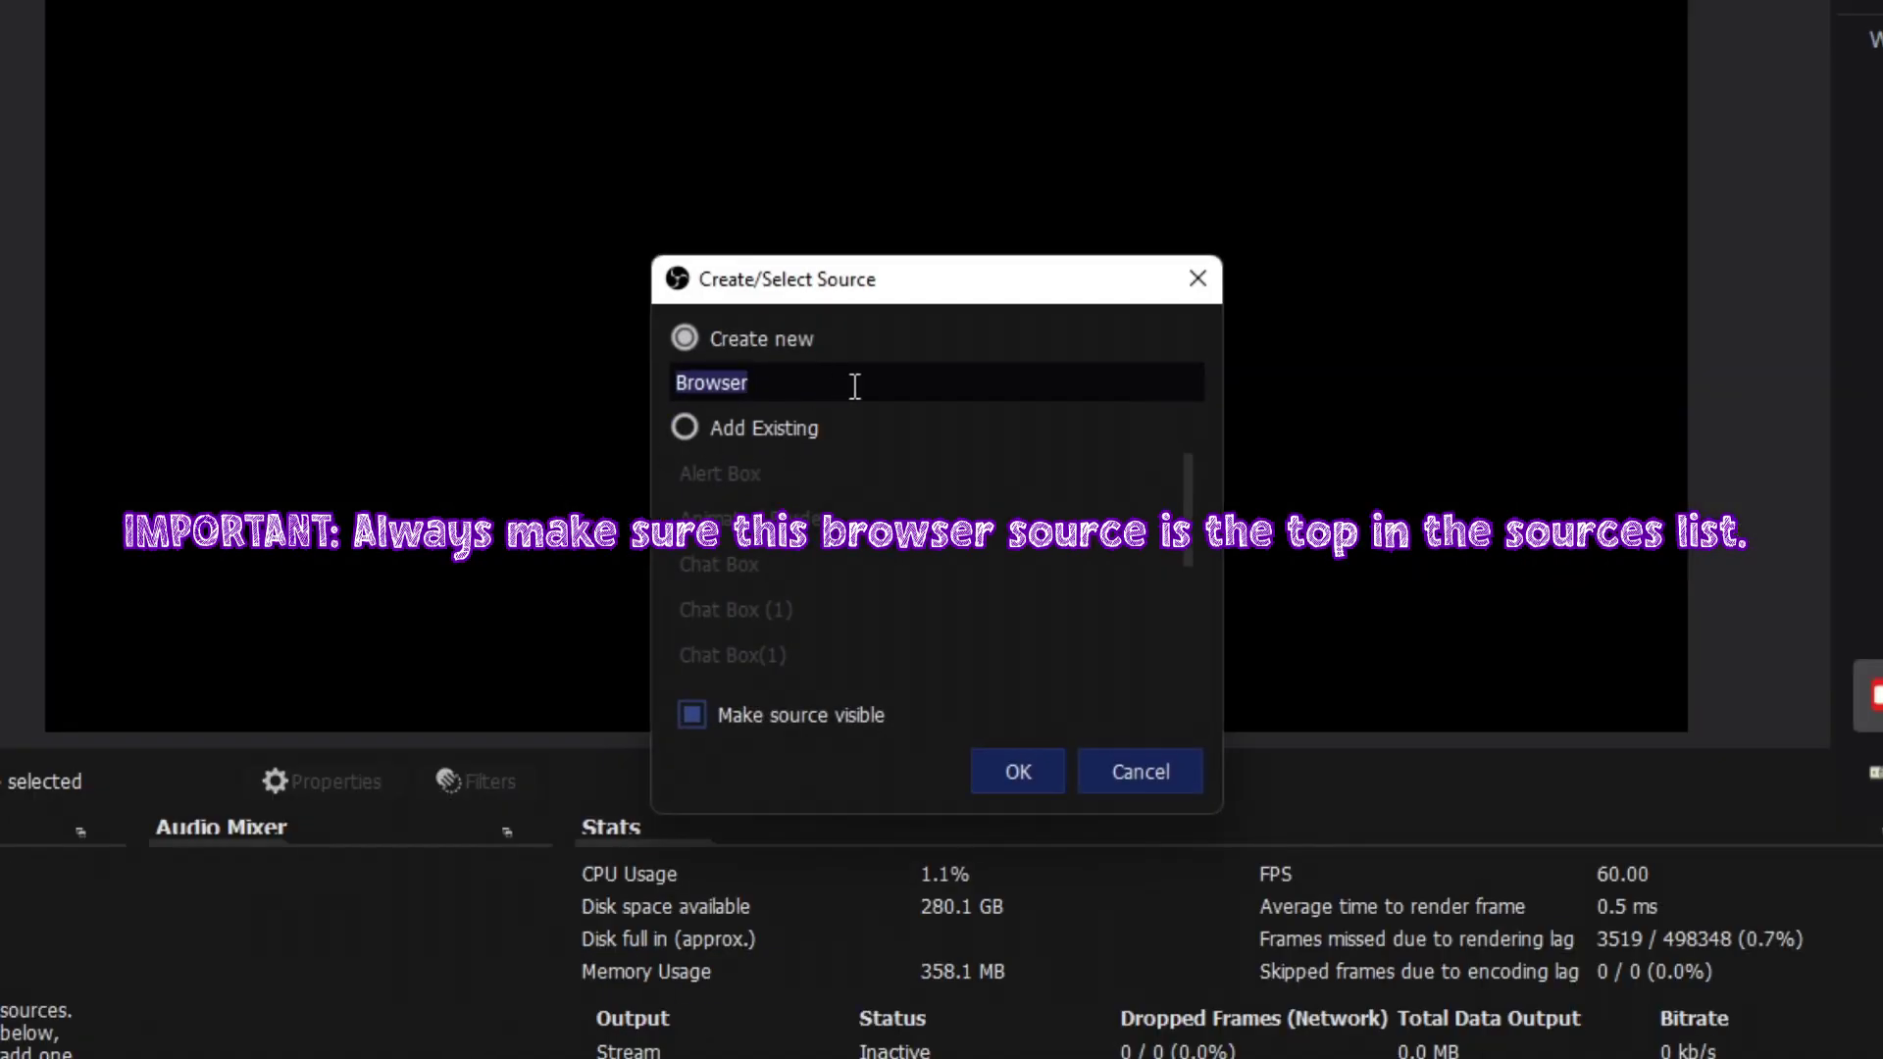
{"action": "type", "text": "alerty"}
{"action": "key", "text": "BackSpace"}
{"action": "type", "text": "s"}
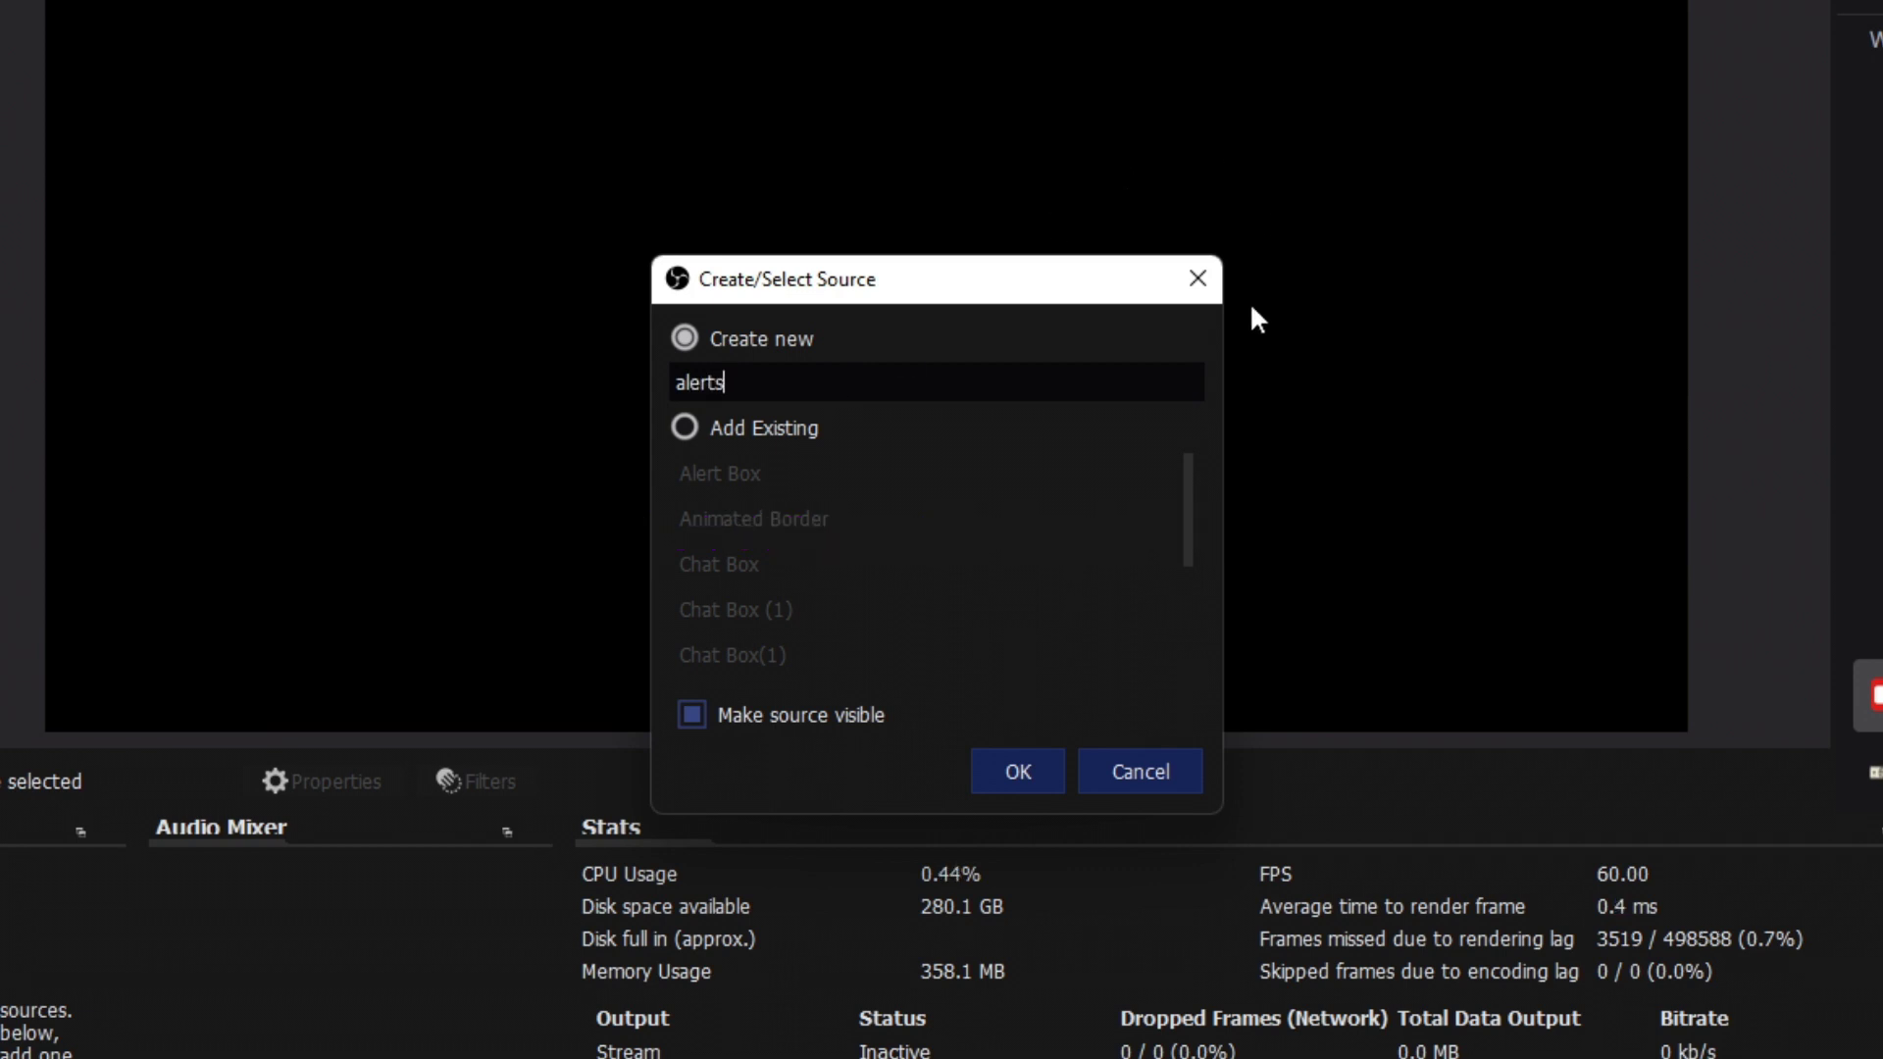
{"action": "left_click", "coordinate": [1026, 776]}
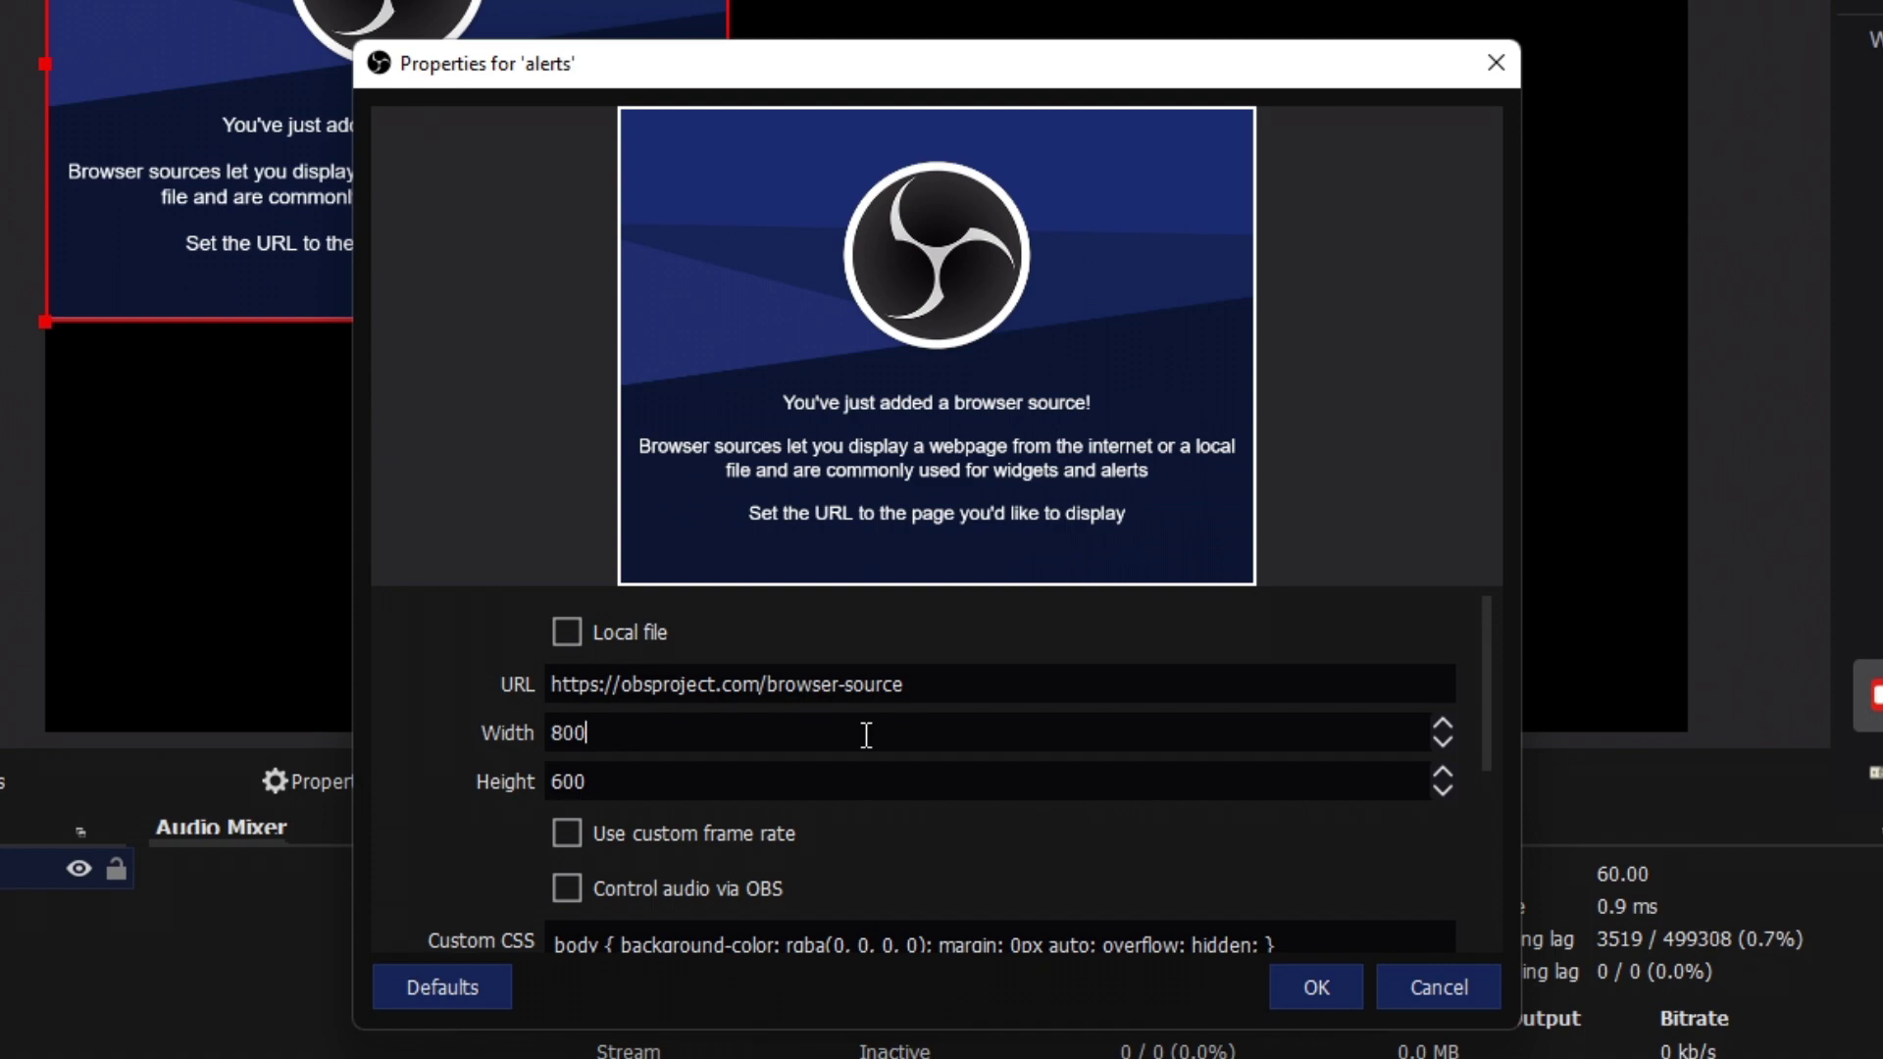
Set the alerts source's width to 1920 and height to 1080
{"action": "double_click", "coordinate": [867, 735]}
{"action": "type", "text": "1920"}
{"action": "key", "text": "Tab"}
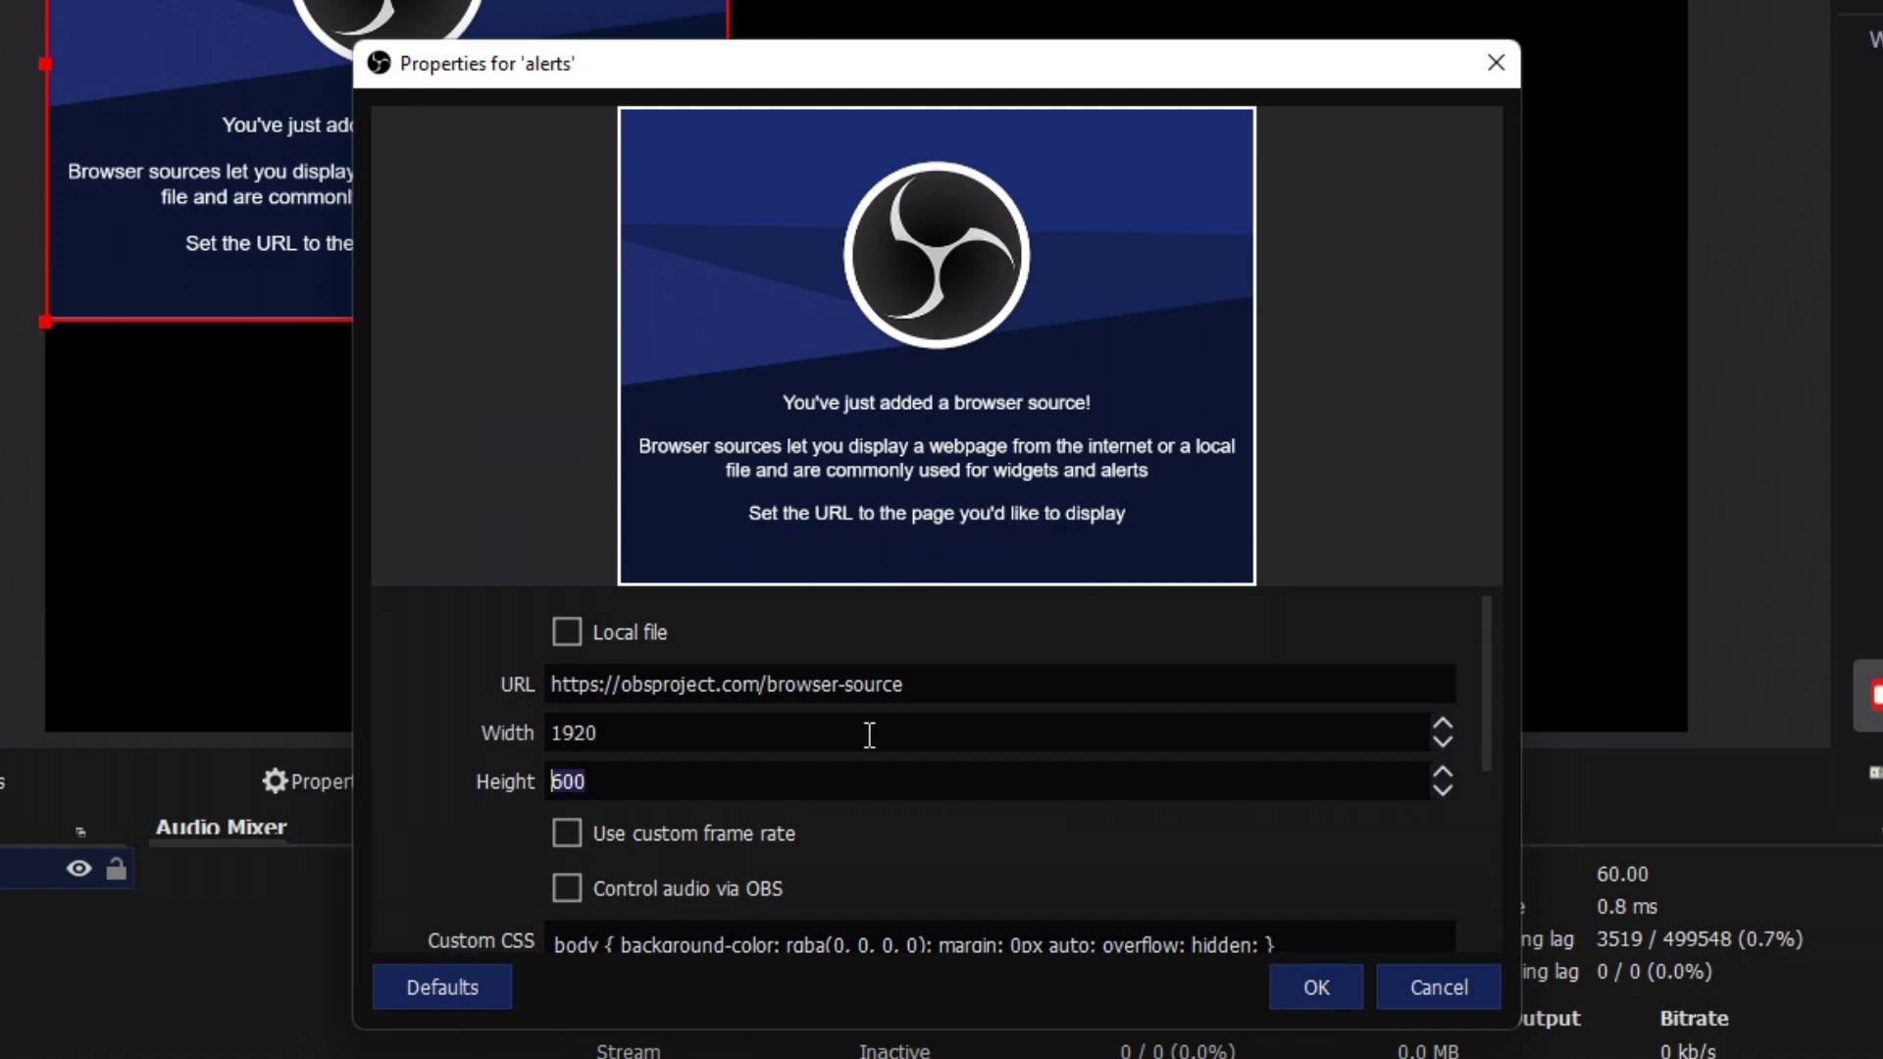
{"action": "type", "text": "1080"}
{"action": "left_click", "coordinate": [1332, 997]}
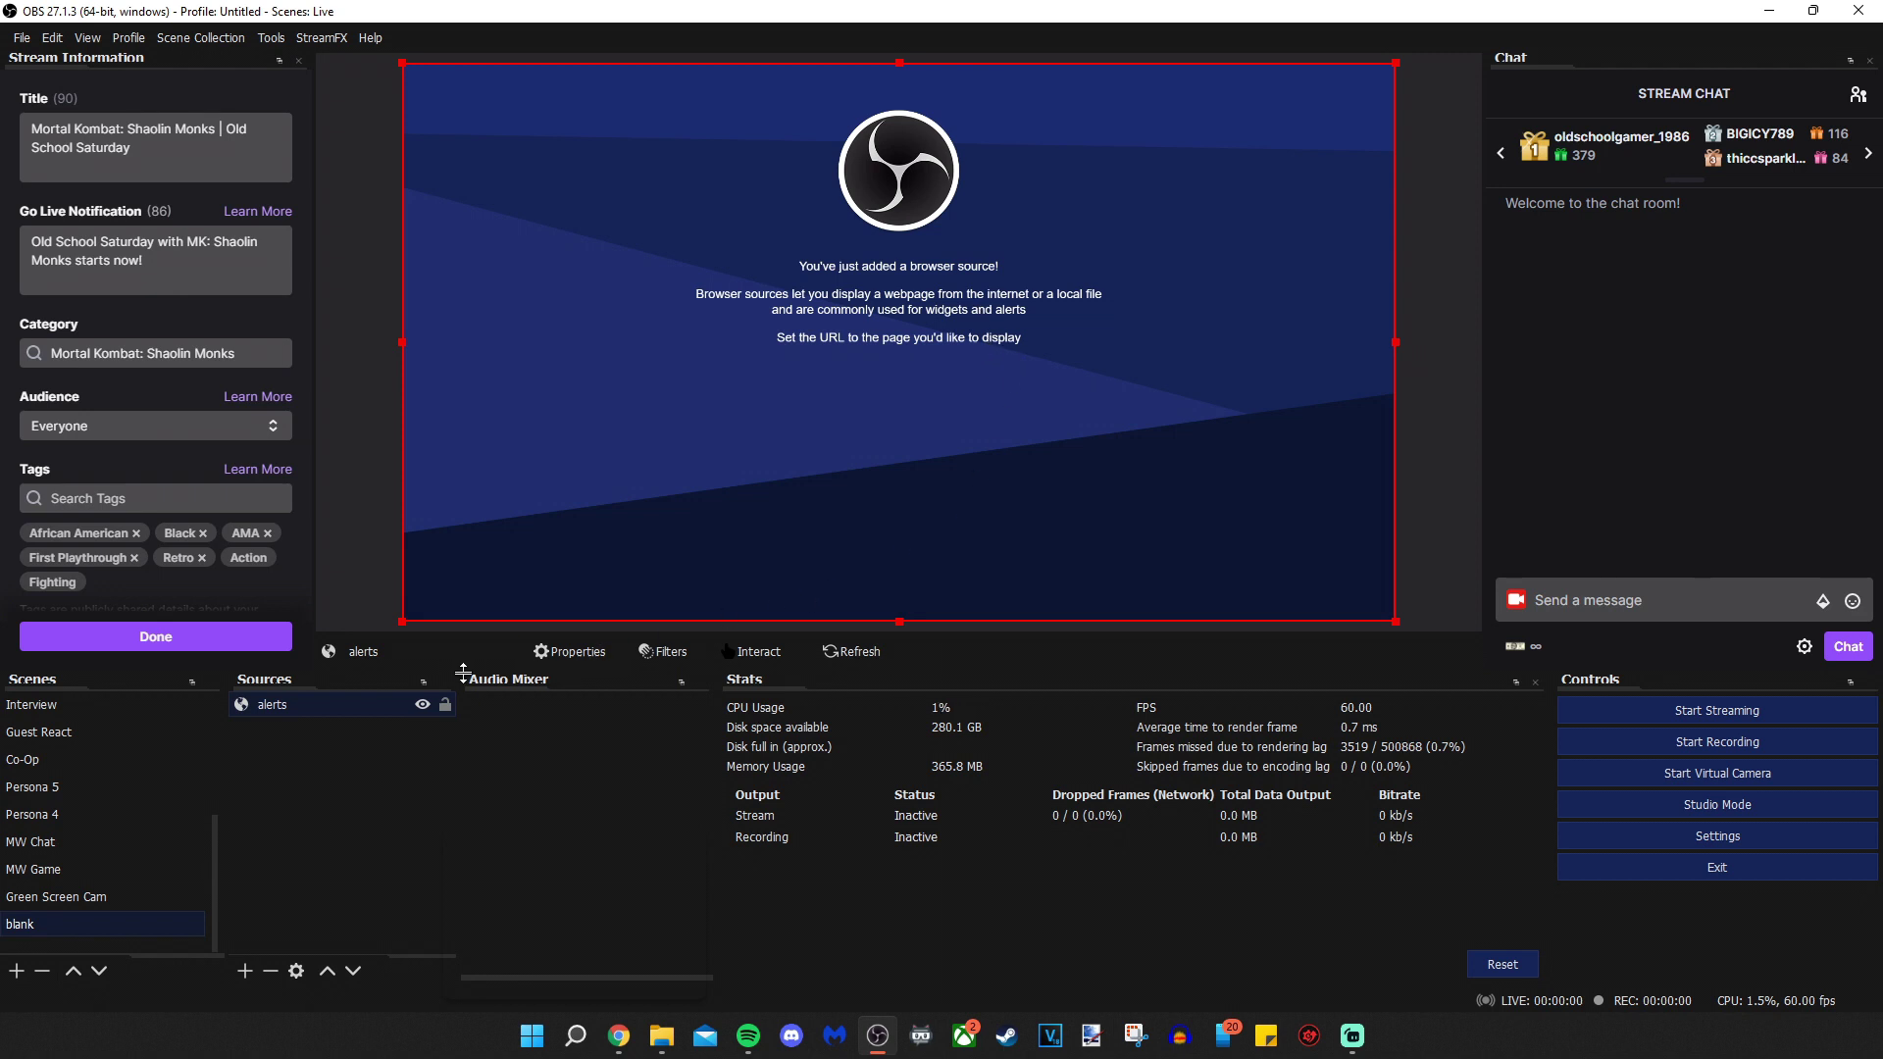
Replace the alerts source's URL with the copied StreamElements overlay link
{"action": "double_click", "coordinate": [373, 709]}
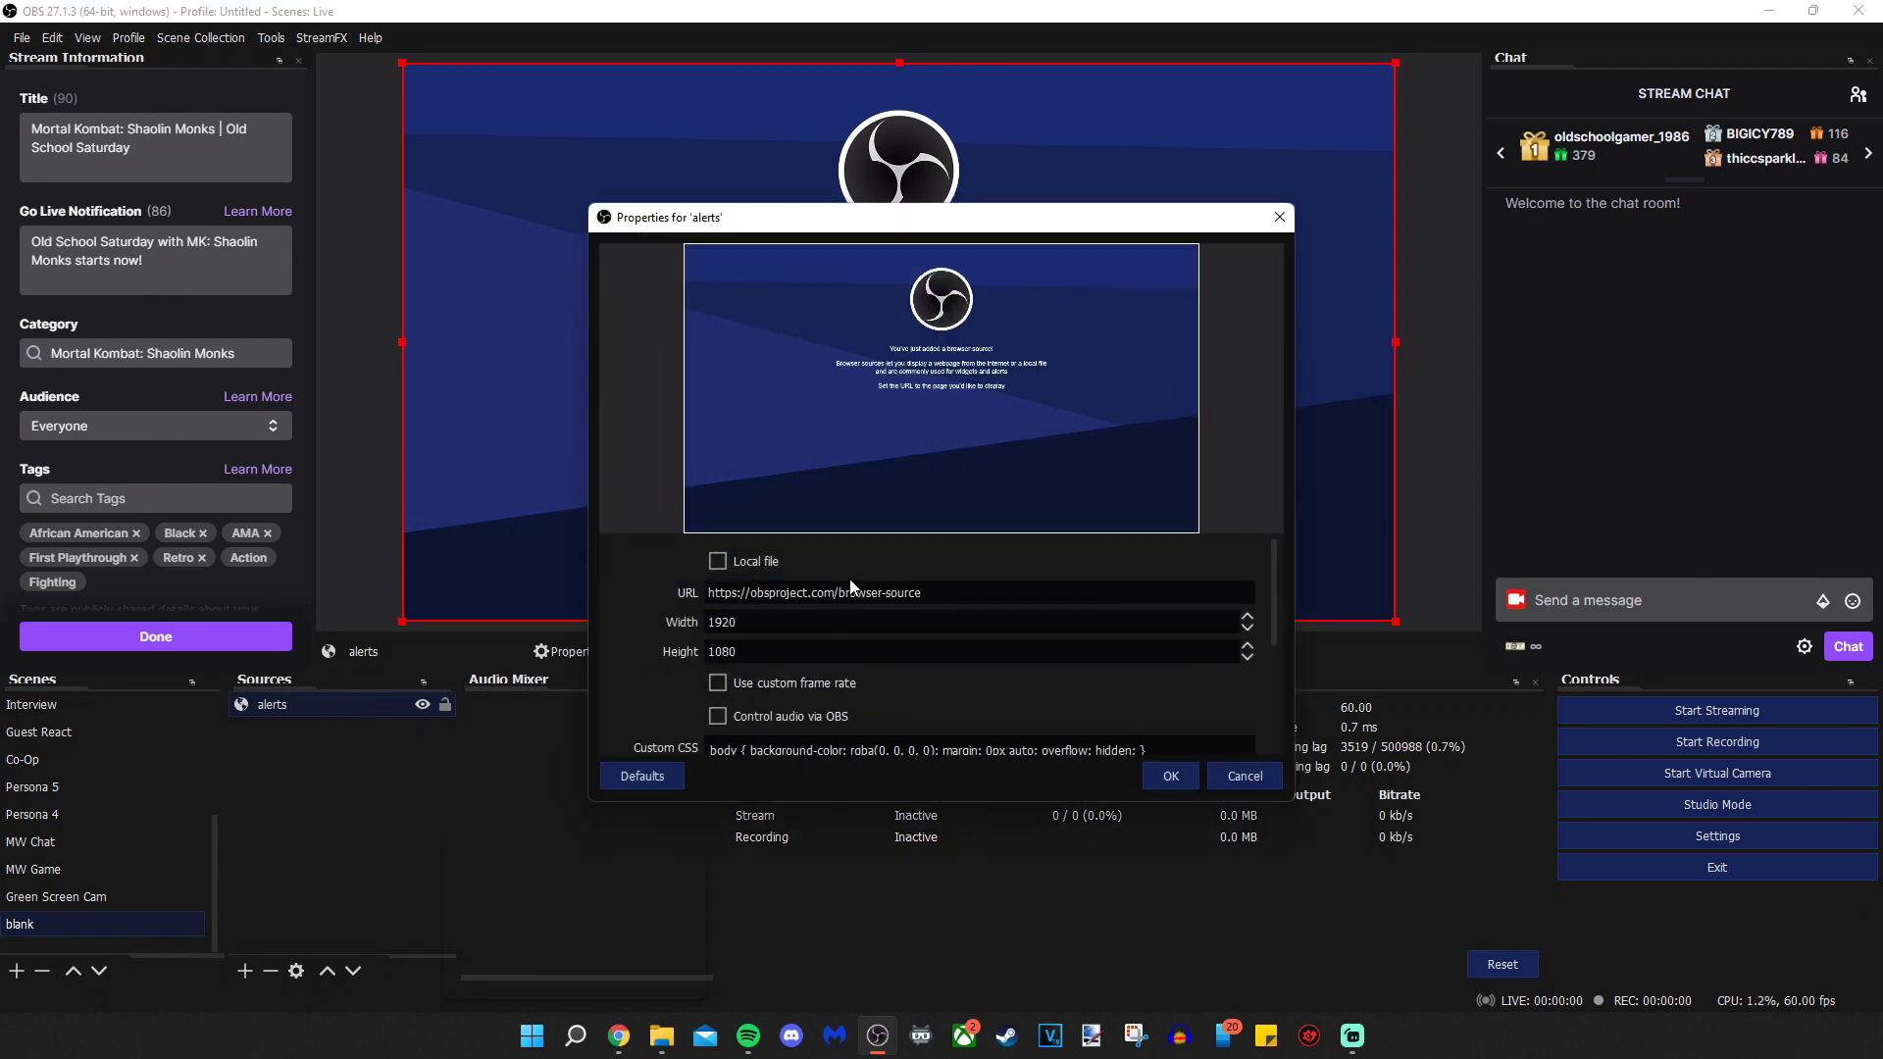
{"action": "triple_click", "coordinate": [871, 598]}
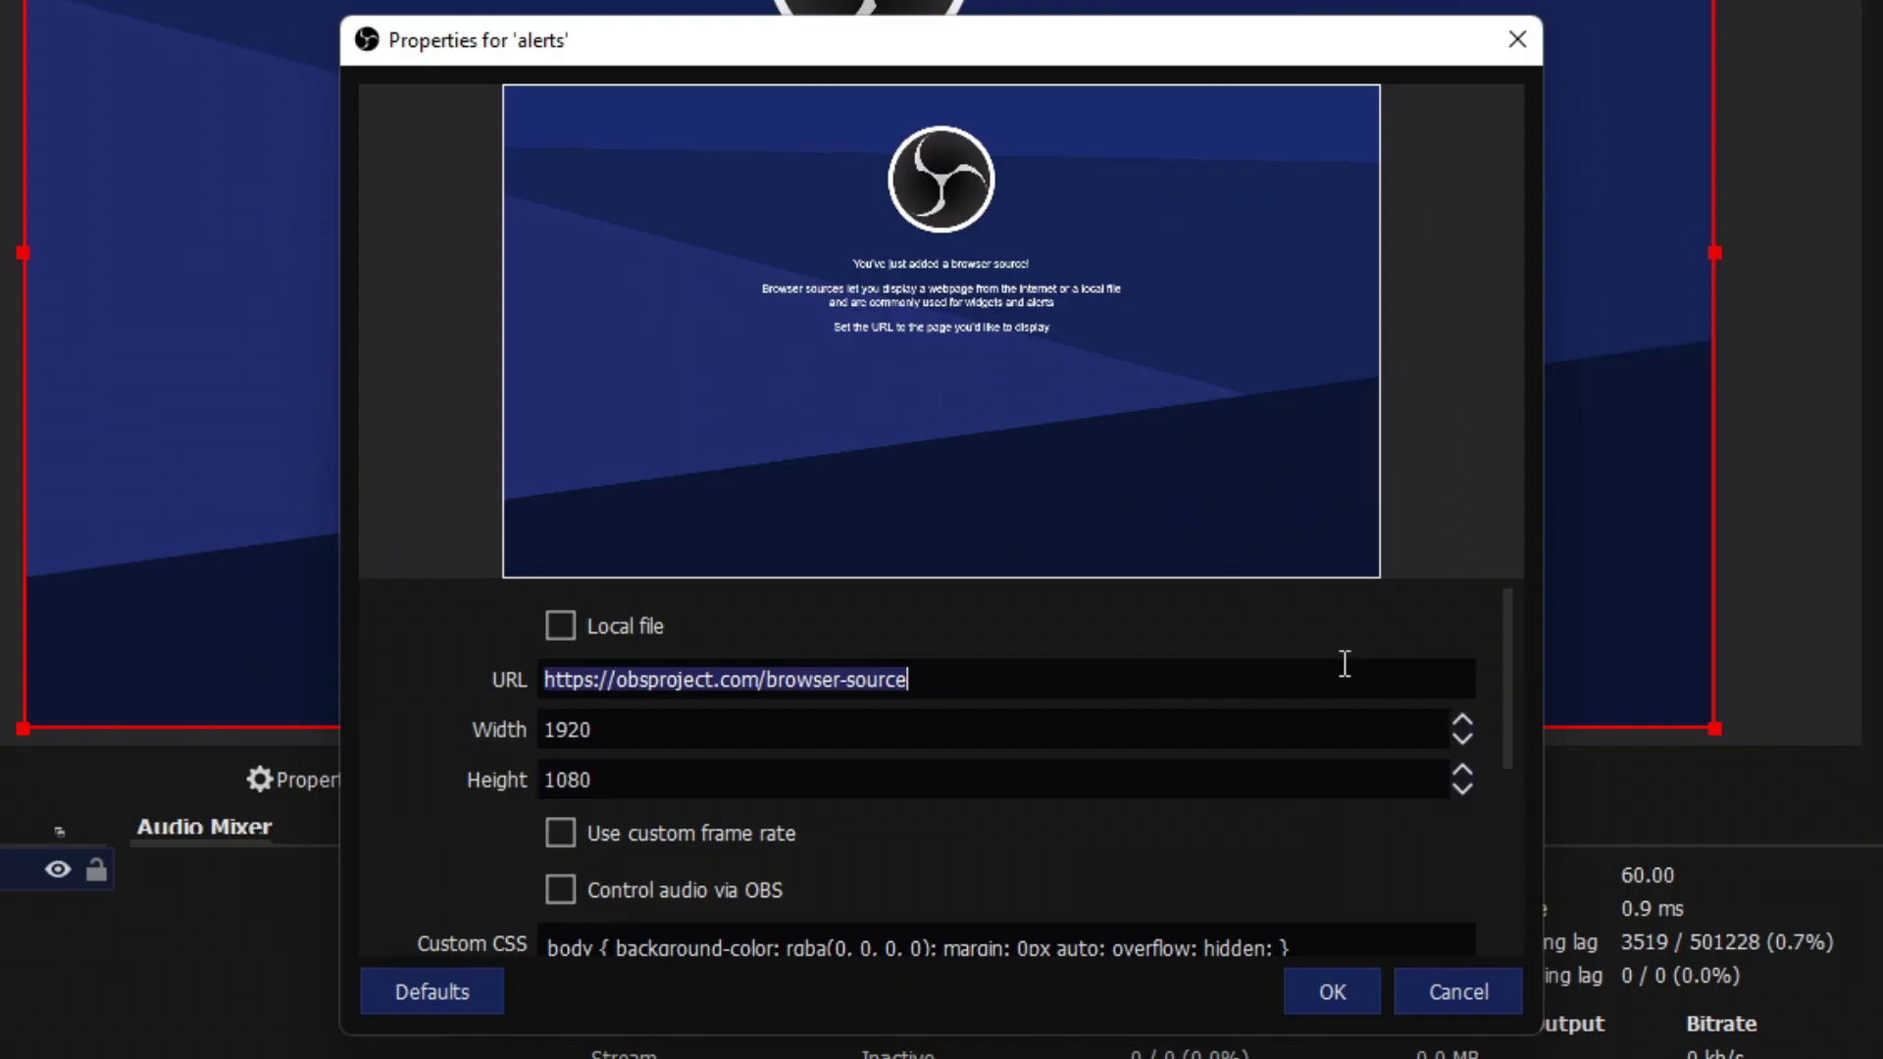
{"action": "key", "text": "ctrl+v"}
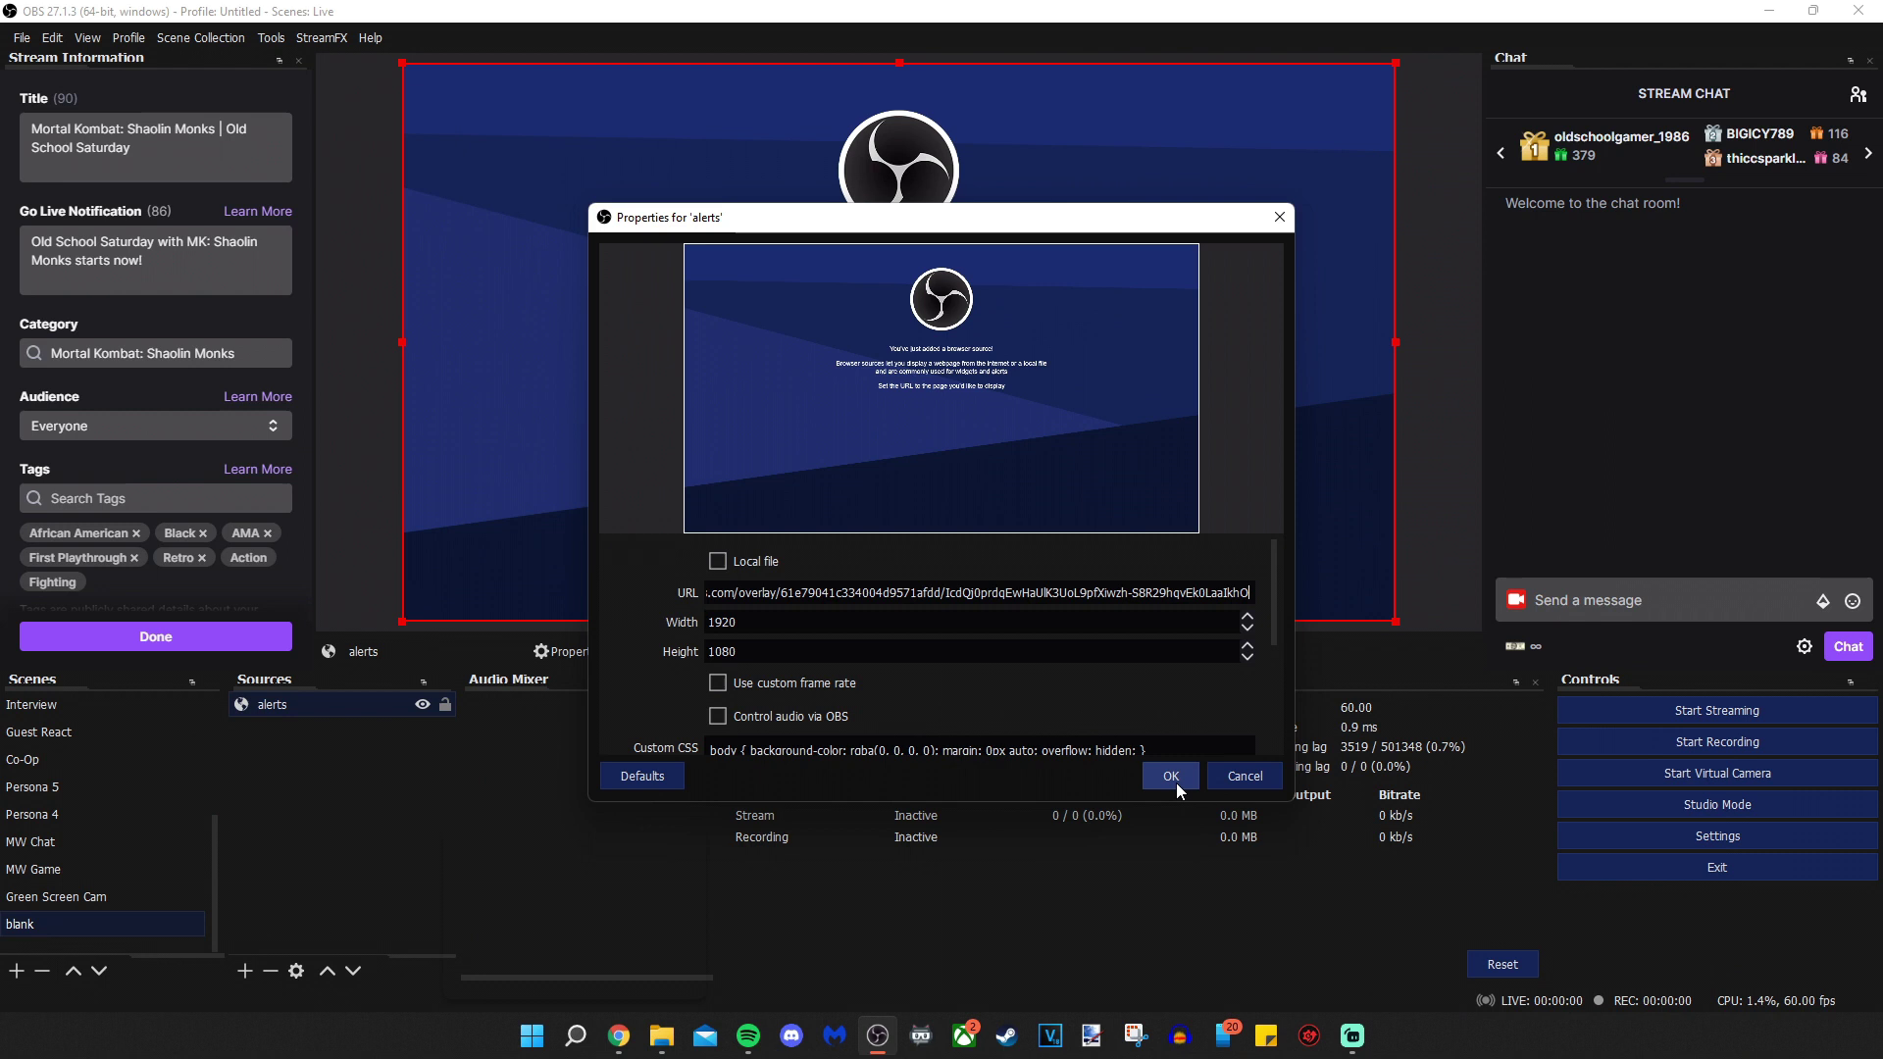
{"action": "left_click", "coordinate": [1175, 782]}
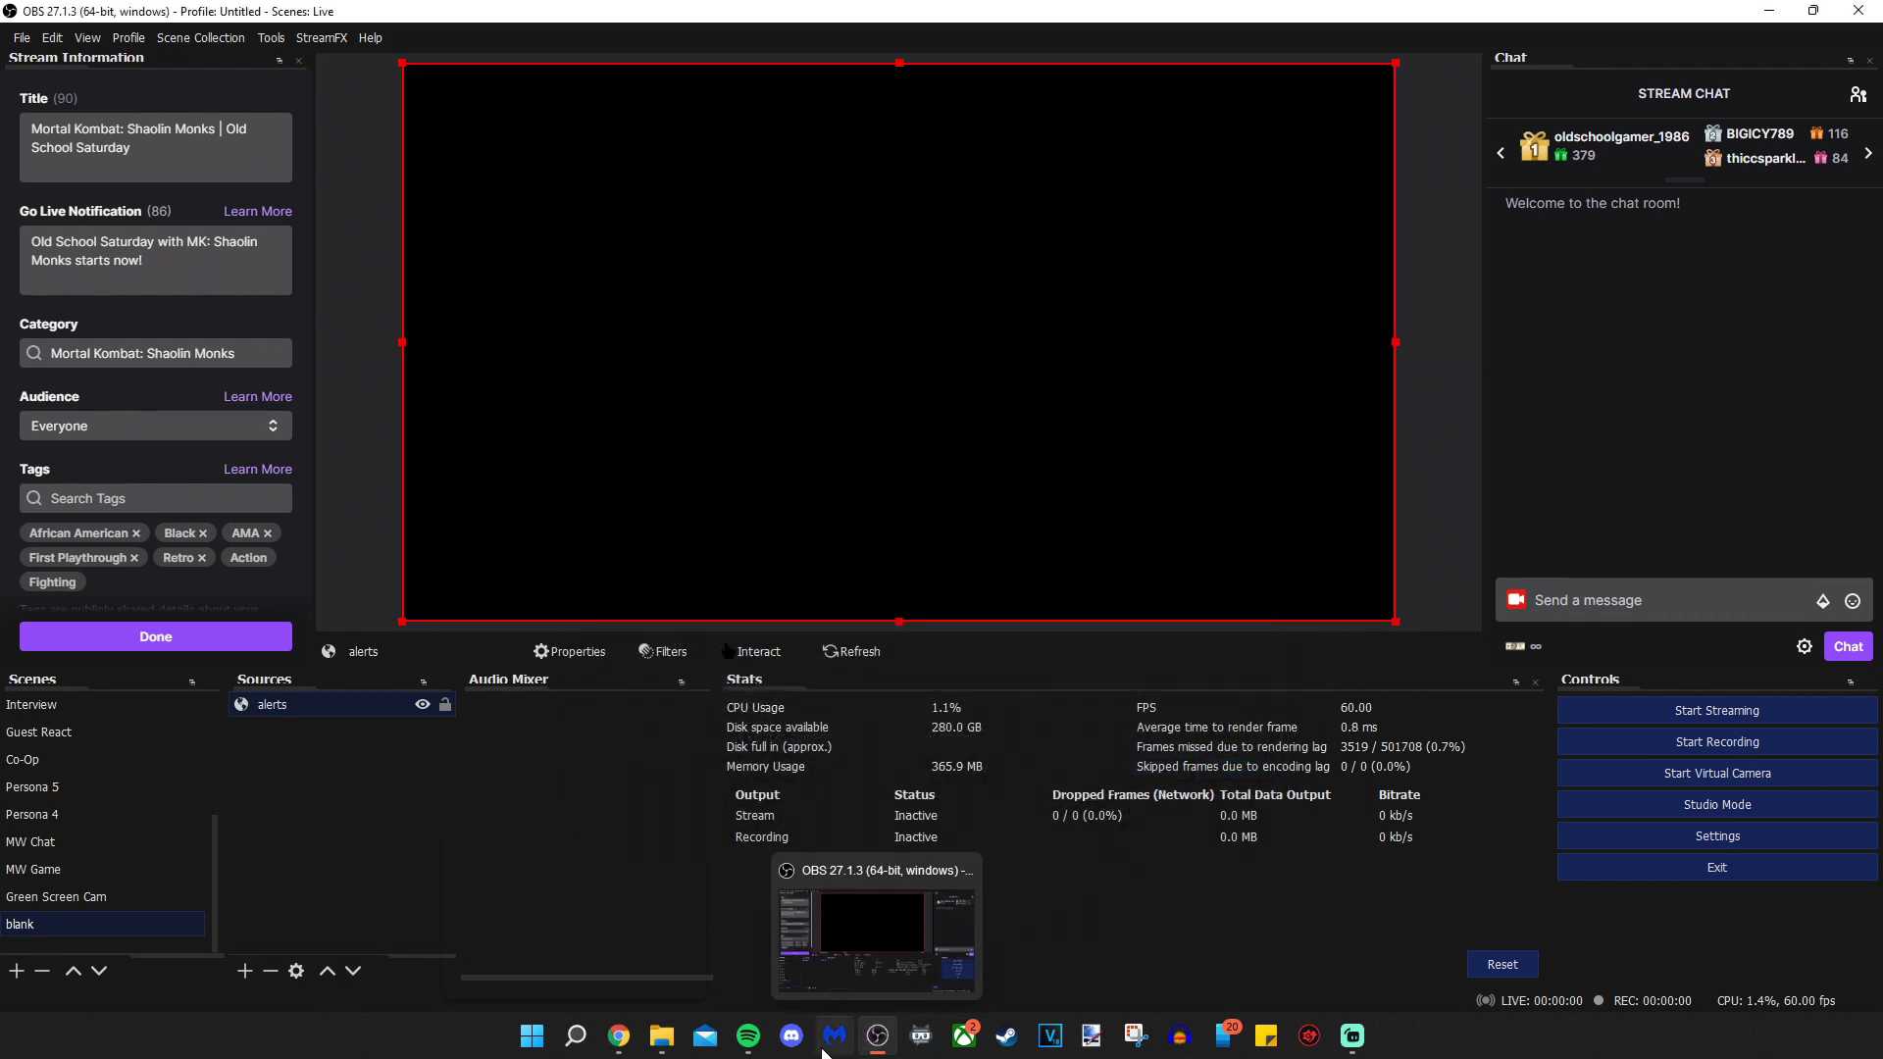
Back in the StreamElements editor, save the overlay, typing the name 'subscribe to streamer scholol'
{"action": "mouse_move", "coordinate": [731, 1049]}
{"action": "mouse_move", "coordinate": [619, 1037]}
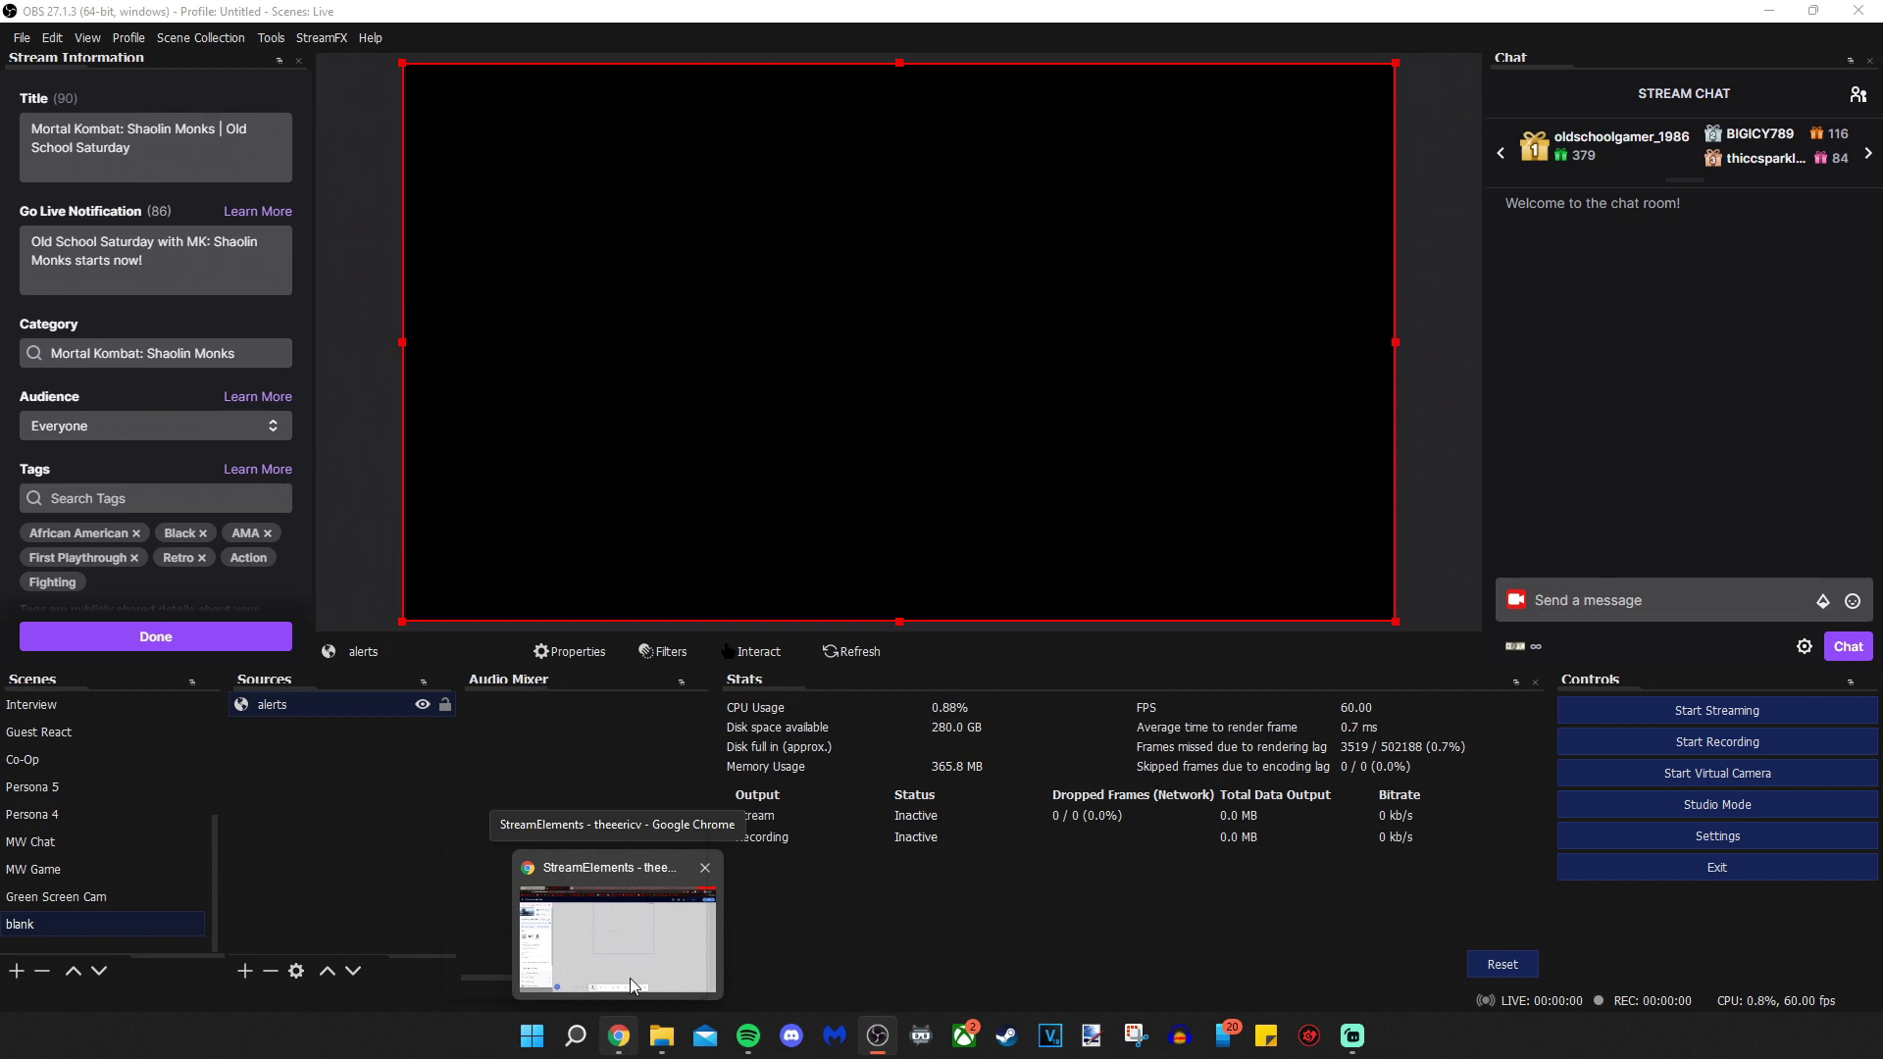
{"action": "left_click", "coordinate": [719, 894]}
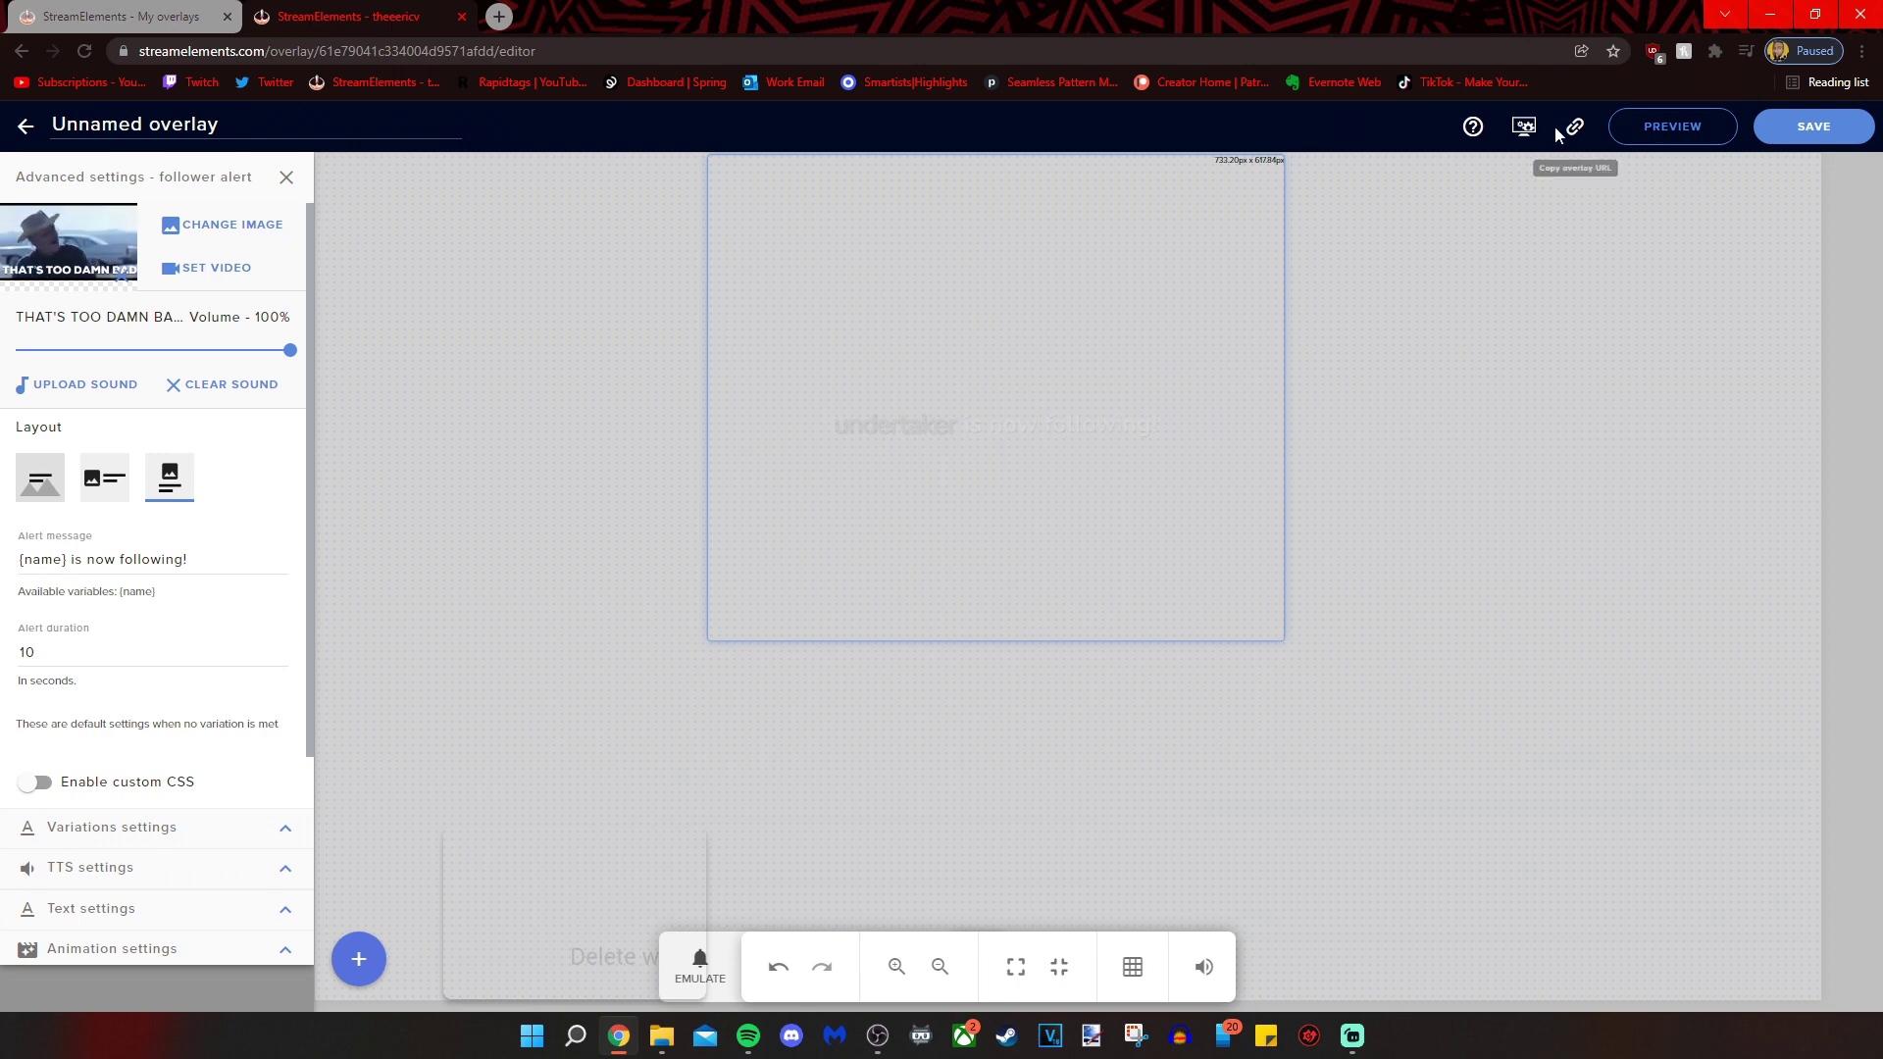
{"action": "left_click", "coordinate": [1795, 127]}
{"action": "left_click", "coordinate": [948, 552]}
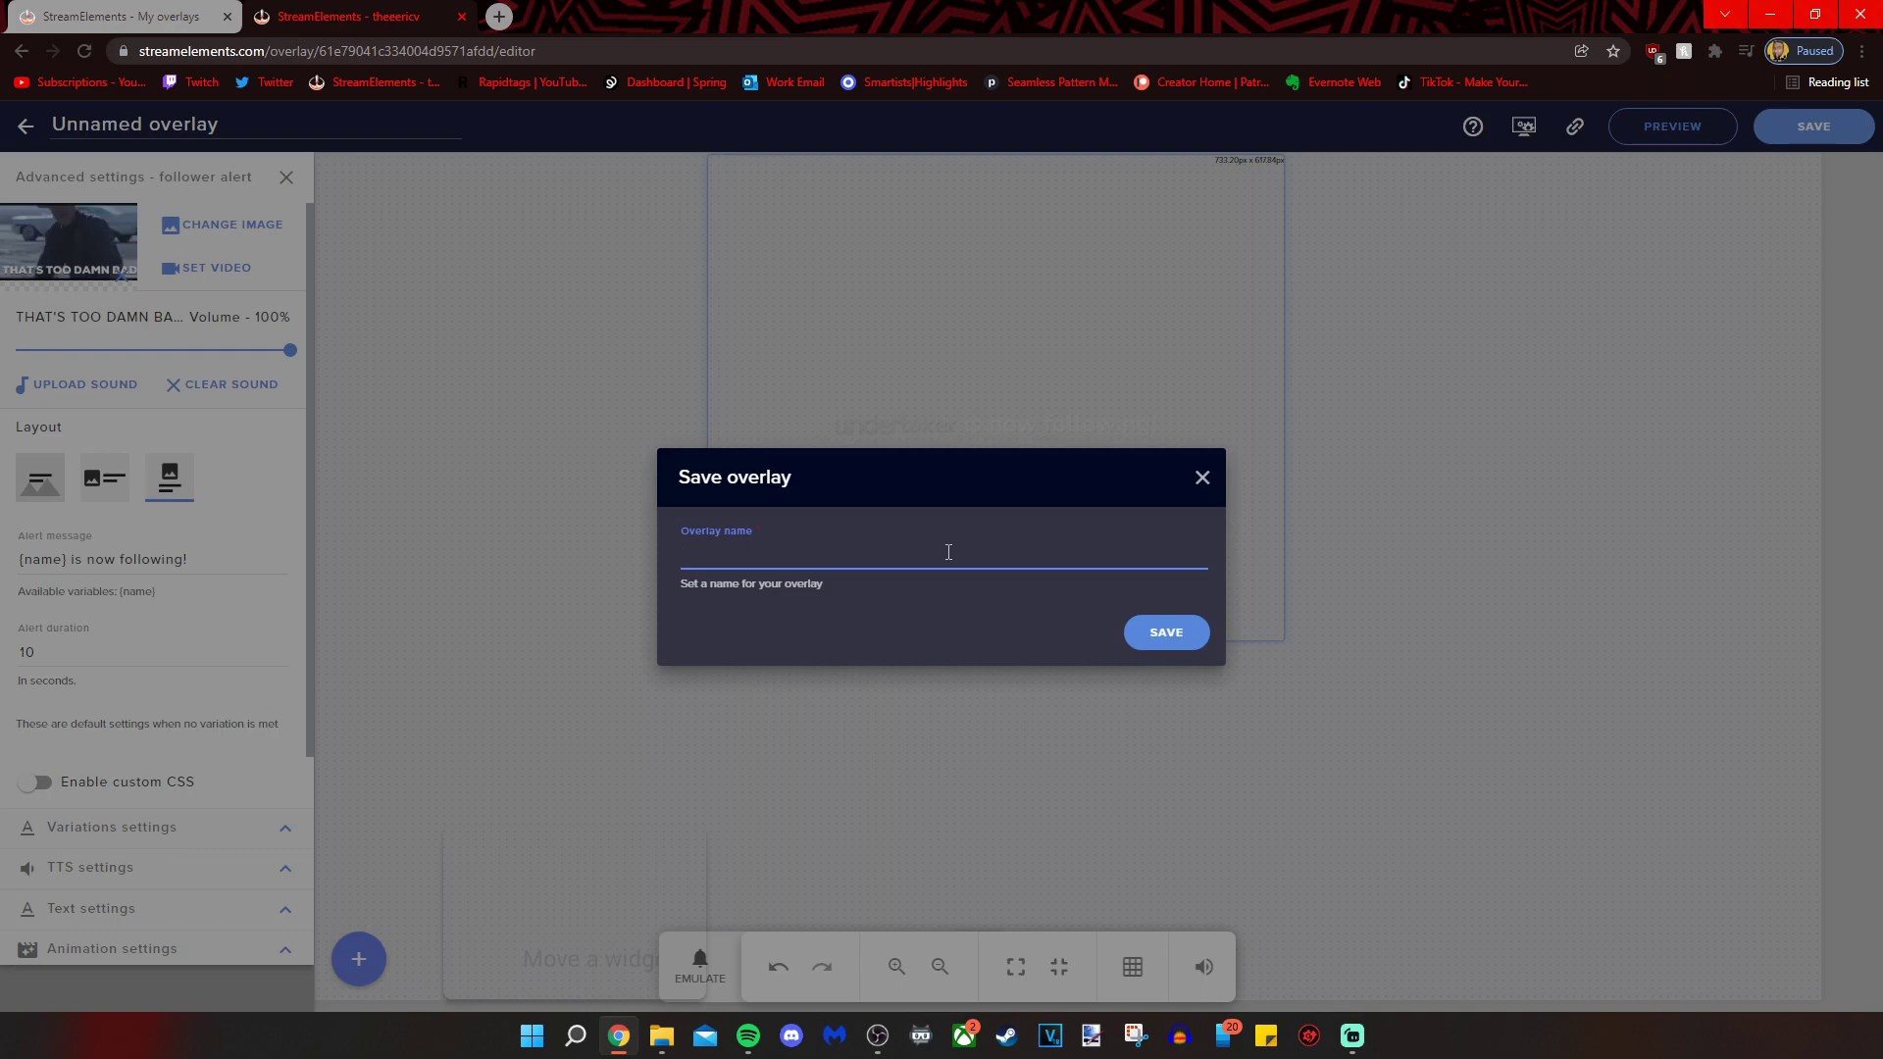
{"action": "type", "text": "subscribe to "}
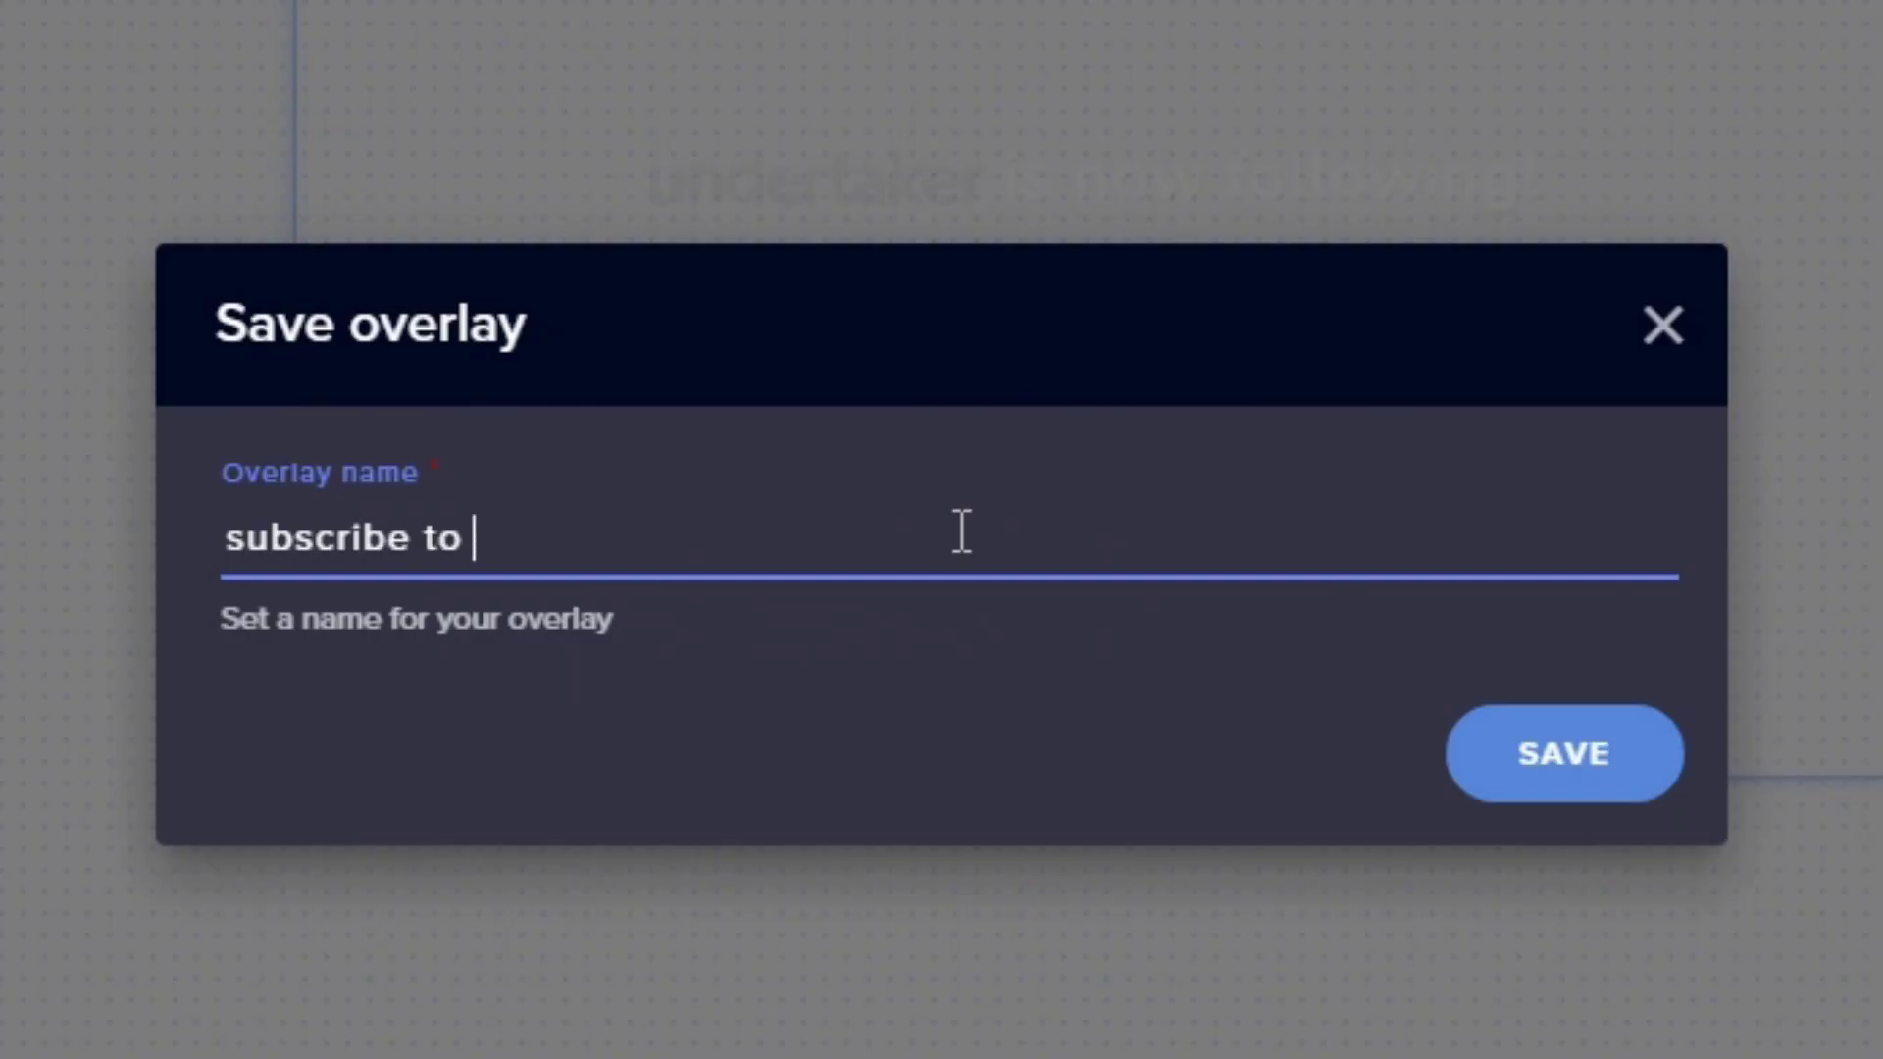
{"action": "type", "text": "streamer s"}
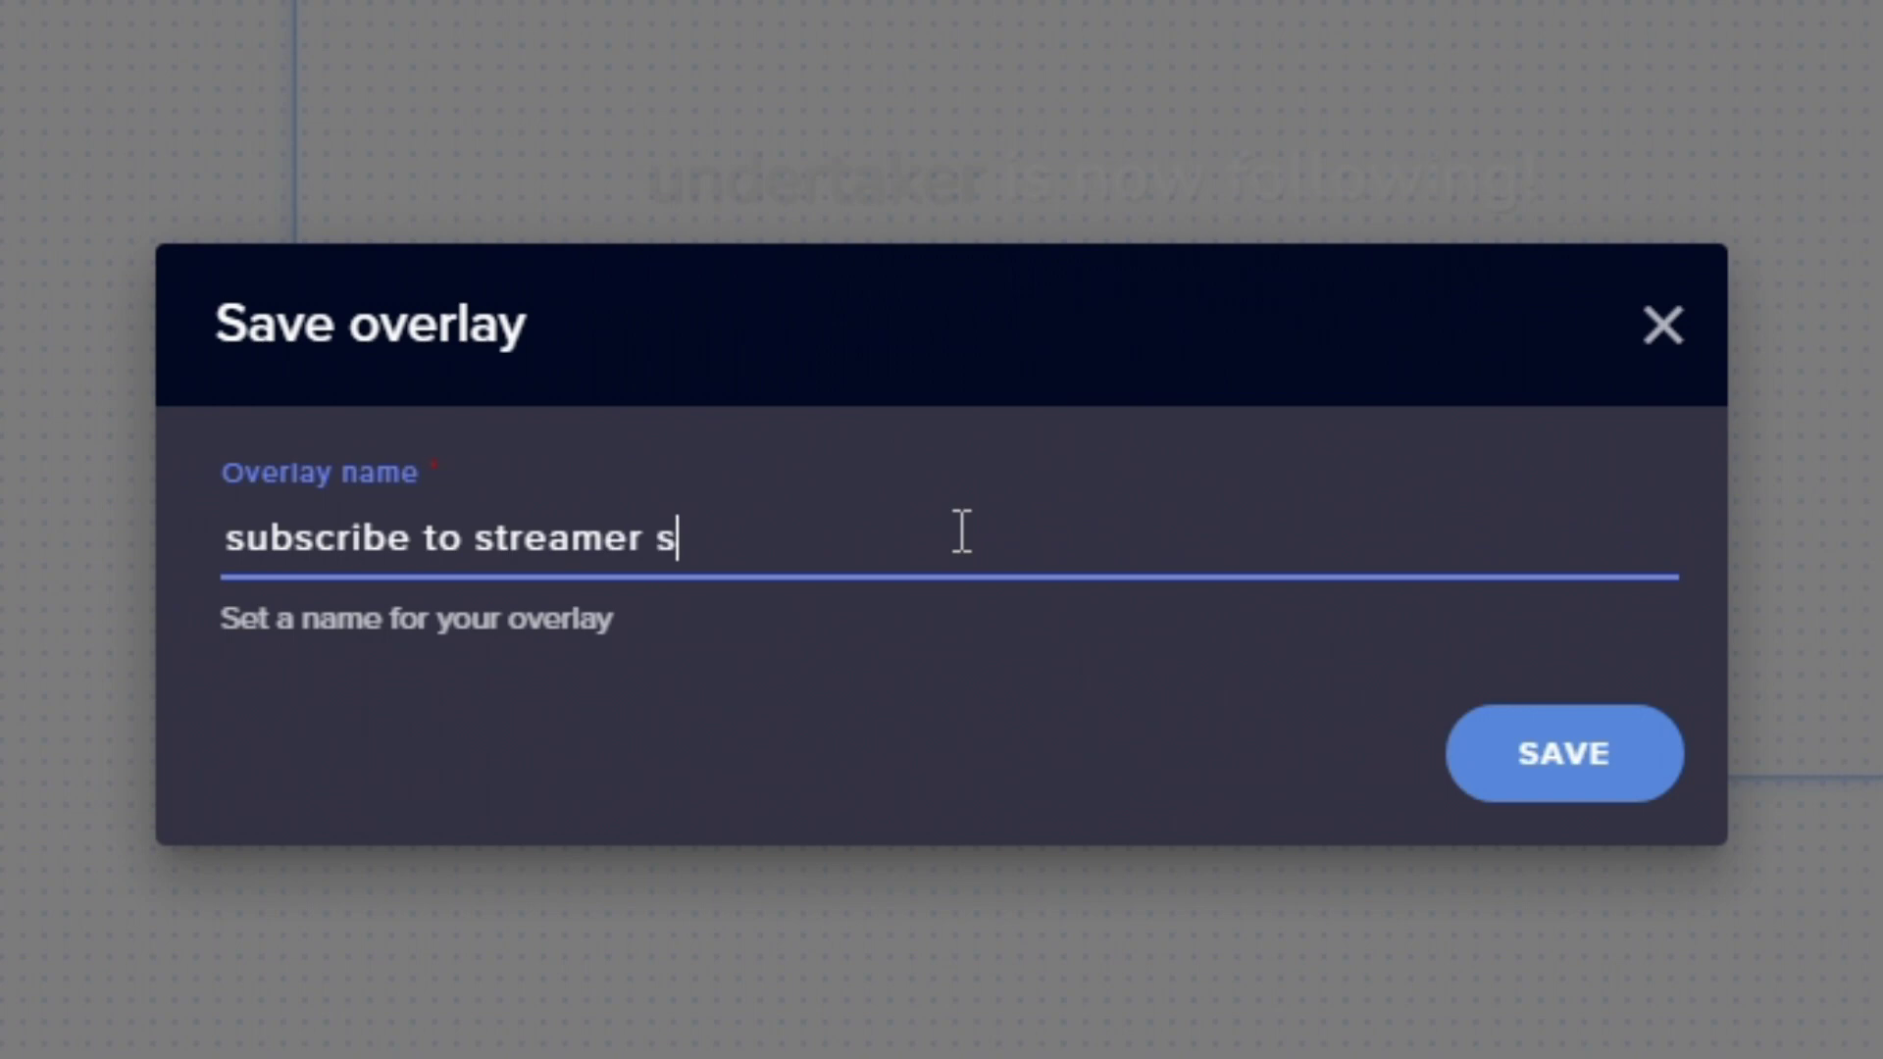
{"action": "type", "text": "chol"}
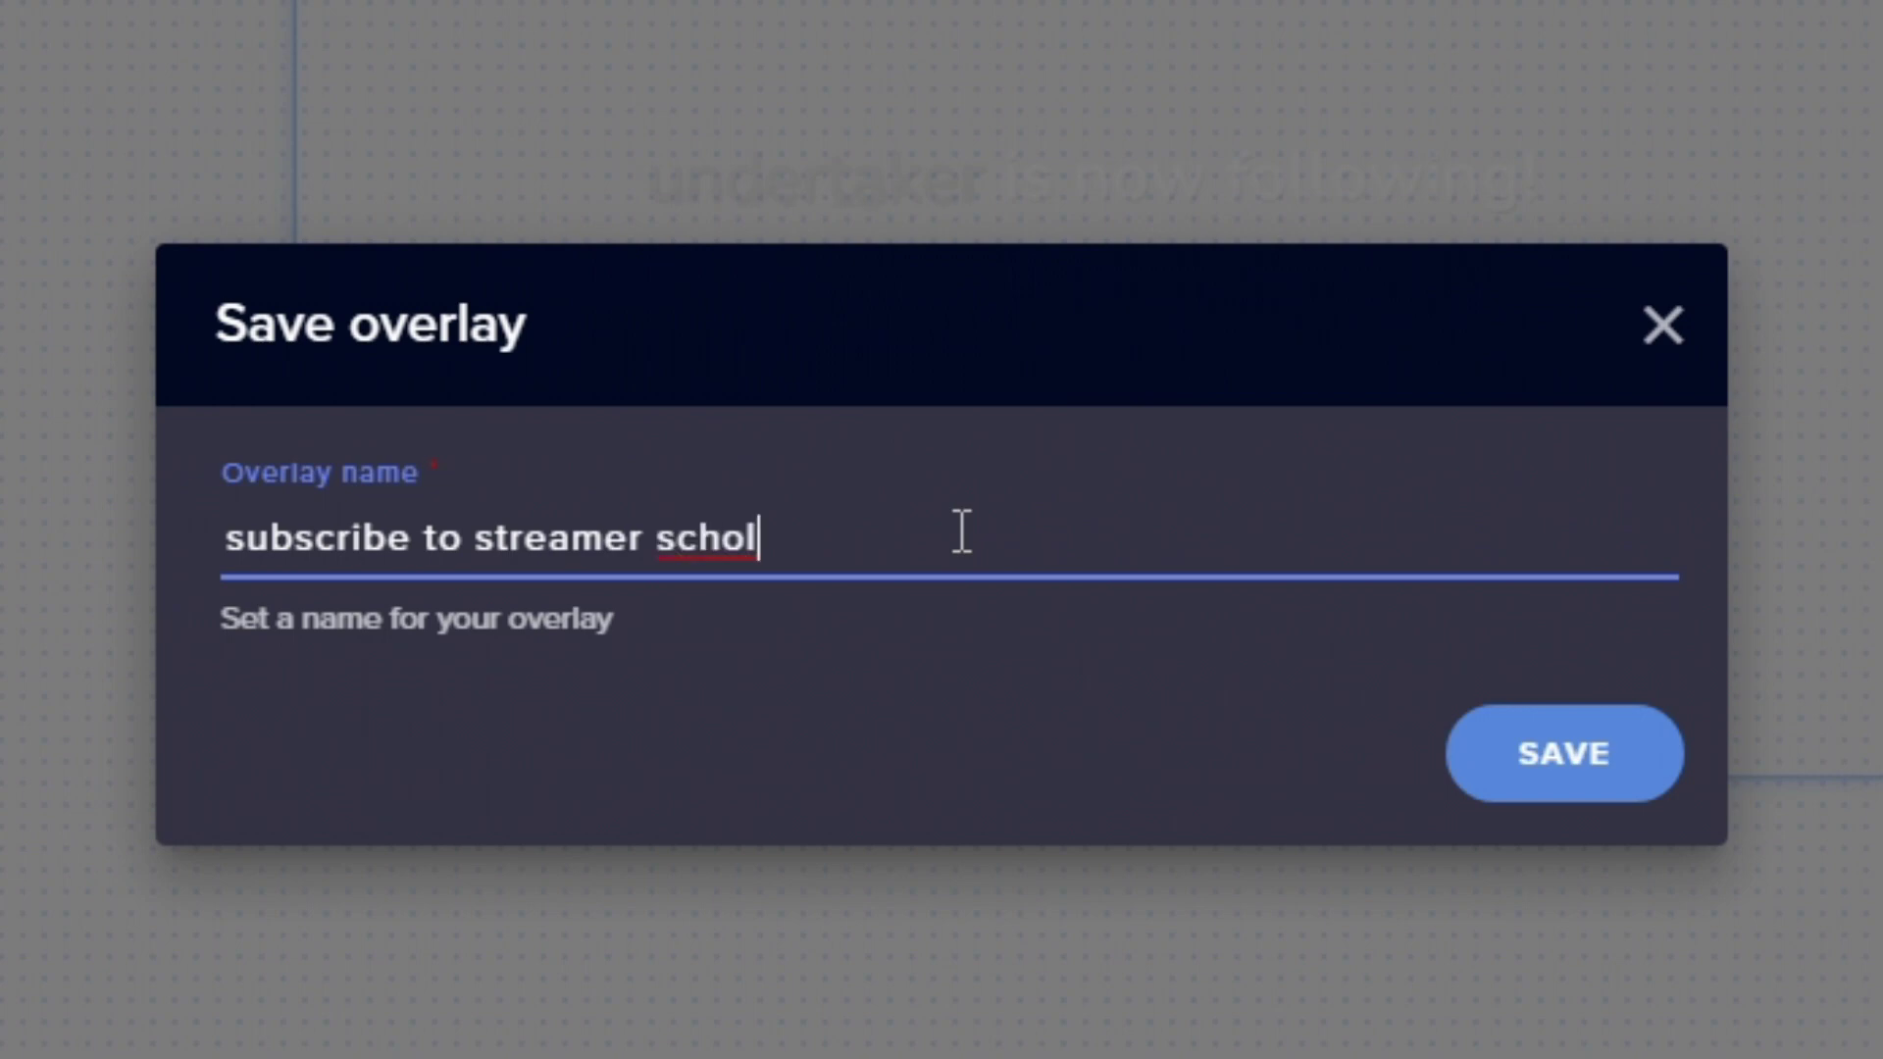
{"action": "type", "text": "ol"}
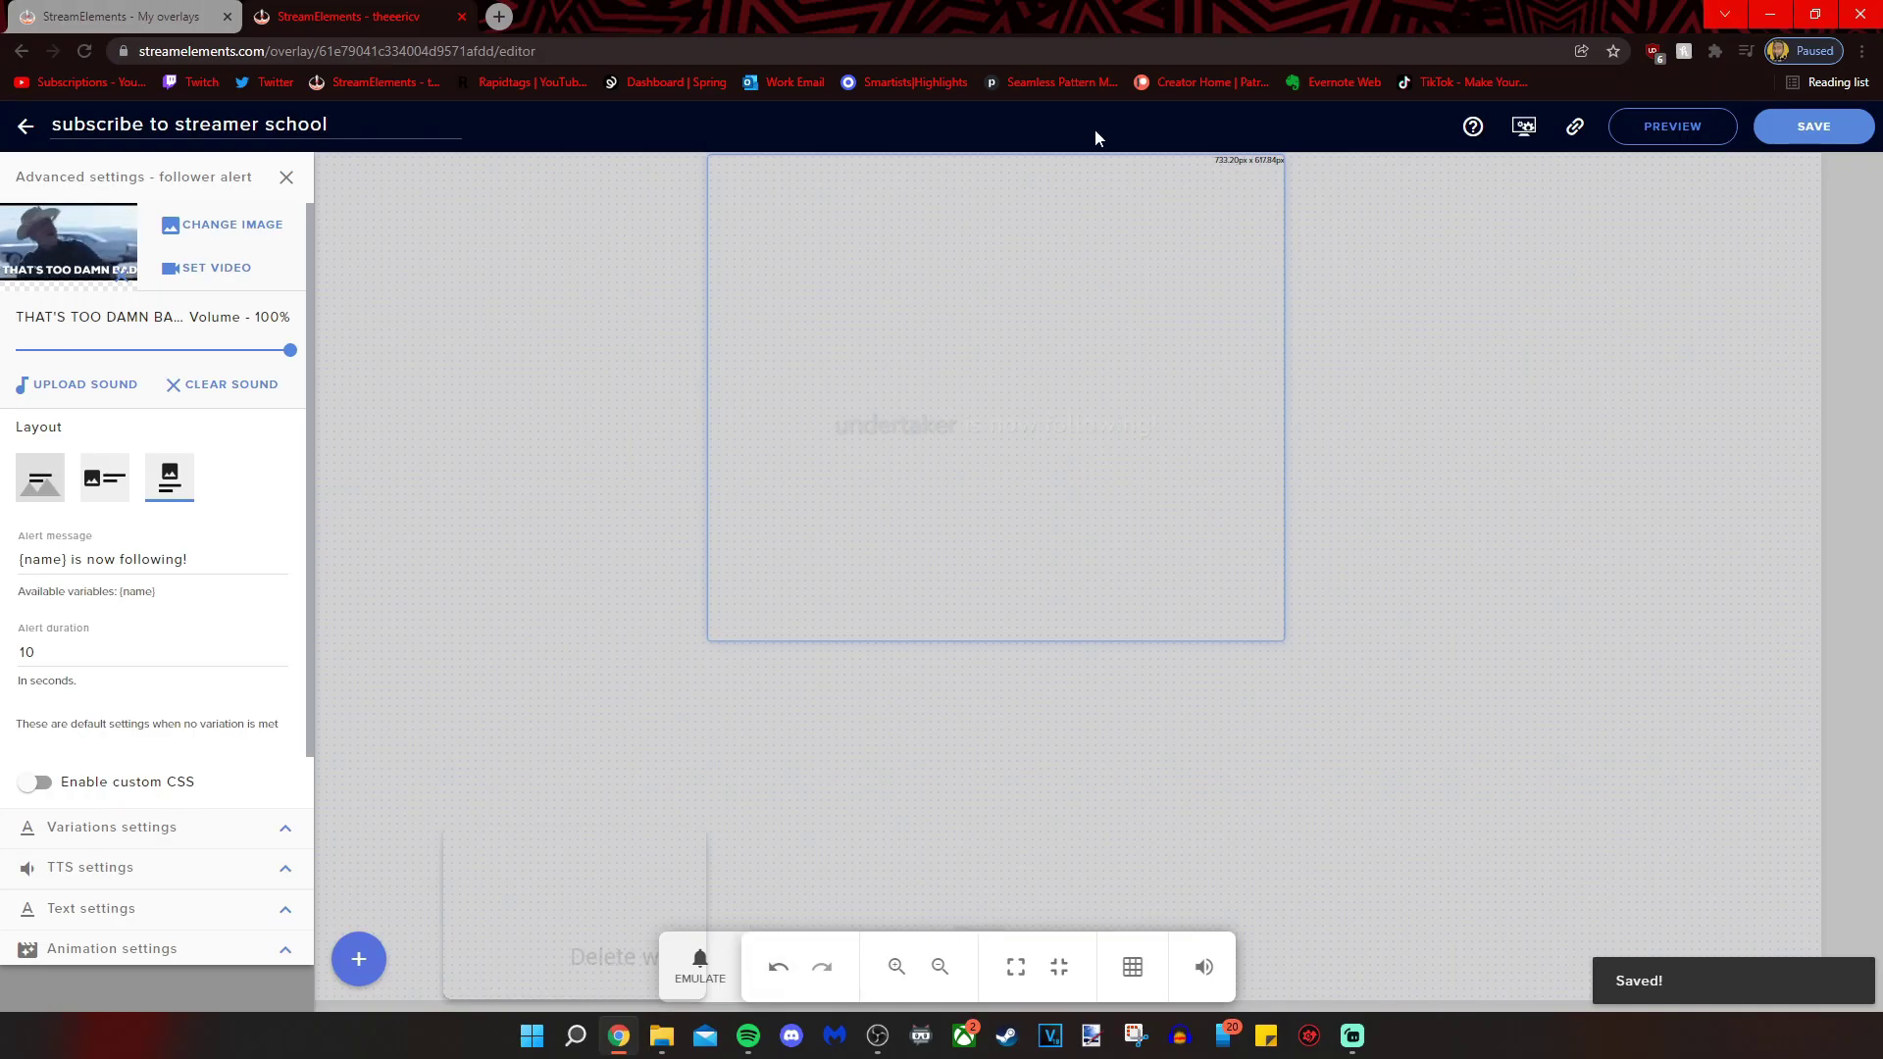
Move the browser aside to show OBS and emulate a test Follower event
{"action": "left_click_drag", "start_coordinate": [1120, 32], "coordinate": [1482, 47]}
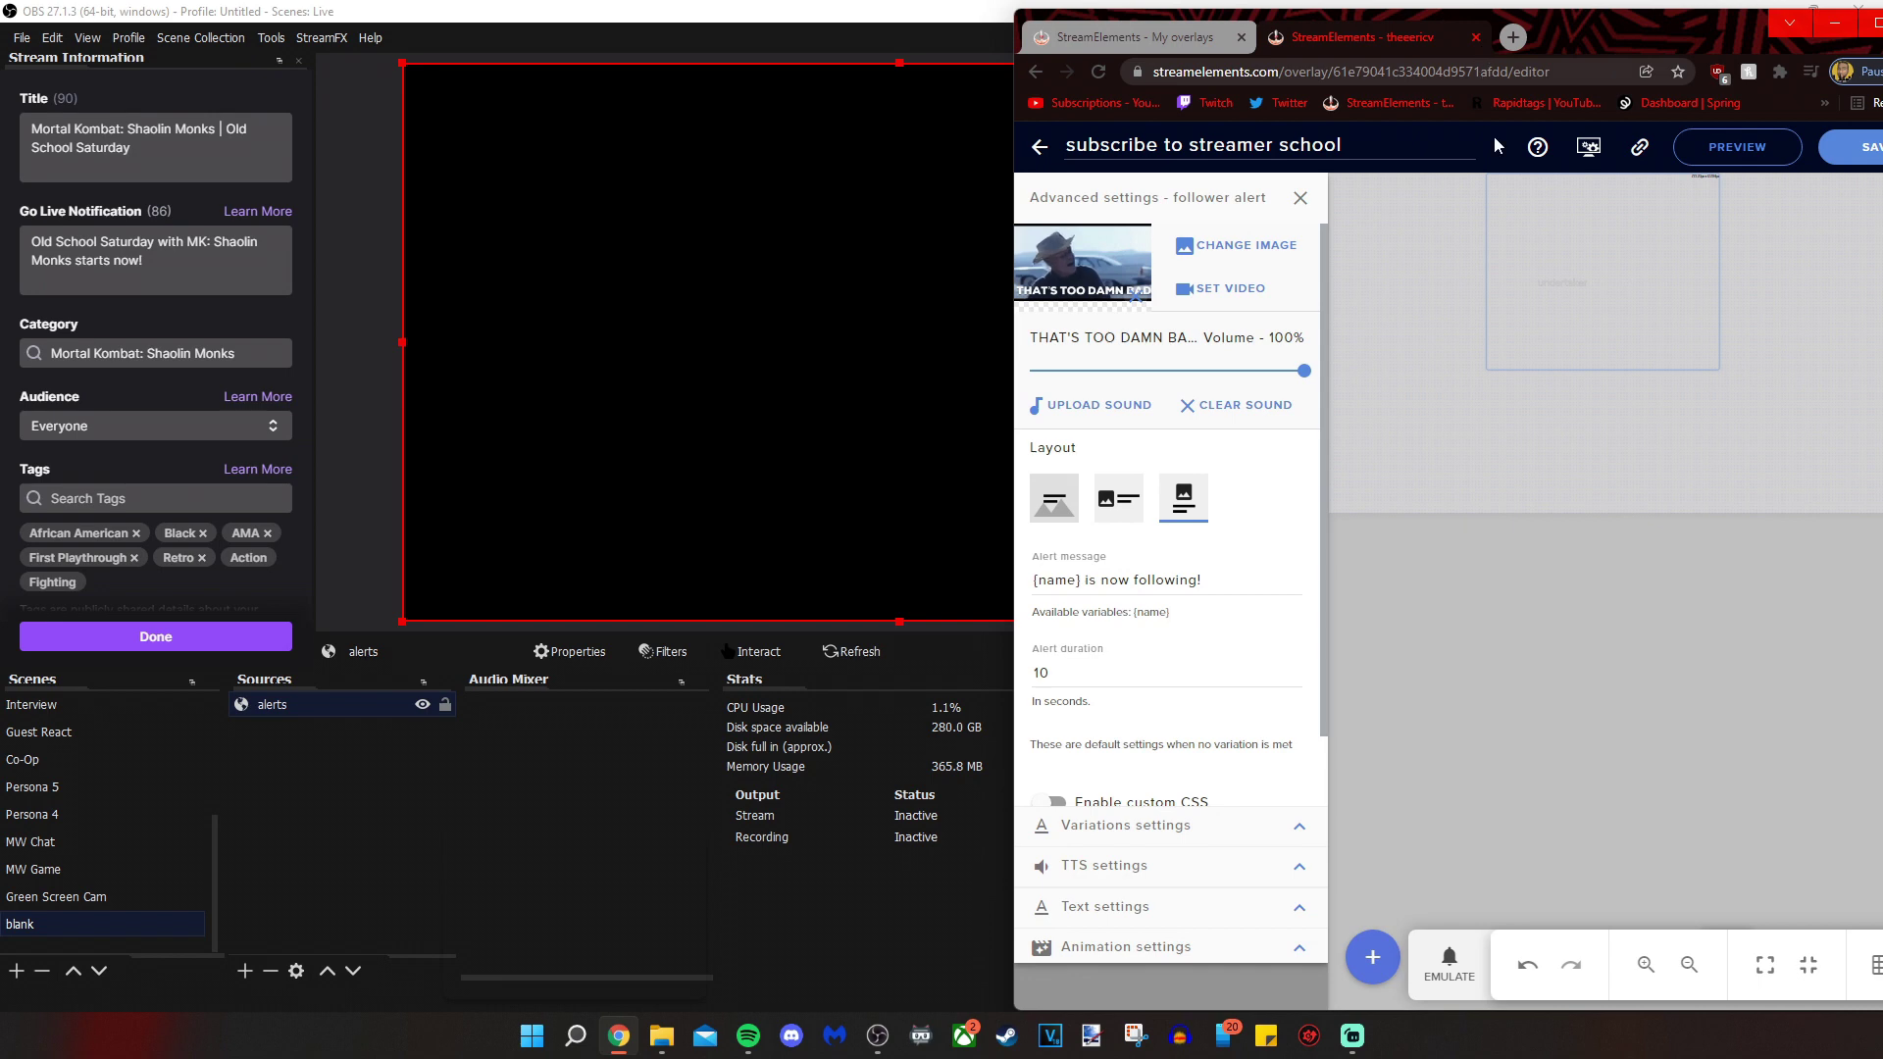
{"action": "left_click", "coordinate": [1474, 967]}
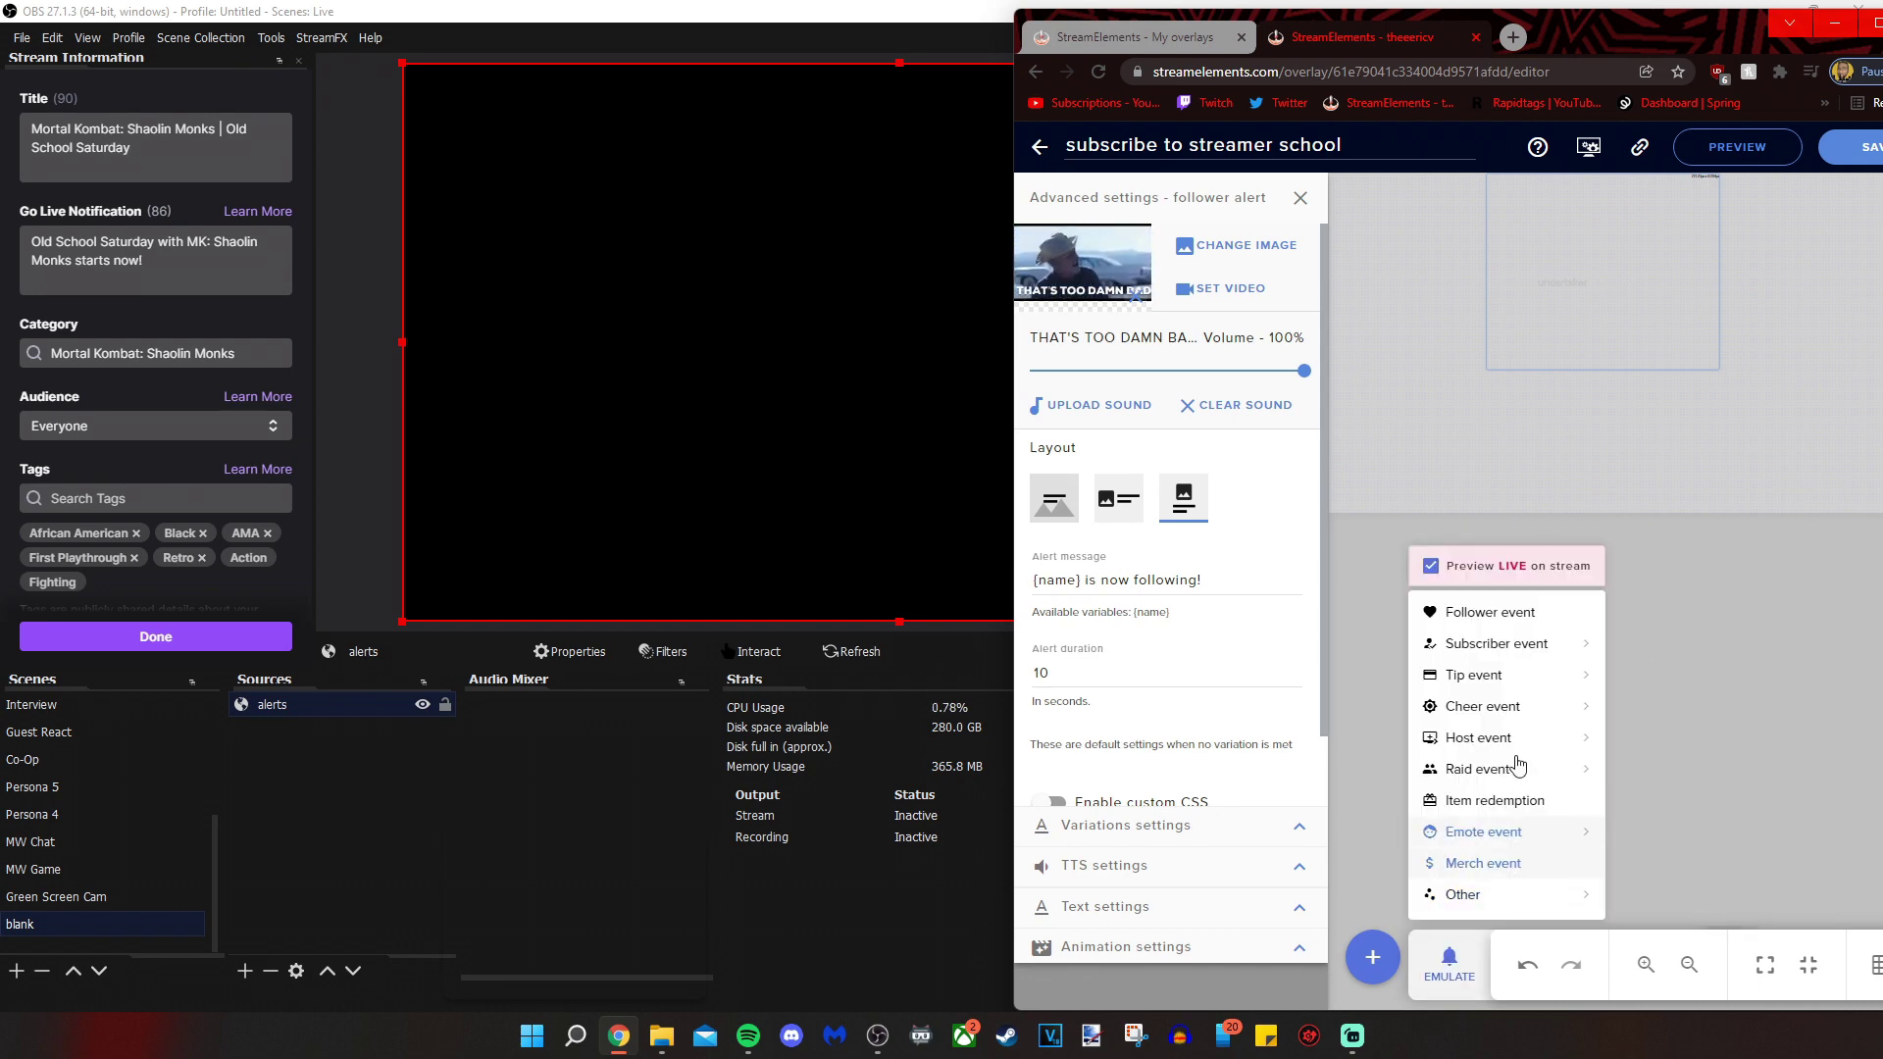
{"action": "left_click", "coordinate": [1545, 616]}
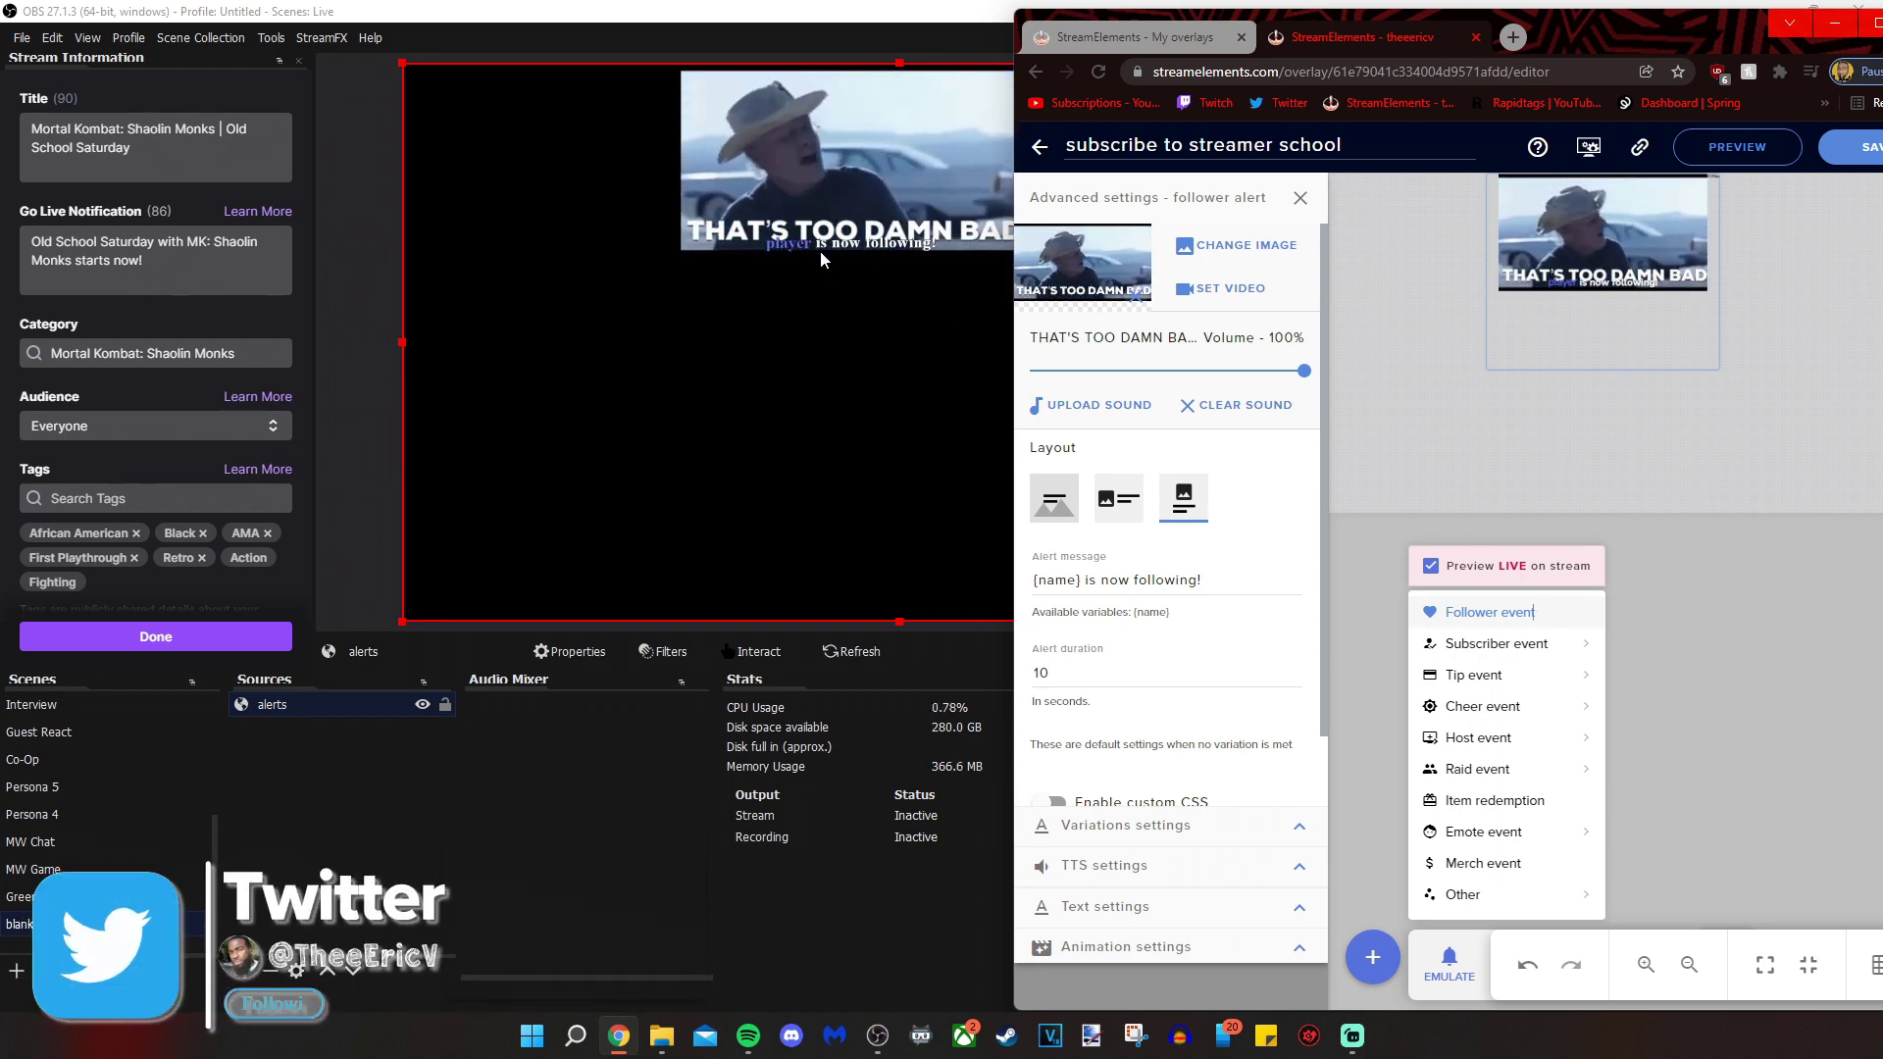
Maximize the StreamElements editor window and dismiss the emulate event list
{"action": "left_click", "coordinate": [1875, 25]}
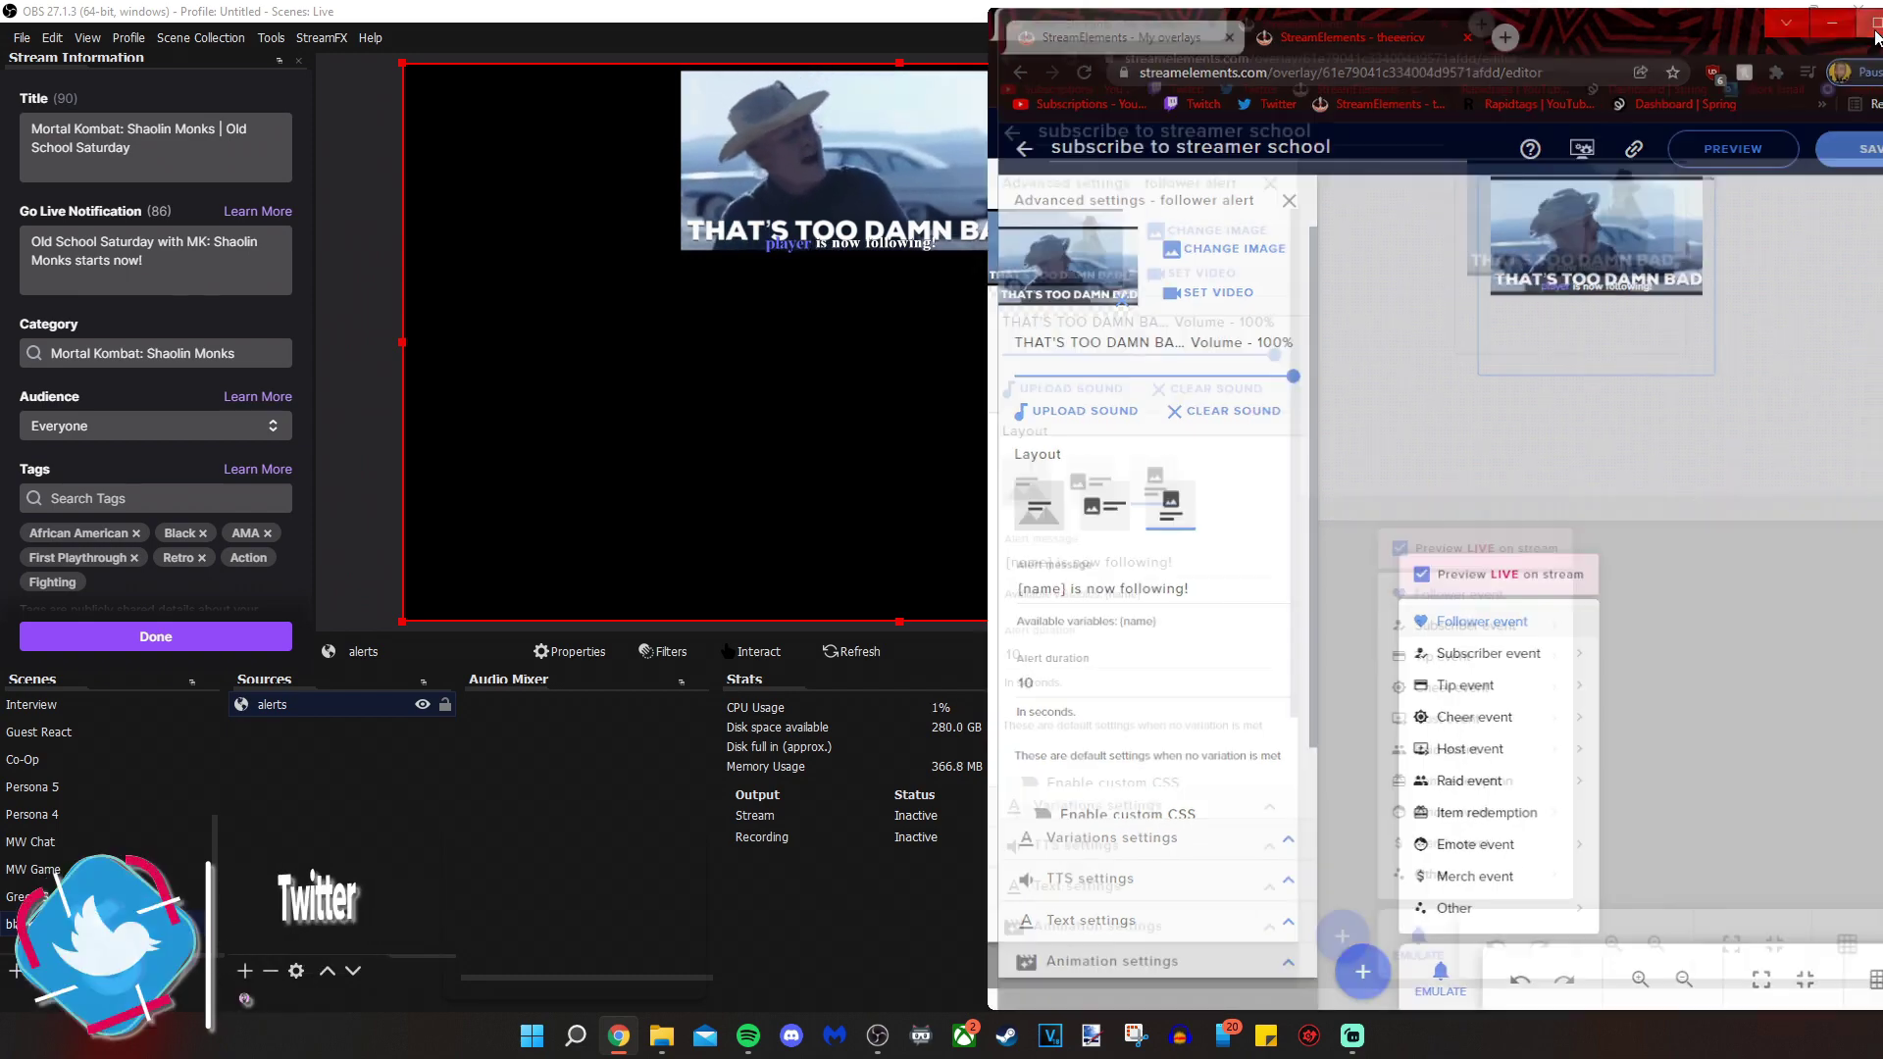
{"action": "mouse_move", "coordinate": [414, 657]}
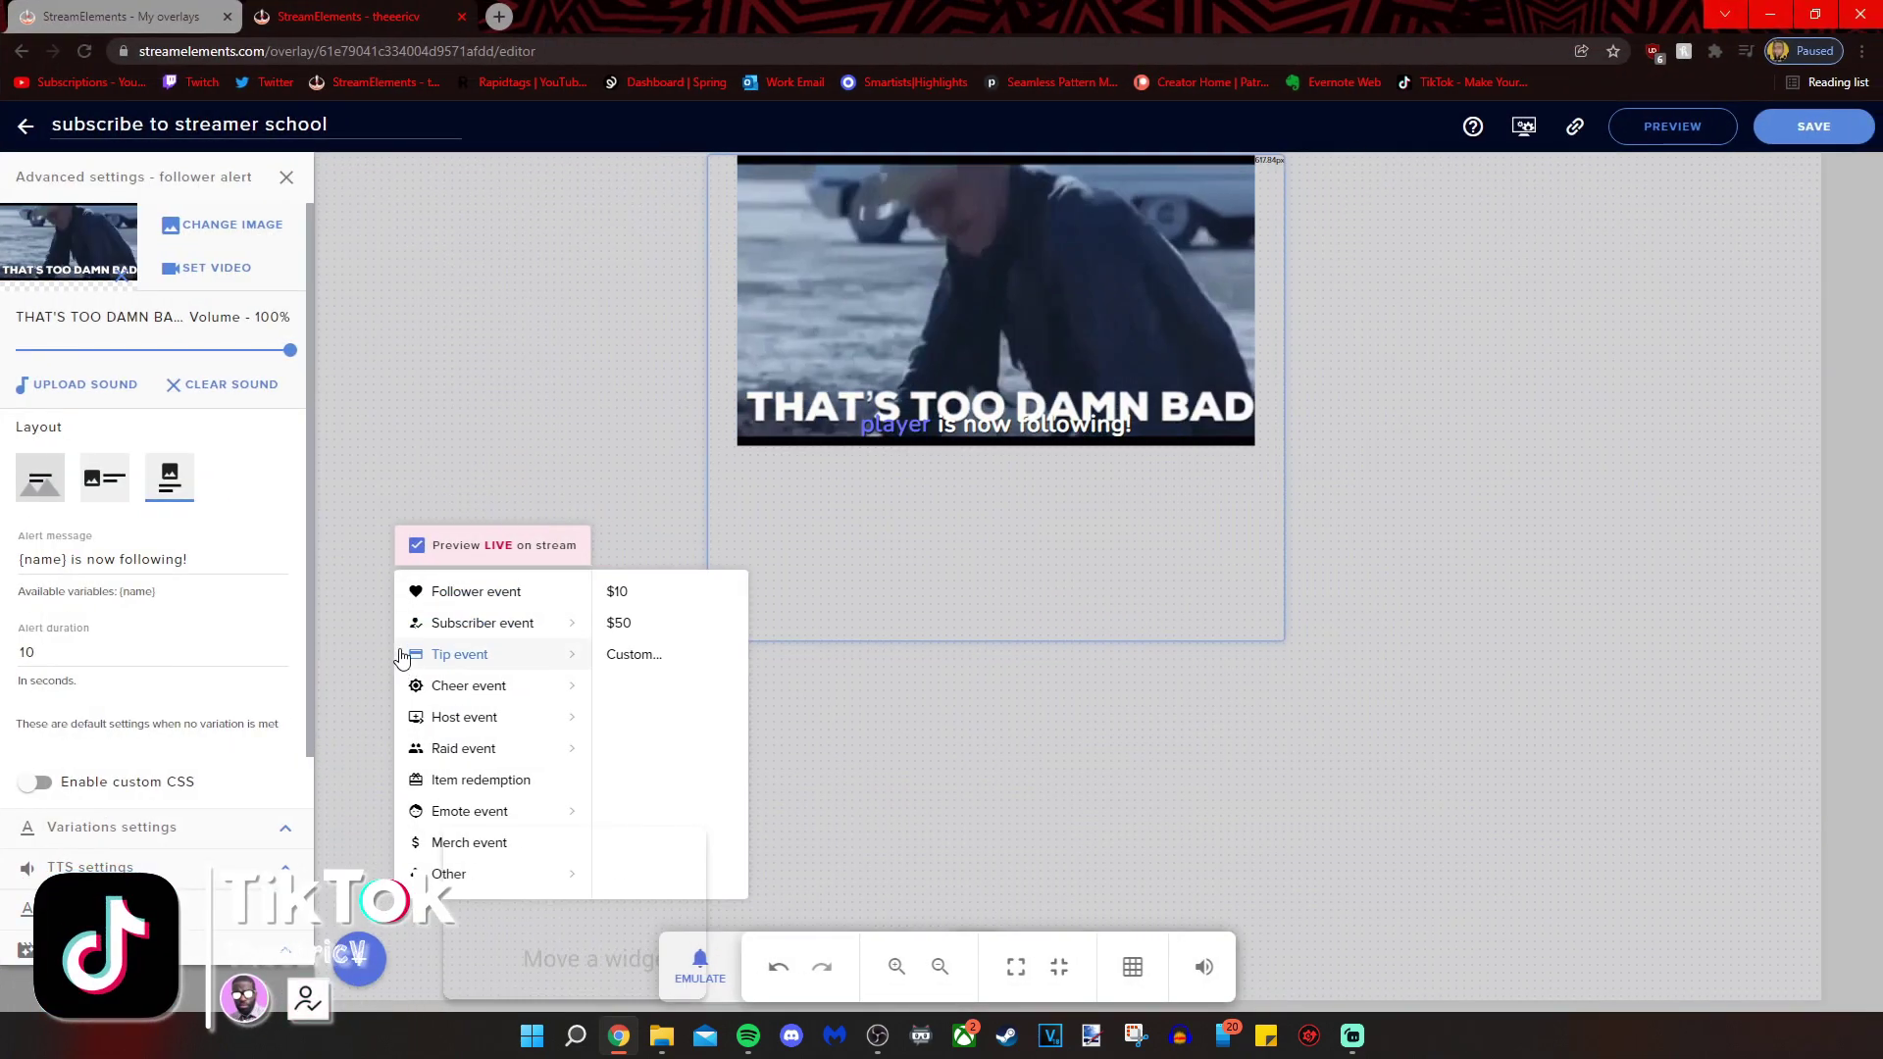
{"action": "left_click", "coordinate": [304, 593]}
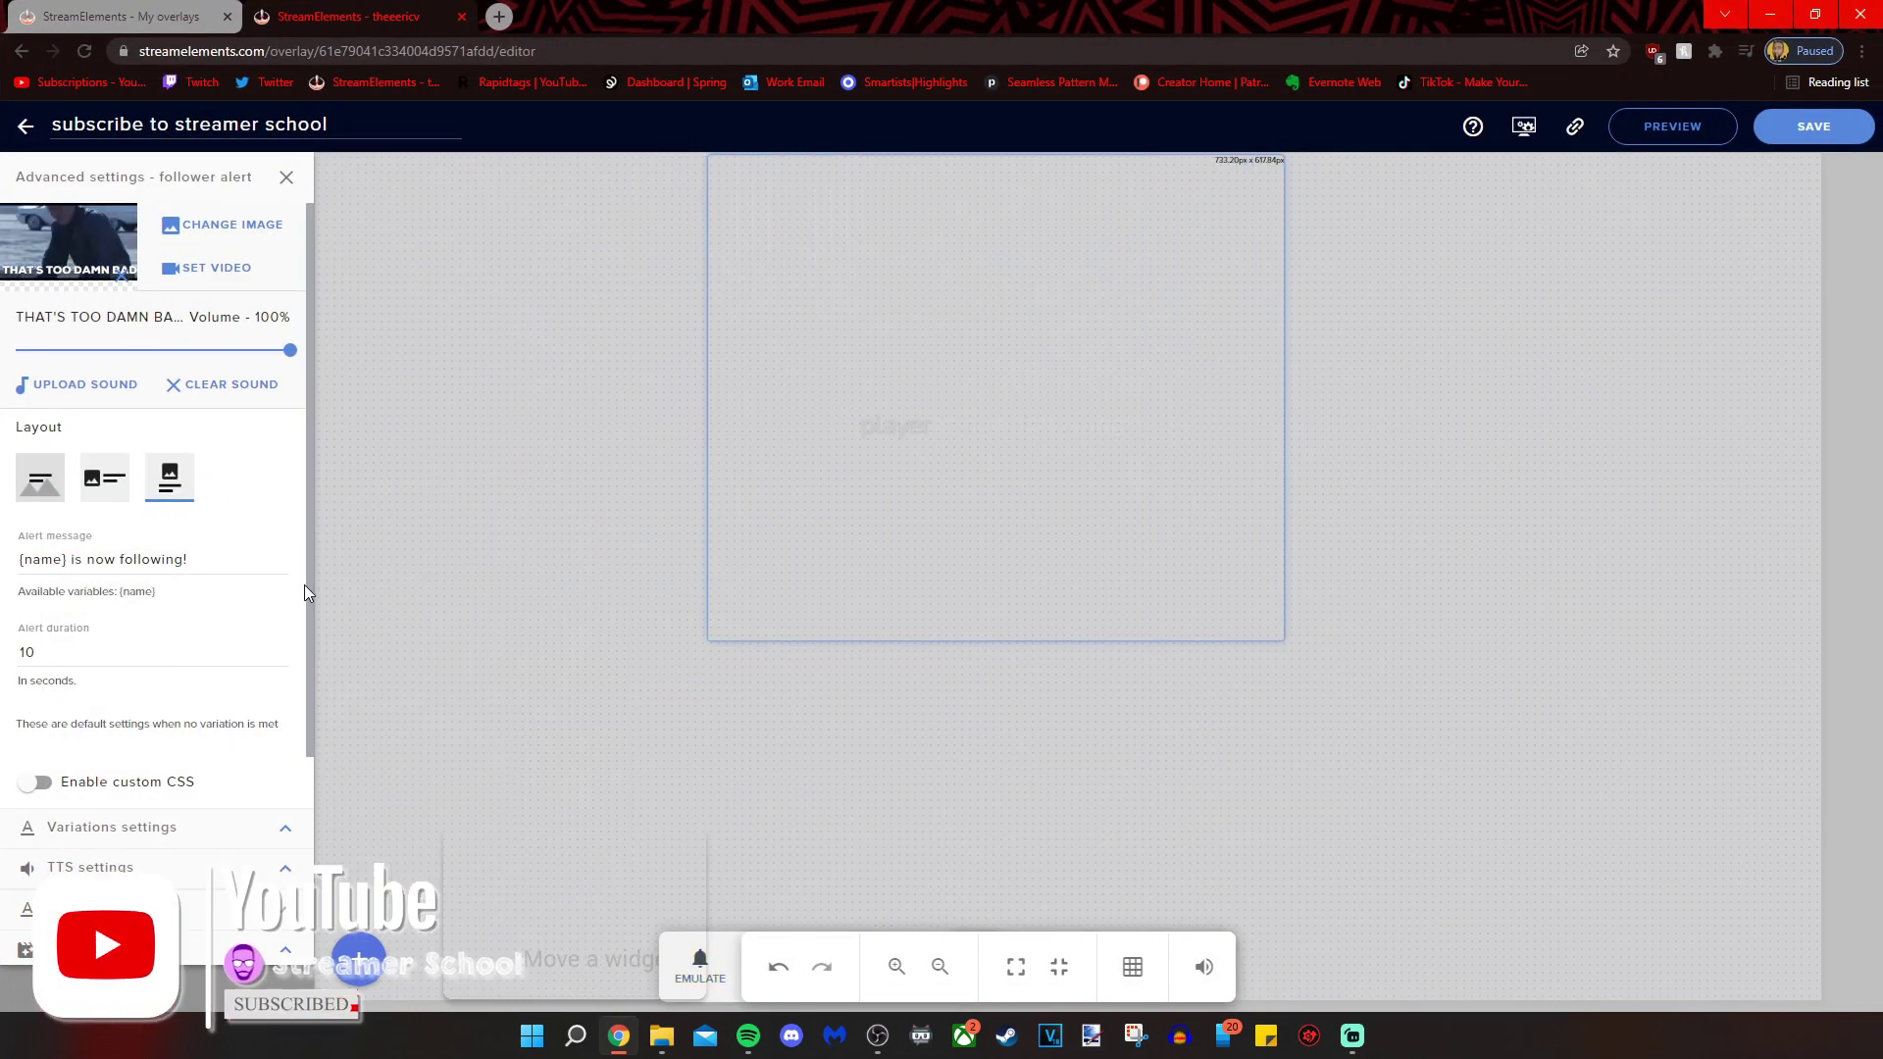
Look through the follower alert's font and shadow text settings, then close the follower alert settings
{"action": "left_click", "coordinate": [290, 915]}
{"action": "scroll", "coordinate": [147, 717], "scroll_direction": "down", "scroll_amount": 2}
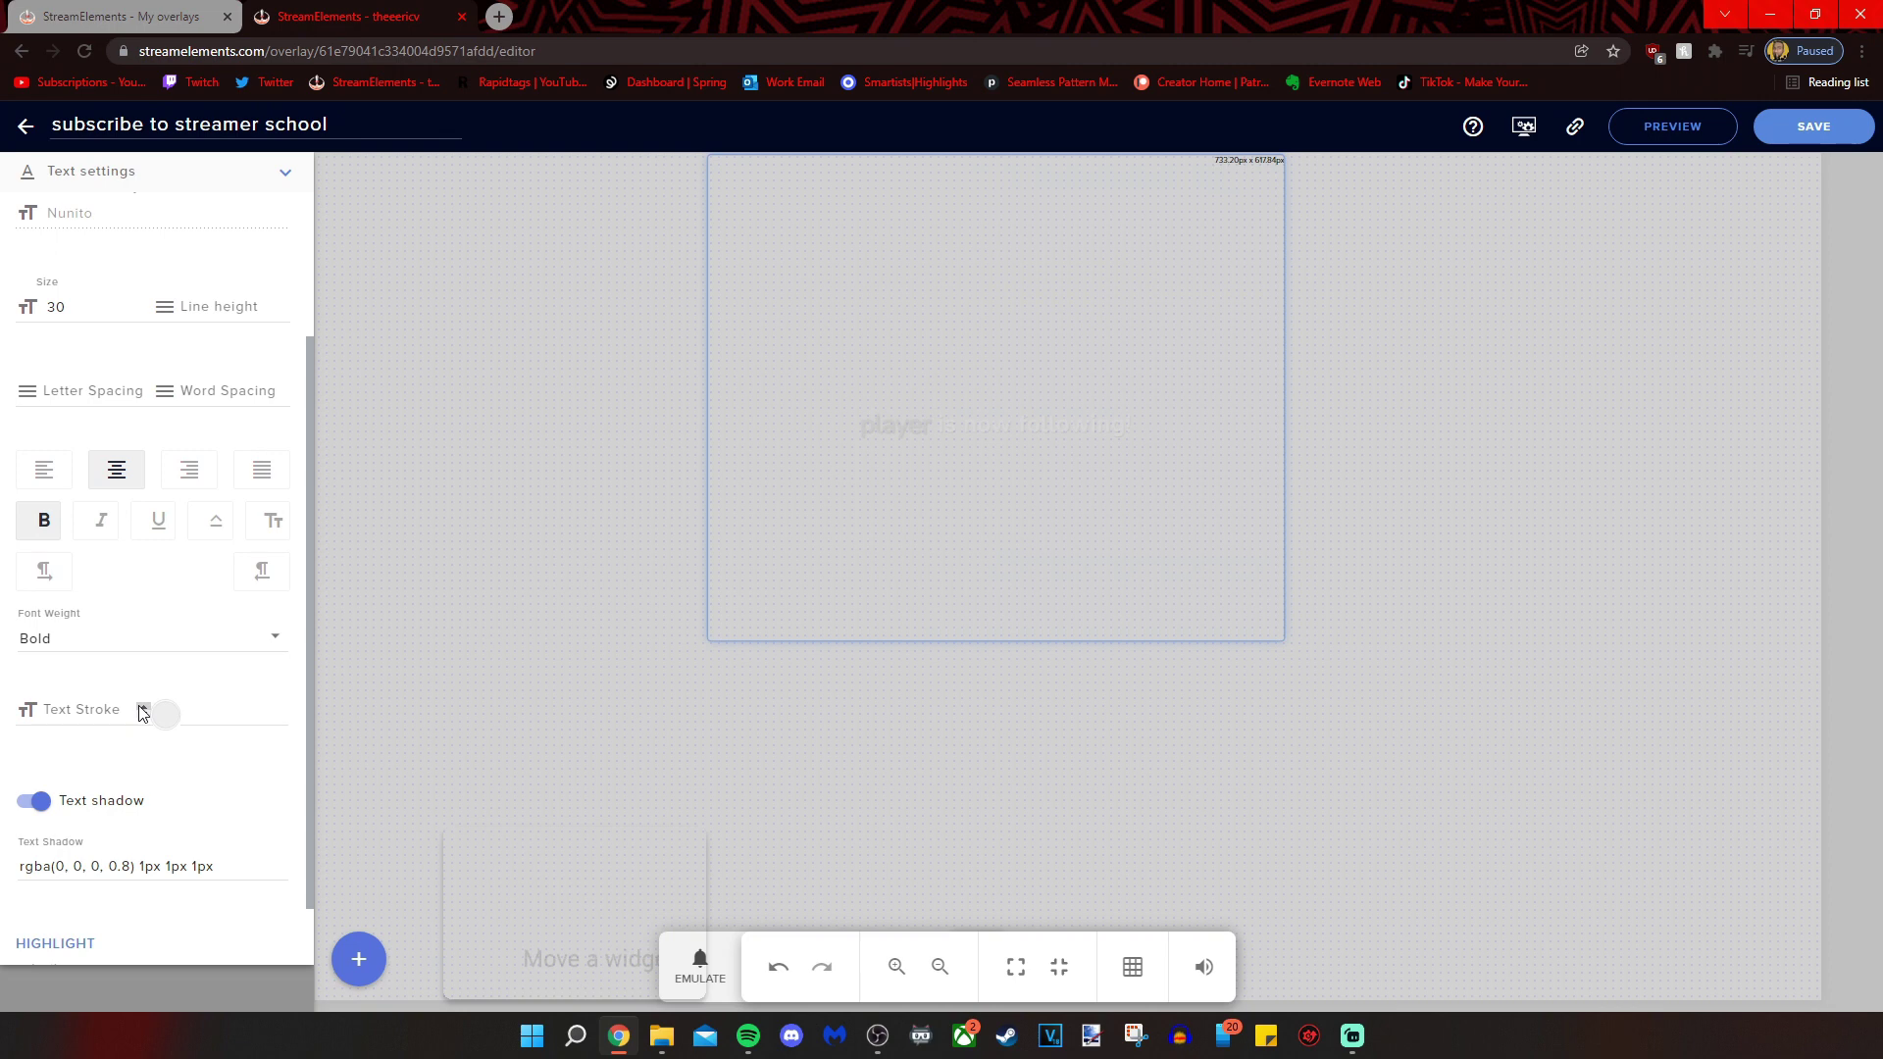
{"action": "scroll", "coordinate": [142, 713], "scroll_direction": "down", "scroll_amount": 1}
{"action": "scroll", "coordinate": [138, 713], "scroll_direction": "up", "scroll_amount": 3}
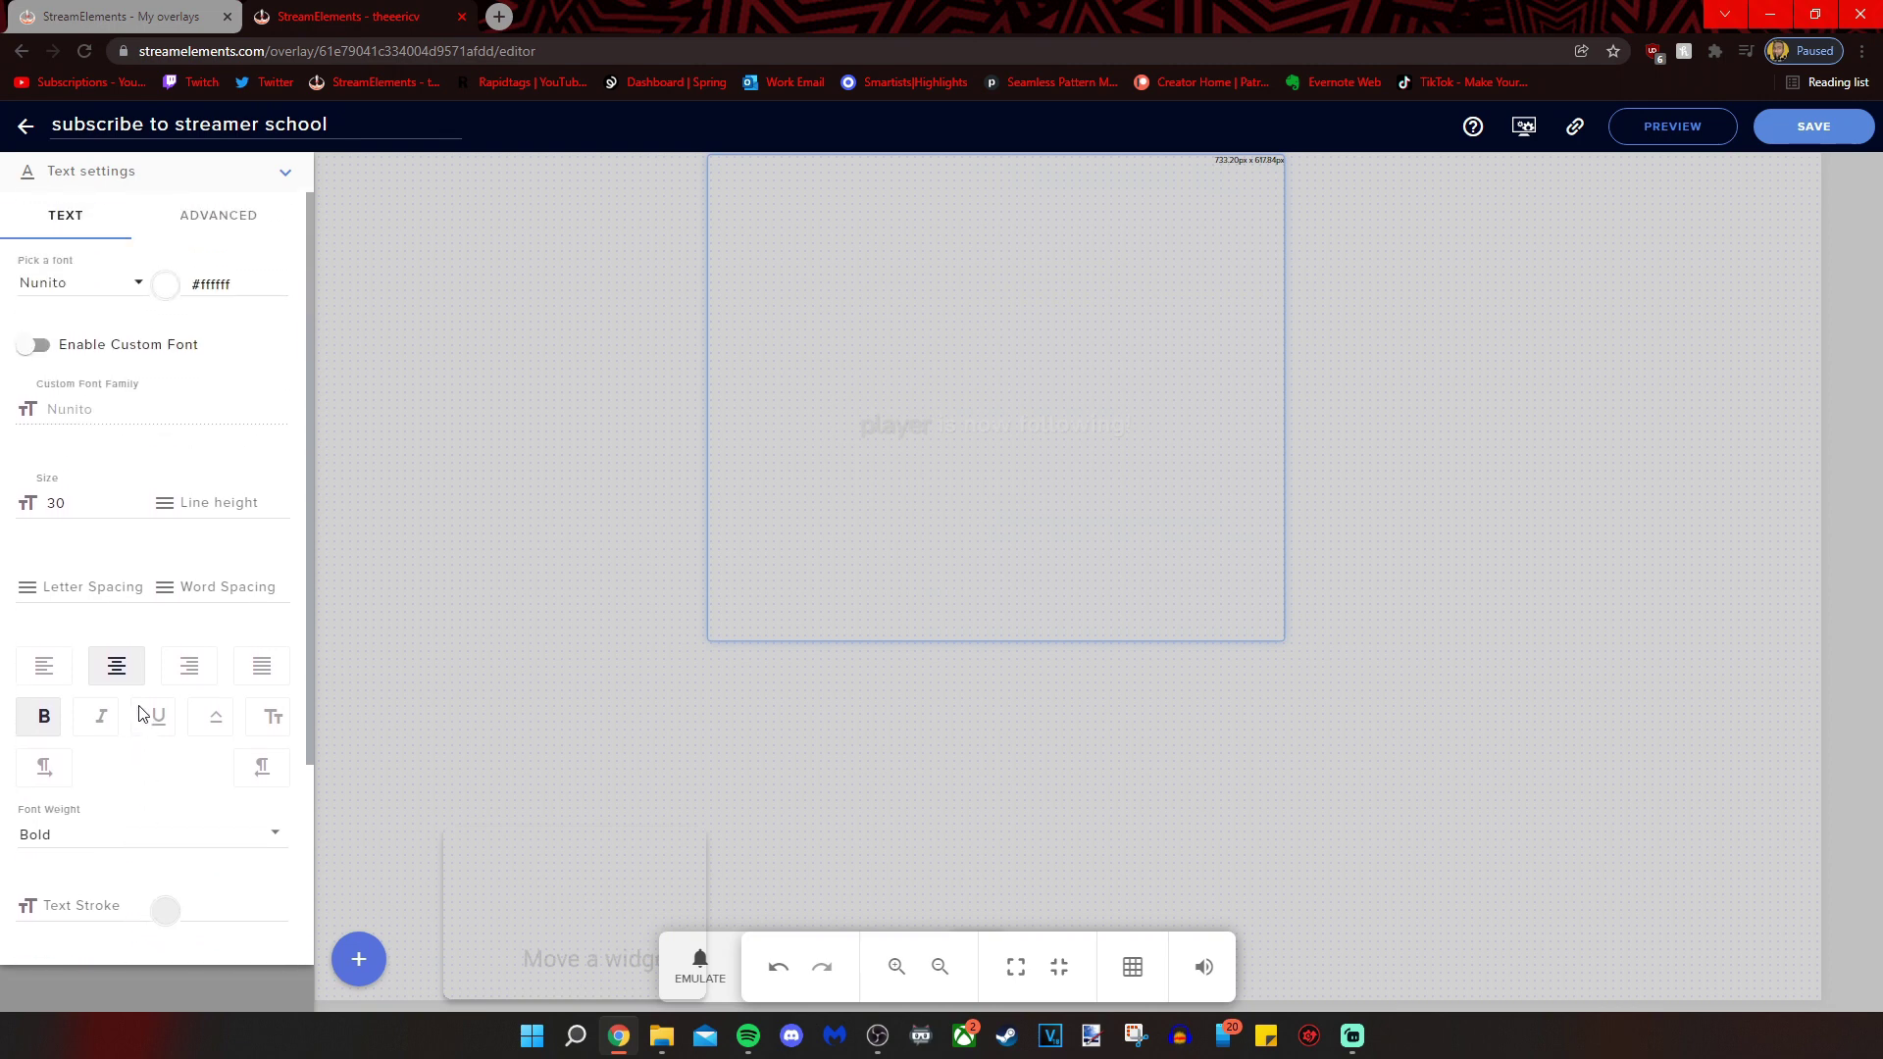
{"action": "left_click", "coordinate": [288, 175]}
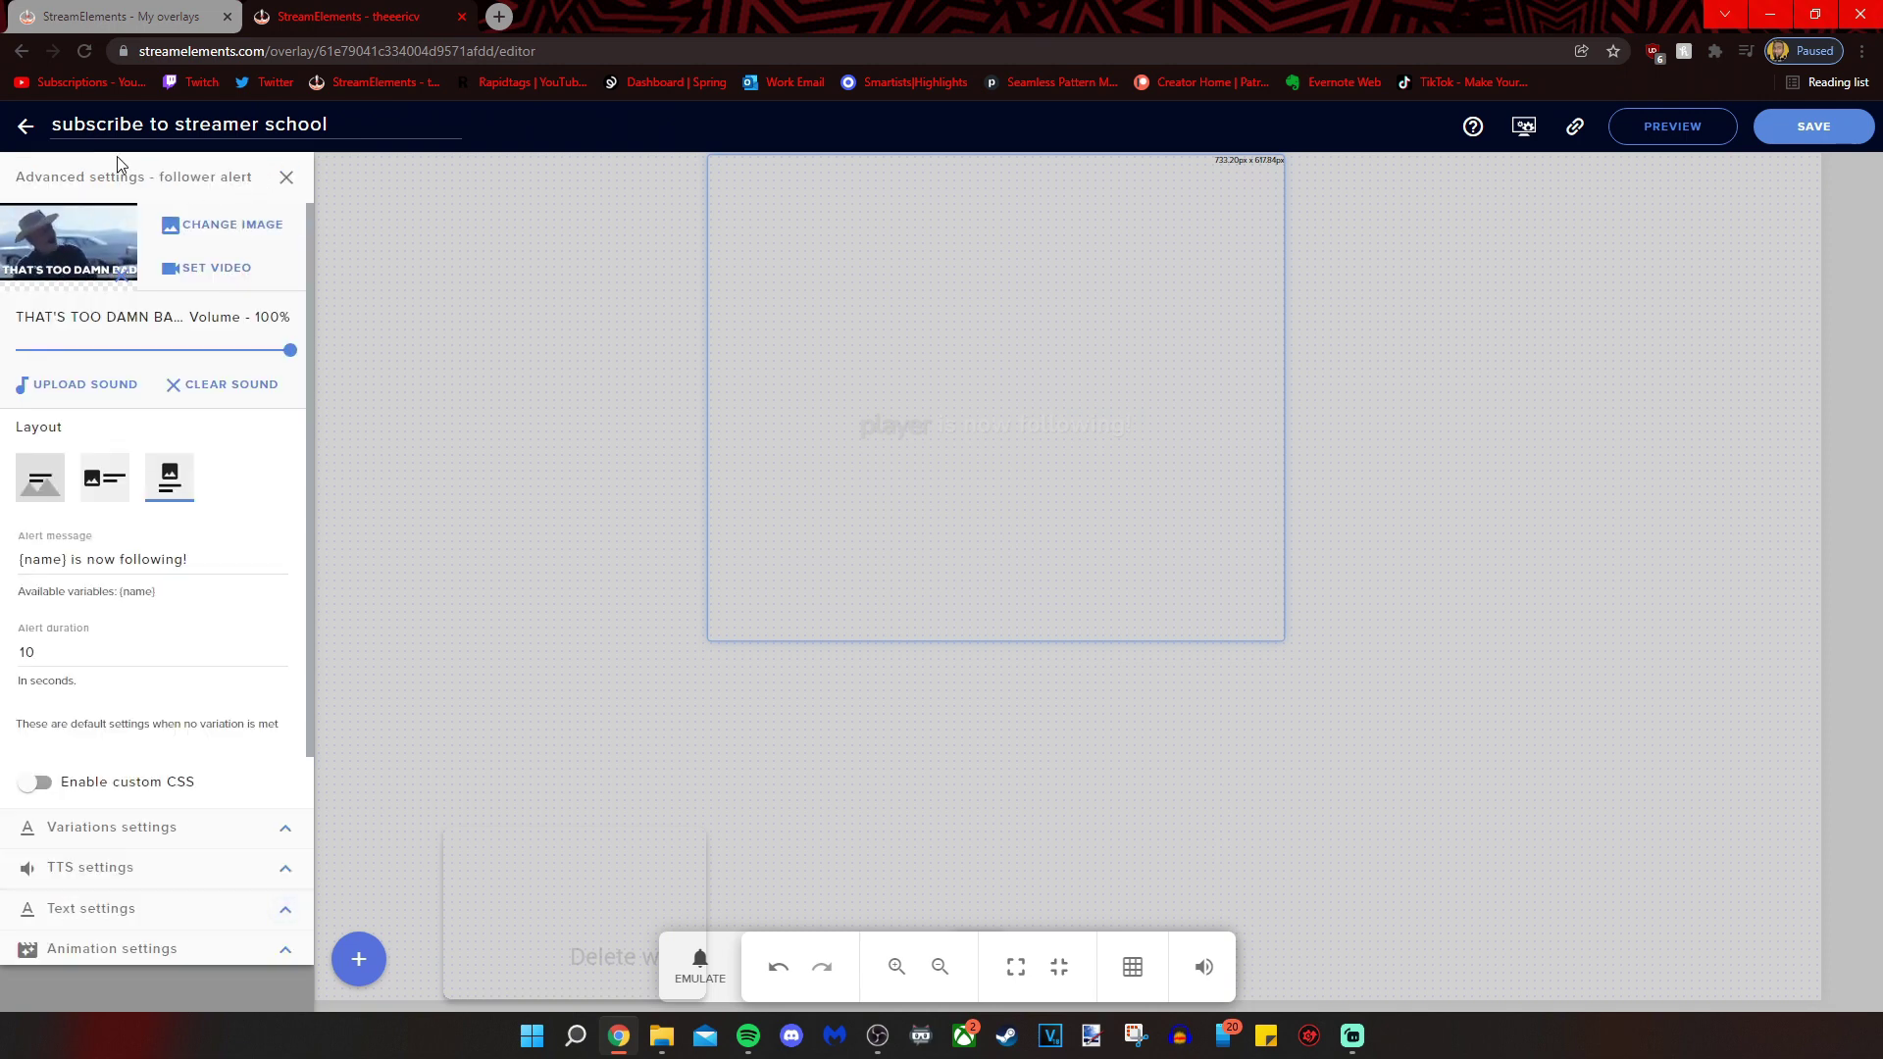
{"action": "left_click", "coordinate": [589, 597]}
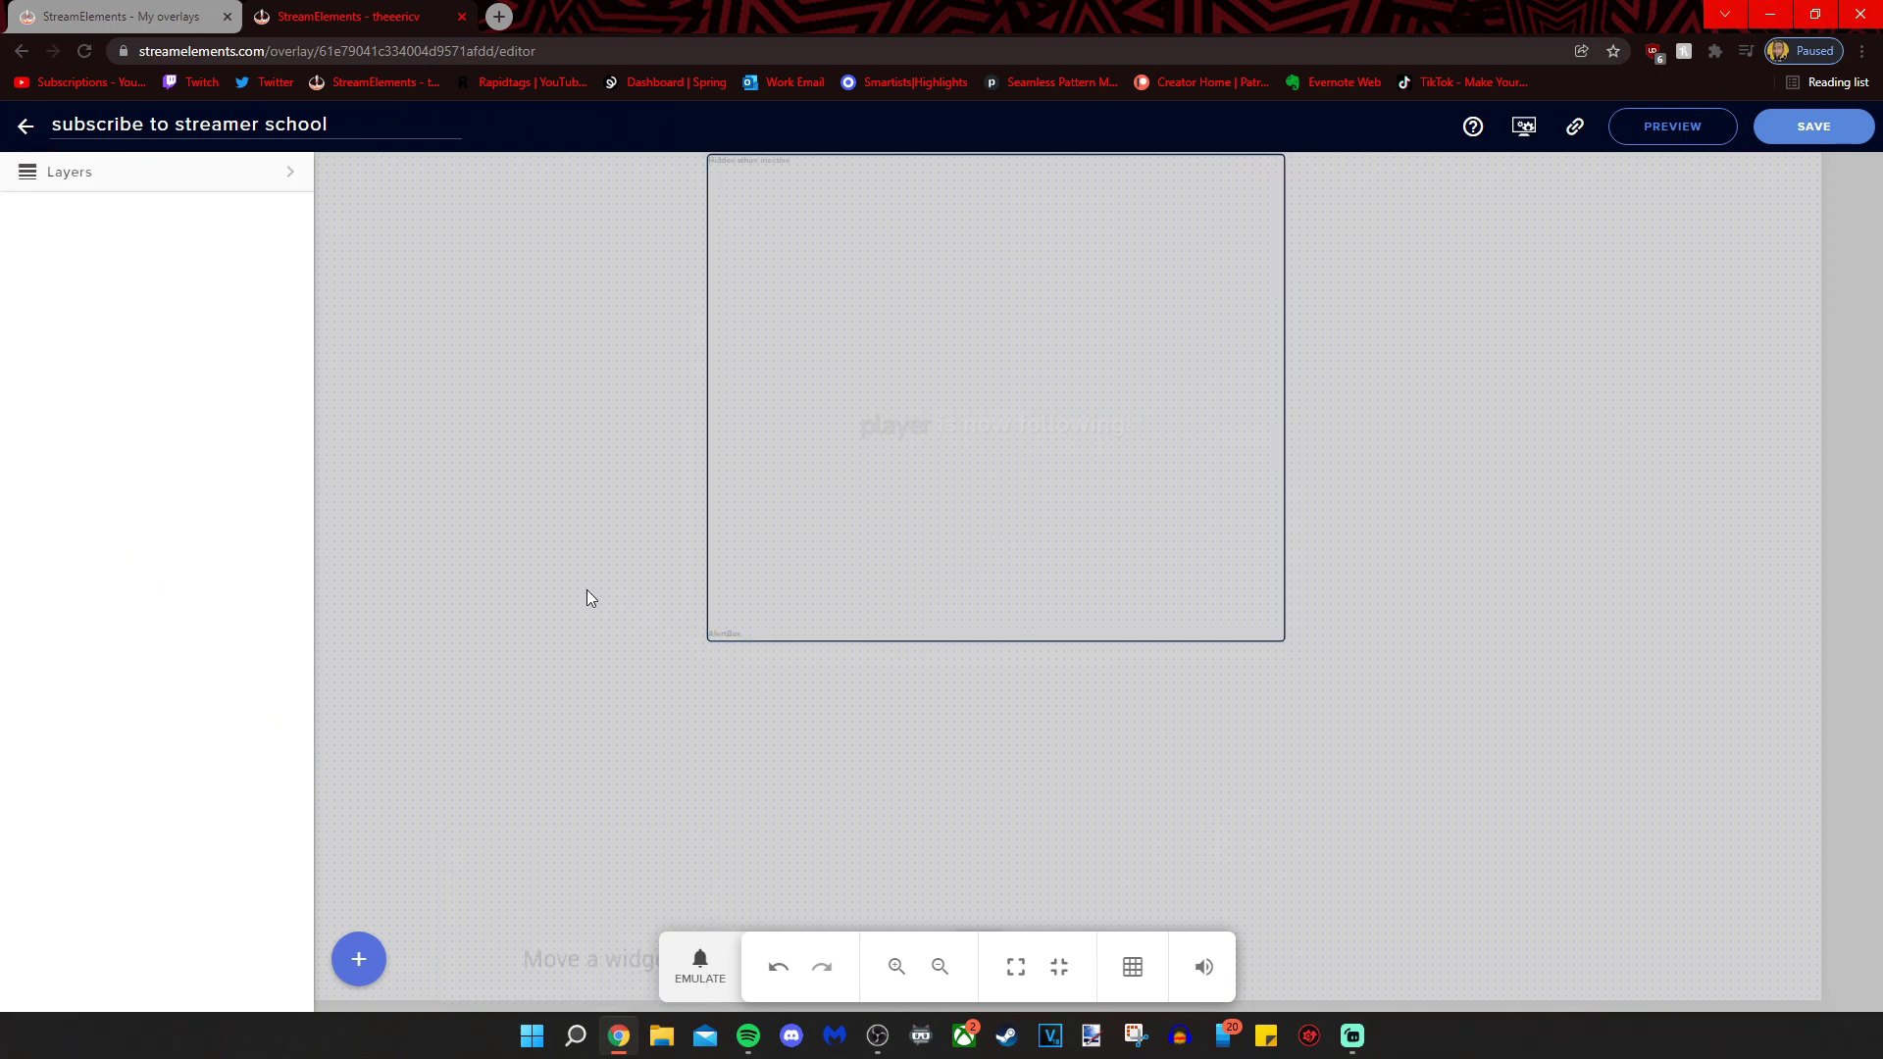
Add a 'Your stream's chat' widget from Stream Tools to the overlay
{"action": "left_click", "coordinate": [356, 969]}
{"action": "mouse_move", "coordinate": [370, 895]}
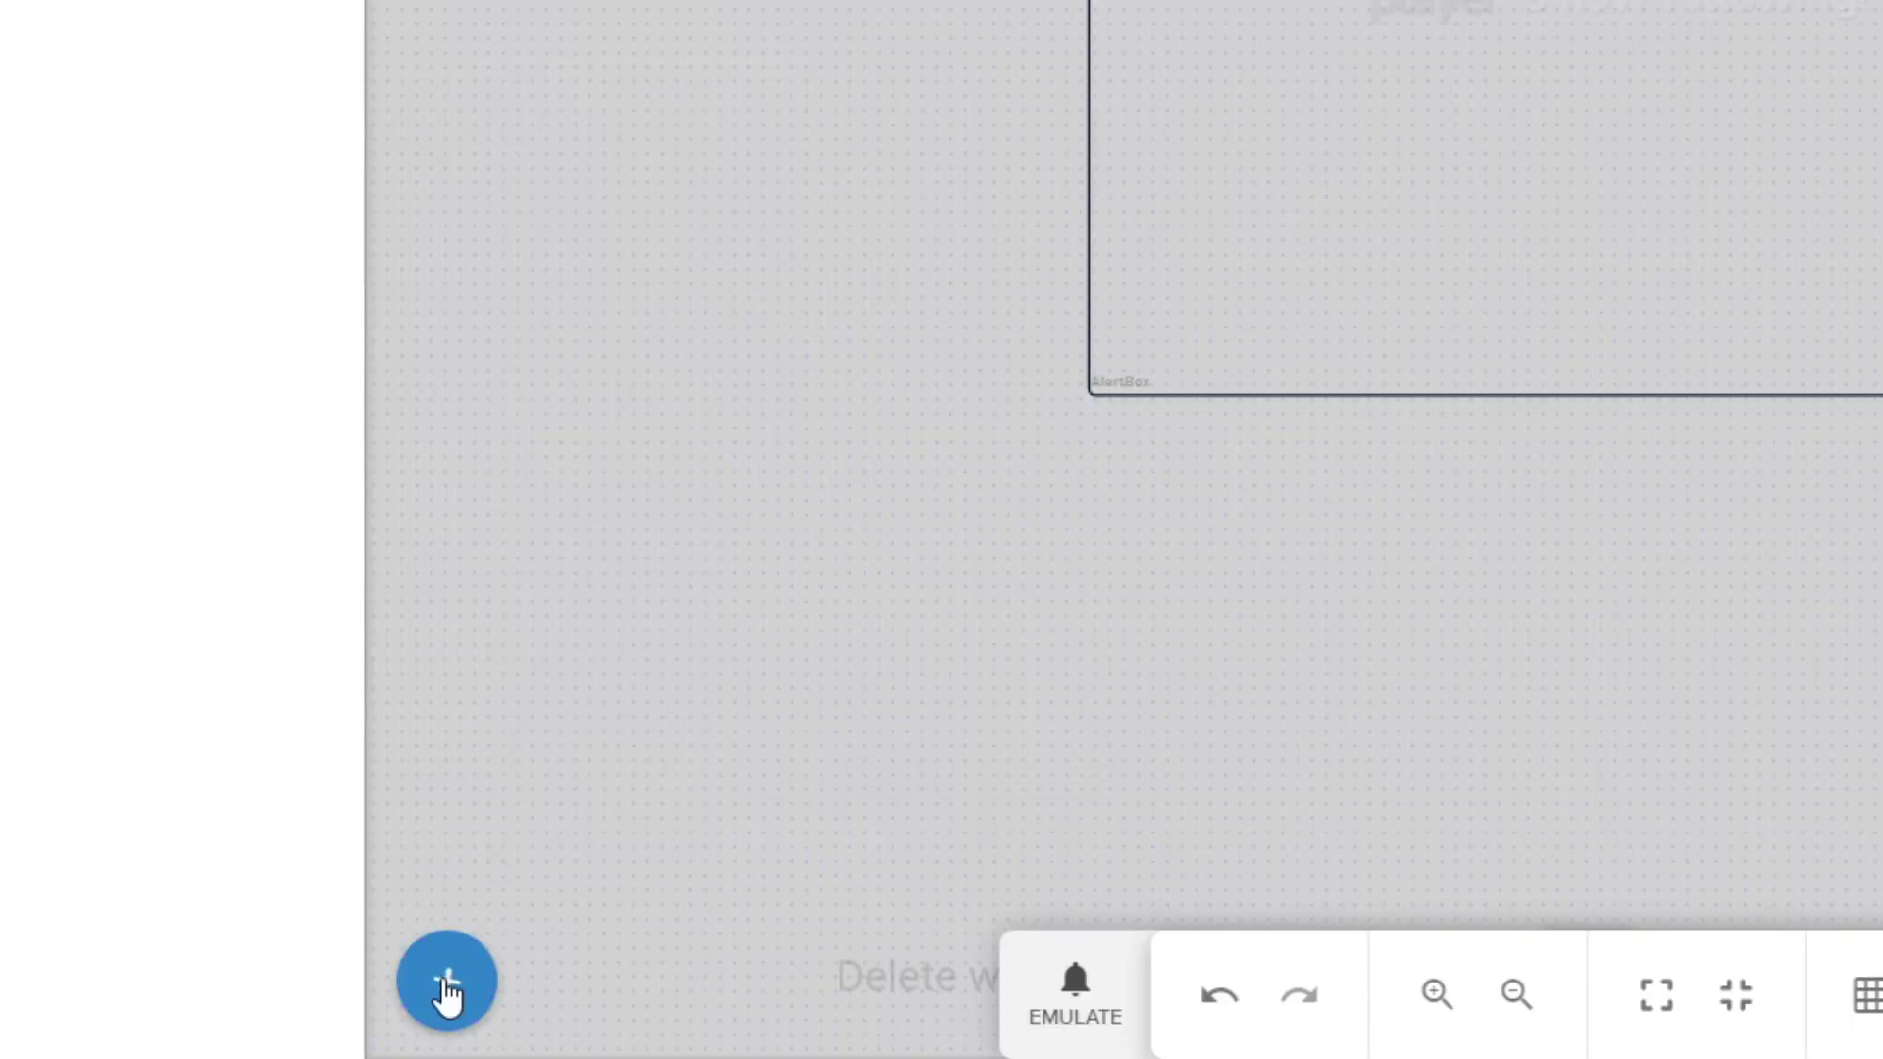
{"action": "left_click", "coordinate": [438, 998]}
{"action": "mouse_move", "coordinate": [538, 841]}
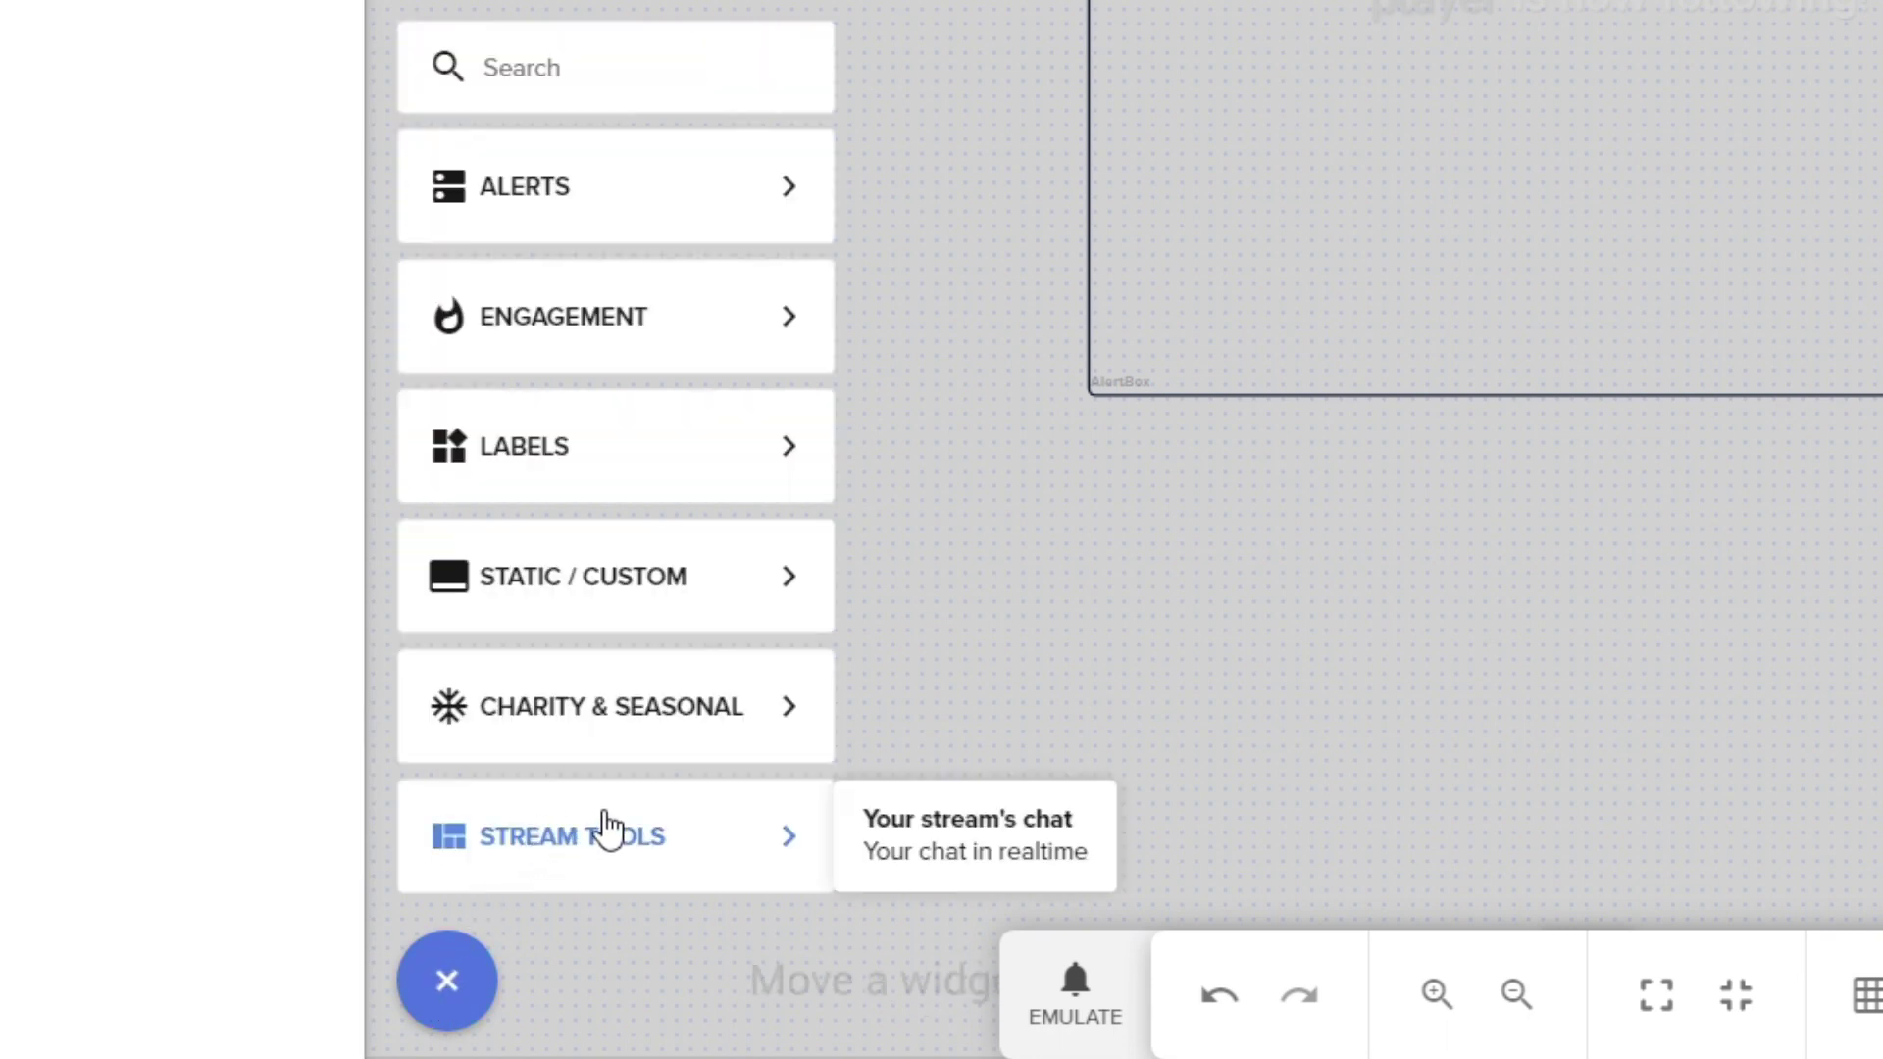
{"action": "left_click", "coordinate": [901, 853]}
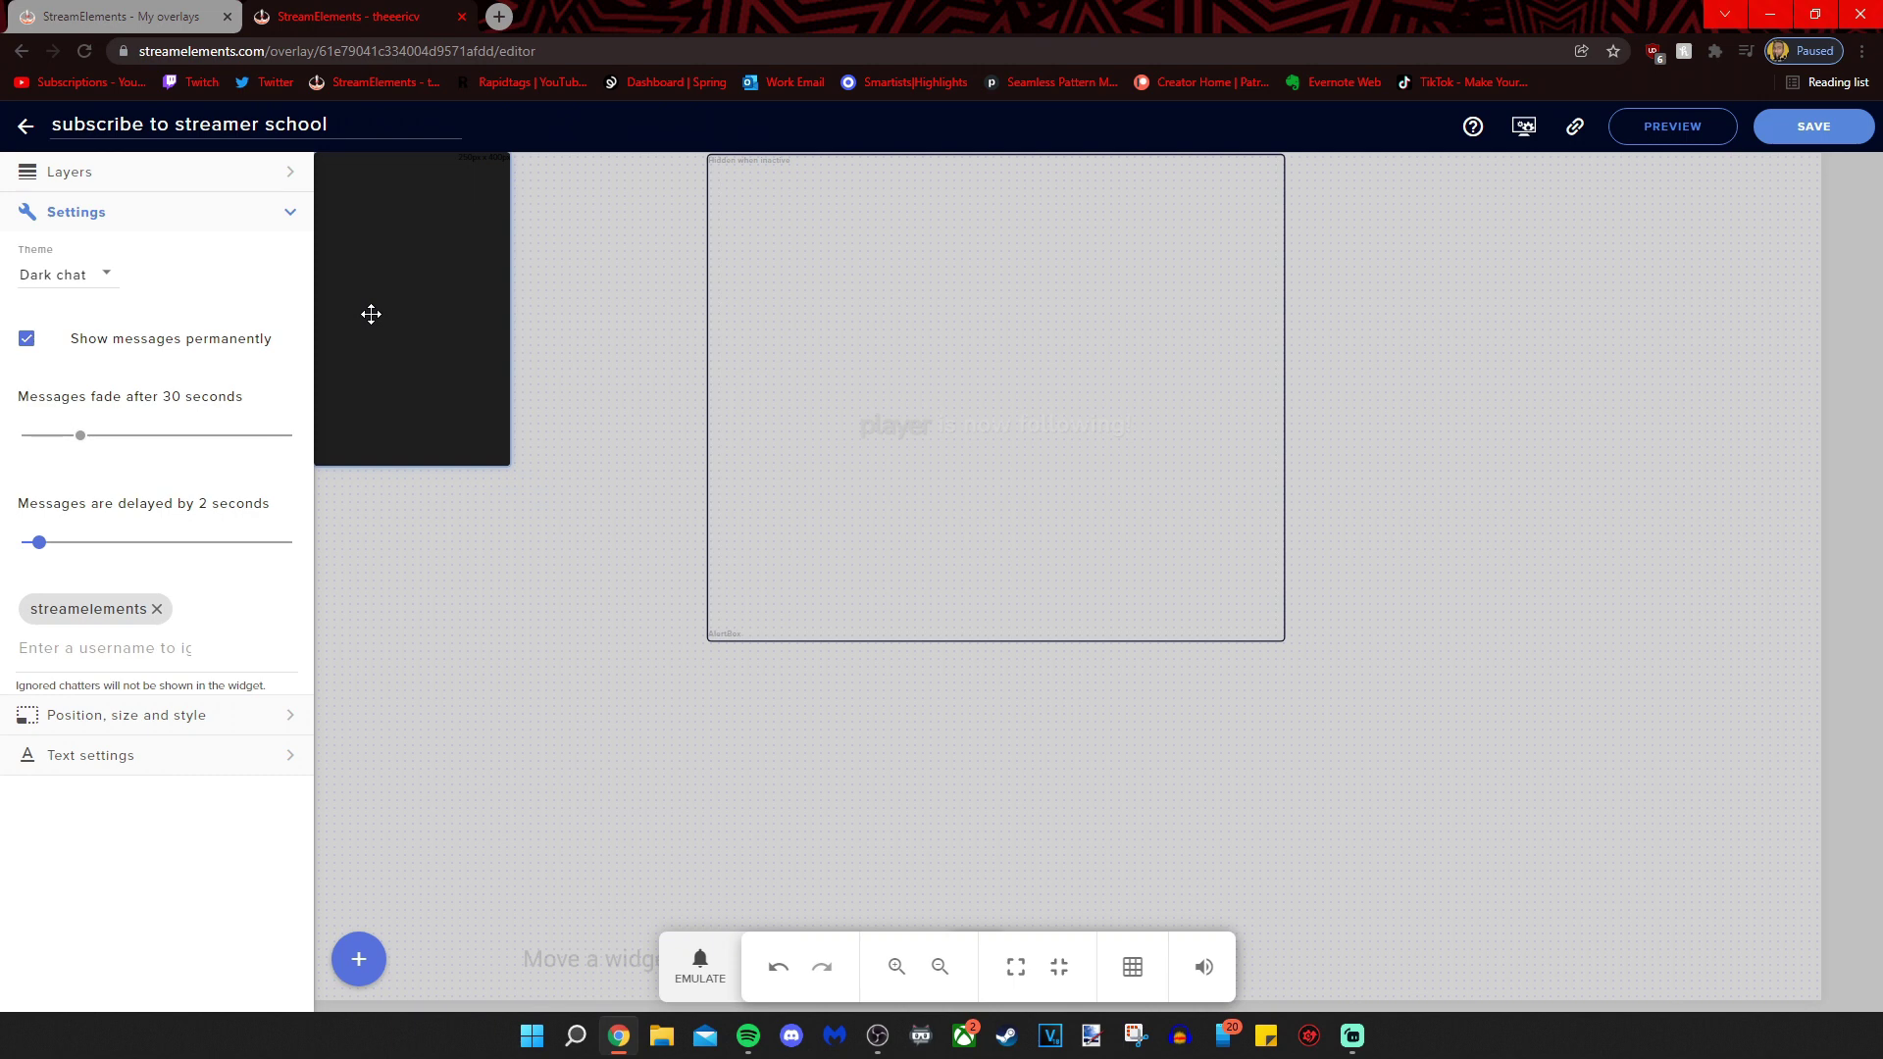
Drag the chat box to the canvas's lower right, enlarge it, and save the overlay
{"action": "left_click_drag", "start_coordinate": [371, 314], "coordinate": [1576, 701]}
{"action": "left_click_drag", "start_coordinate": [1676, 820], "coordinate": [1768, 903]}
{"action": "mouse_move", "coordinate": [1647, 760]}
{"action": "left_mouse_down"}
{"action": "mouse_move", "coordinate": [1668, 811]}
{"action": "mouse_move", "coordinate": [1660, 788]}
{"action": "left_mouse_up"}
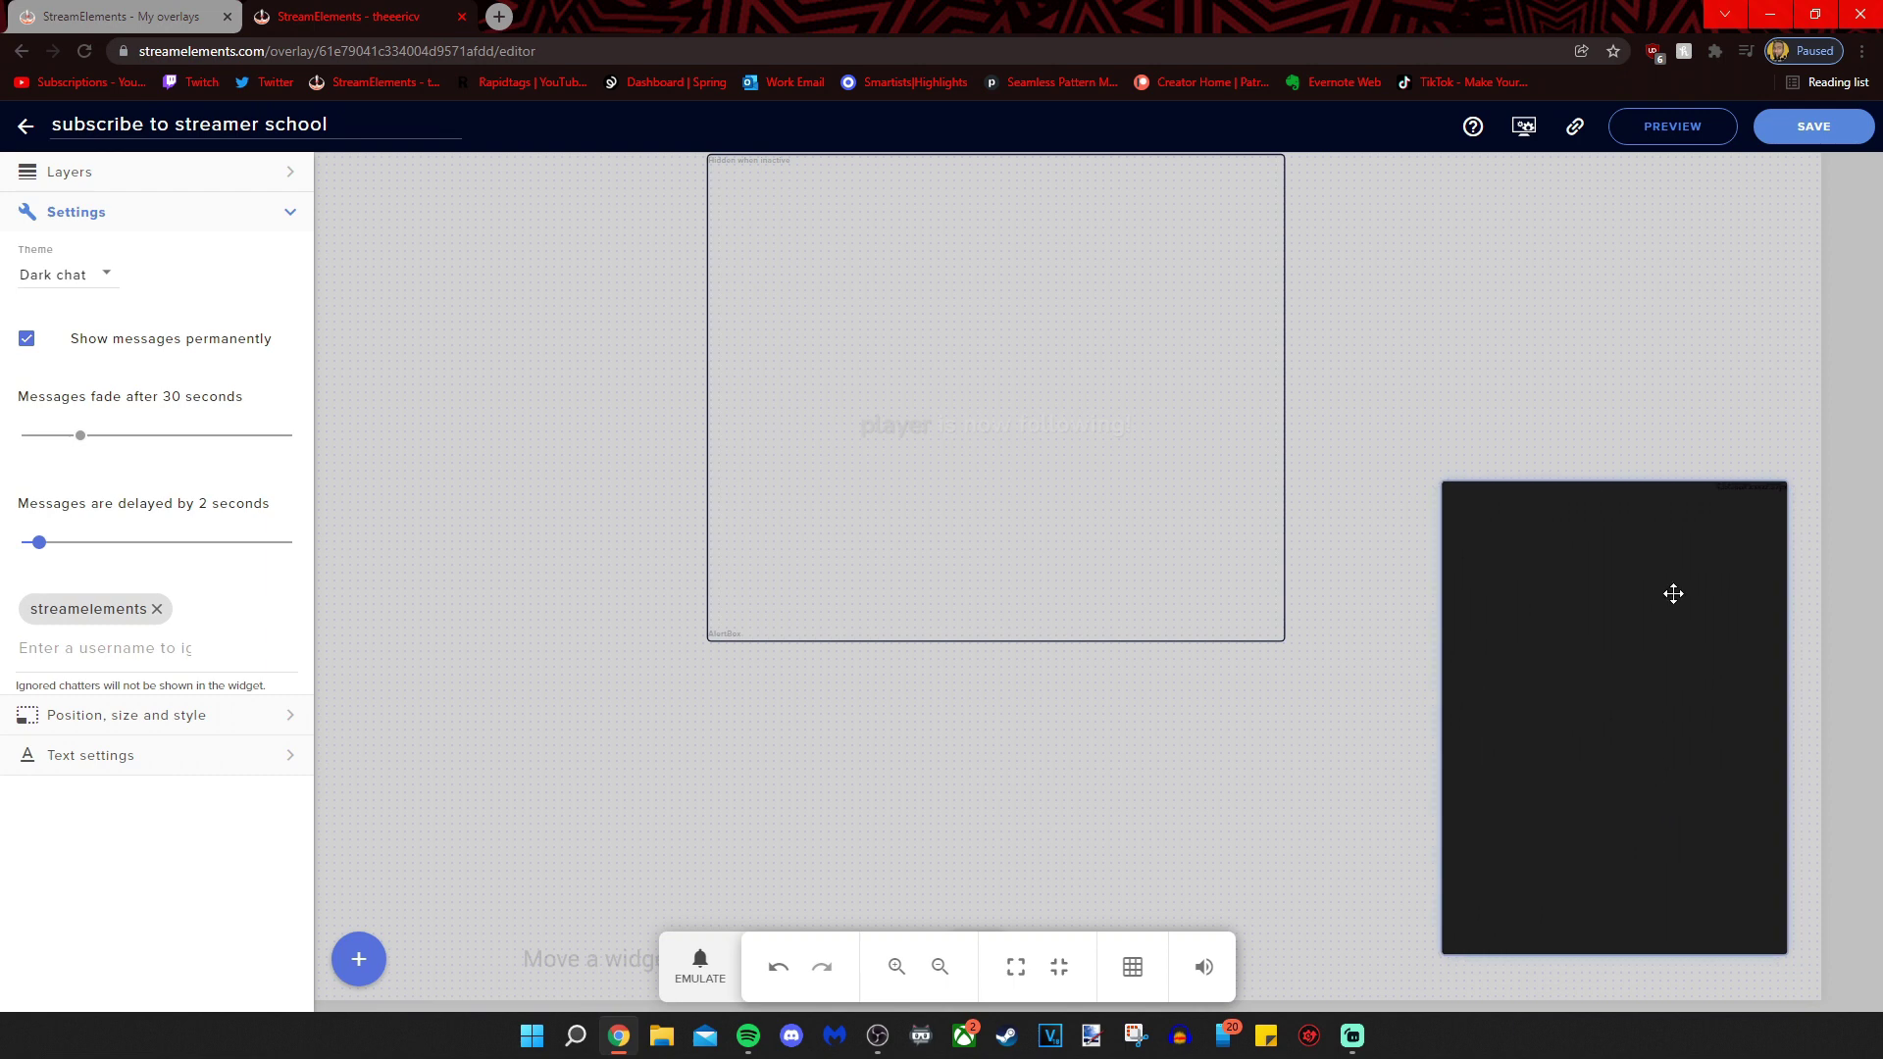
{"action": "left_click", "coordinate": [1817, 129]}
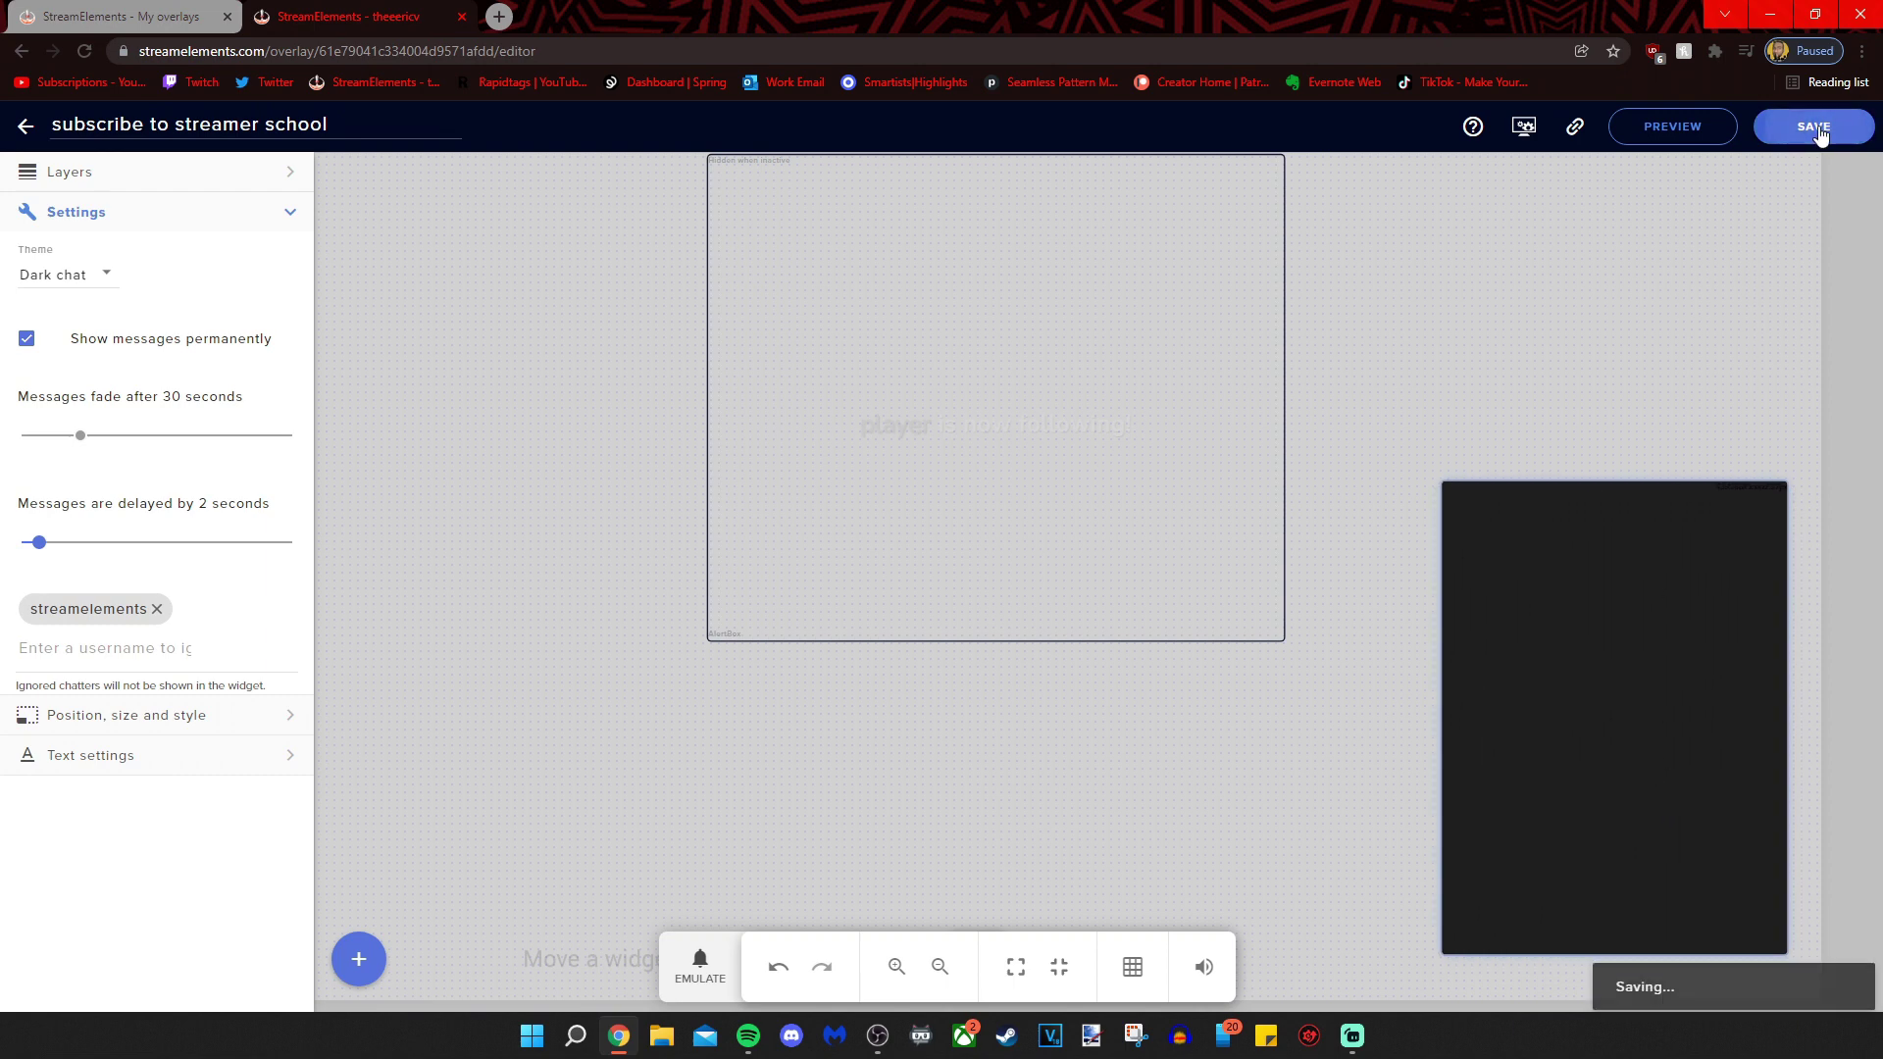
In OBS's Chat dock, send 'buy streamer school merch @ theestore.org' to stream chat
{"action": "left_click", "coordinate": [886, 1035]}
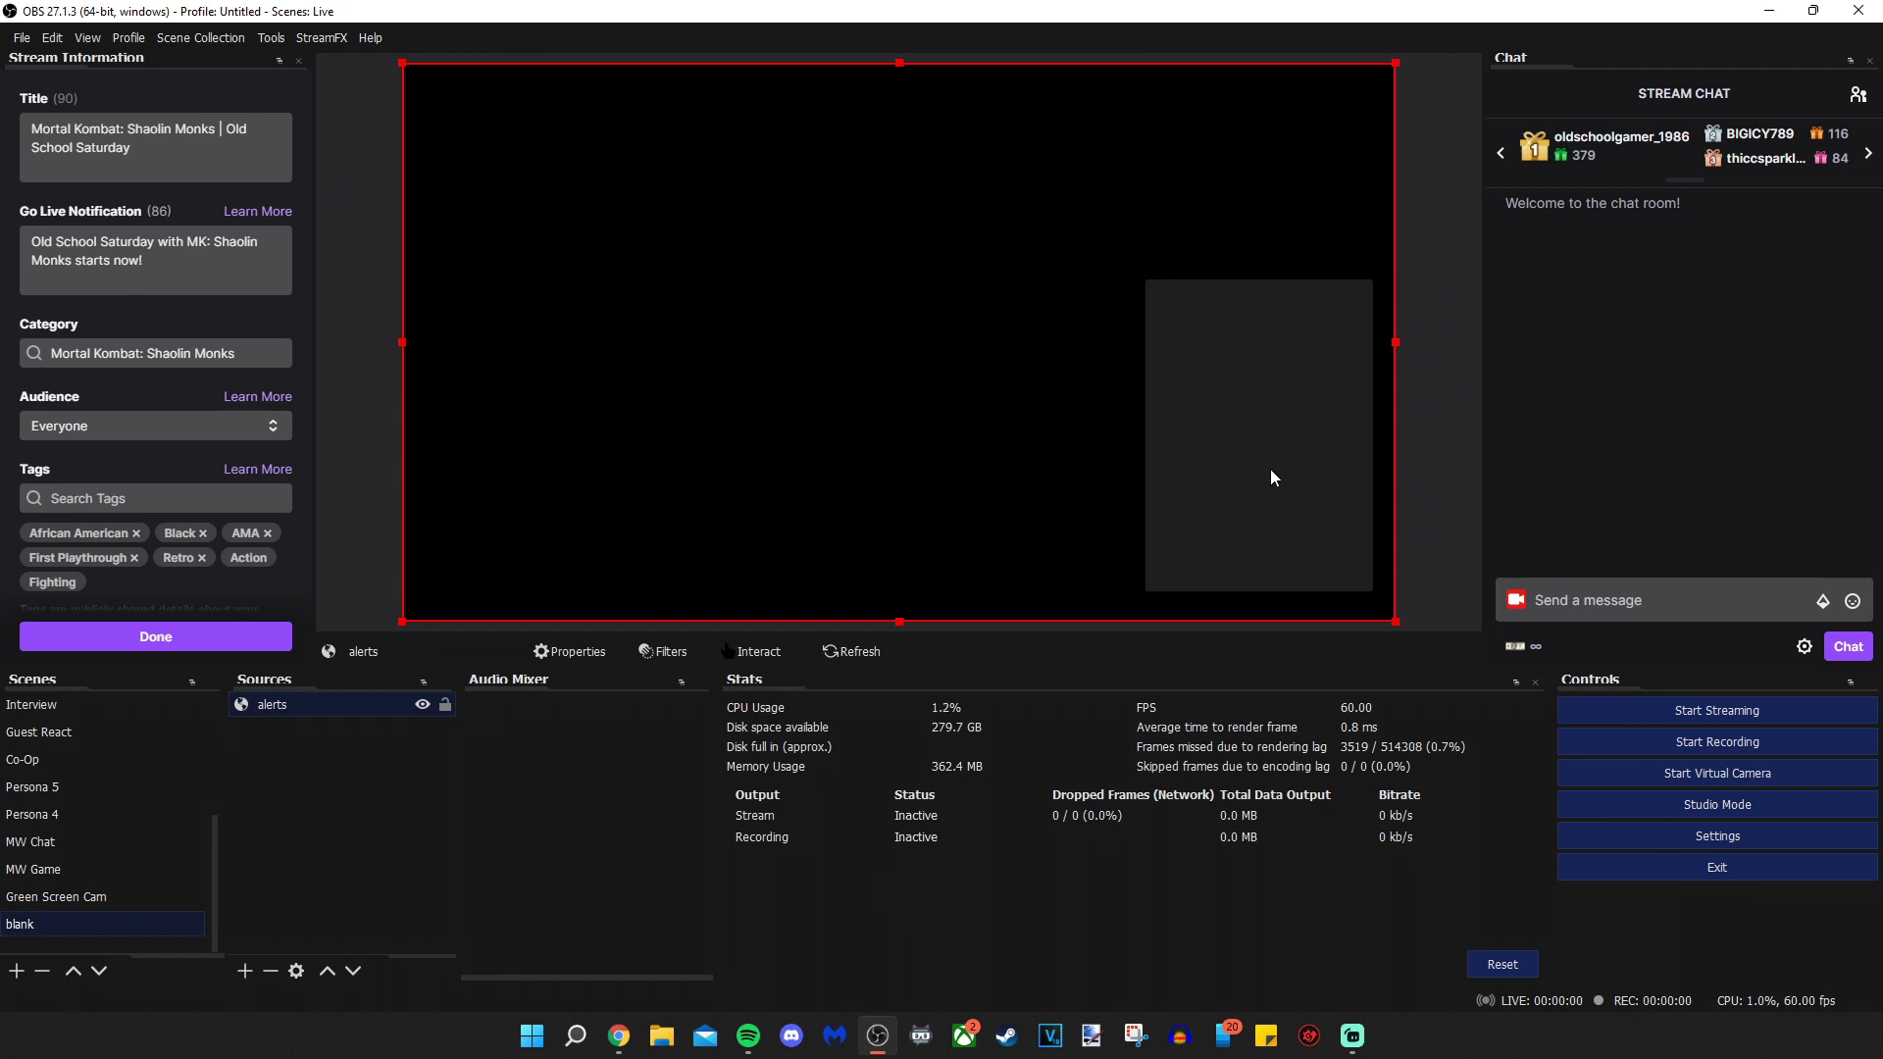
{"action": "left_click", "coordinate": [1579, 600]}
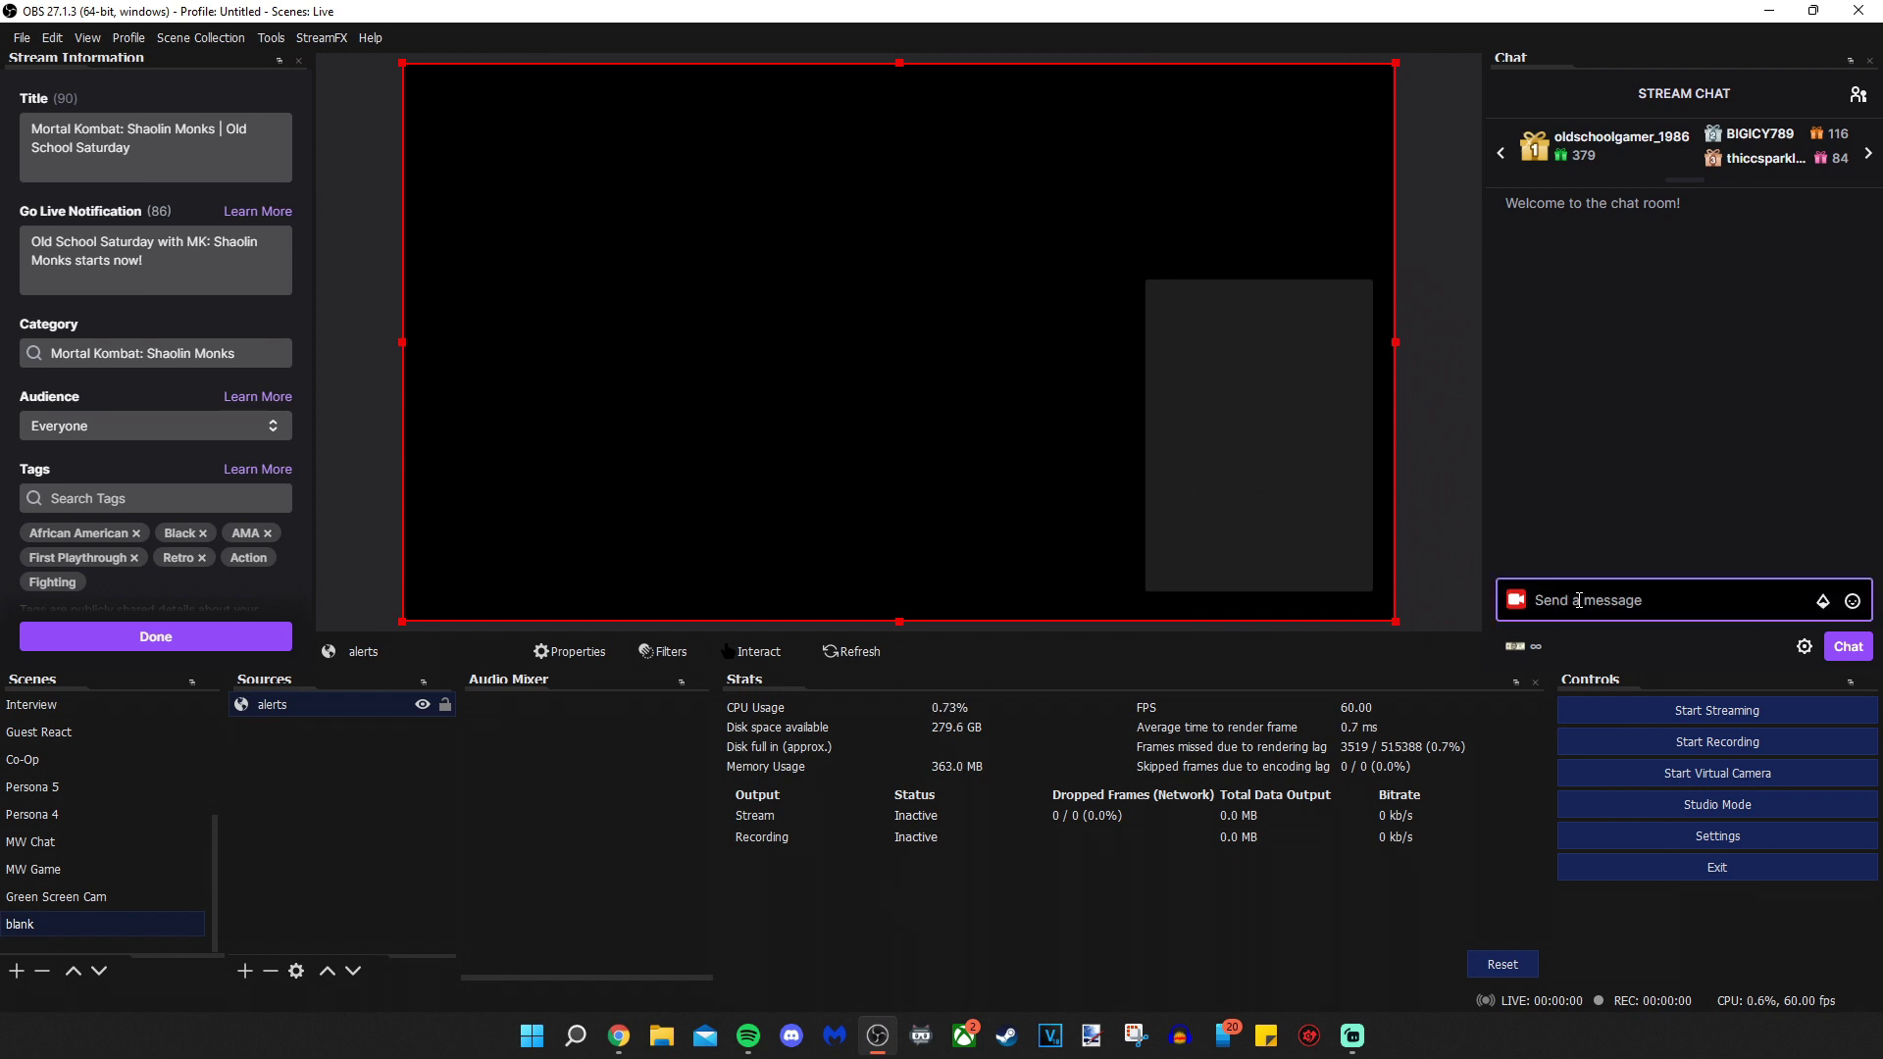
{"action": "type", "text": "bu"}
{"action": "type", "text": "y "}
{"action": "type", "text": "streamer s"}
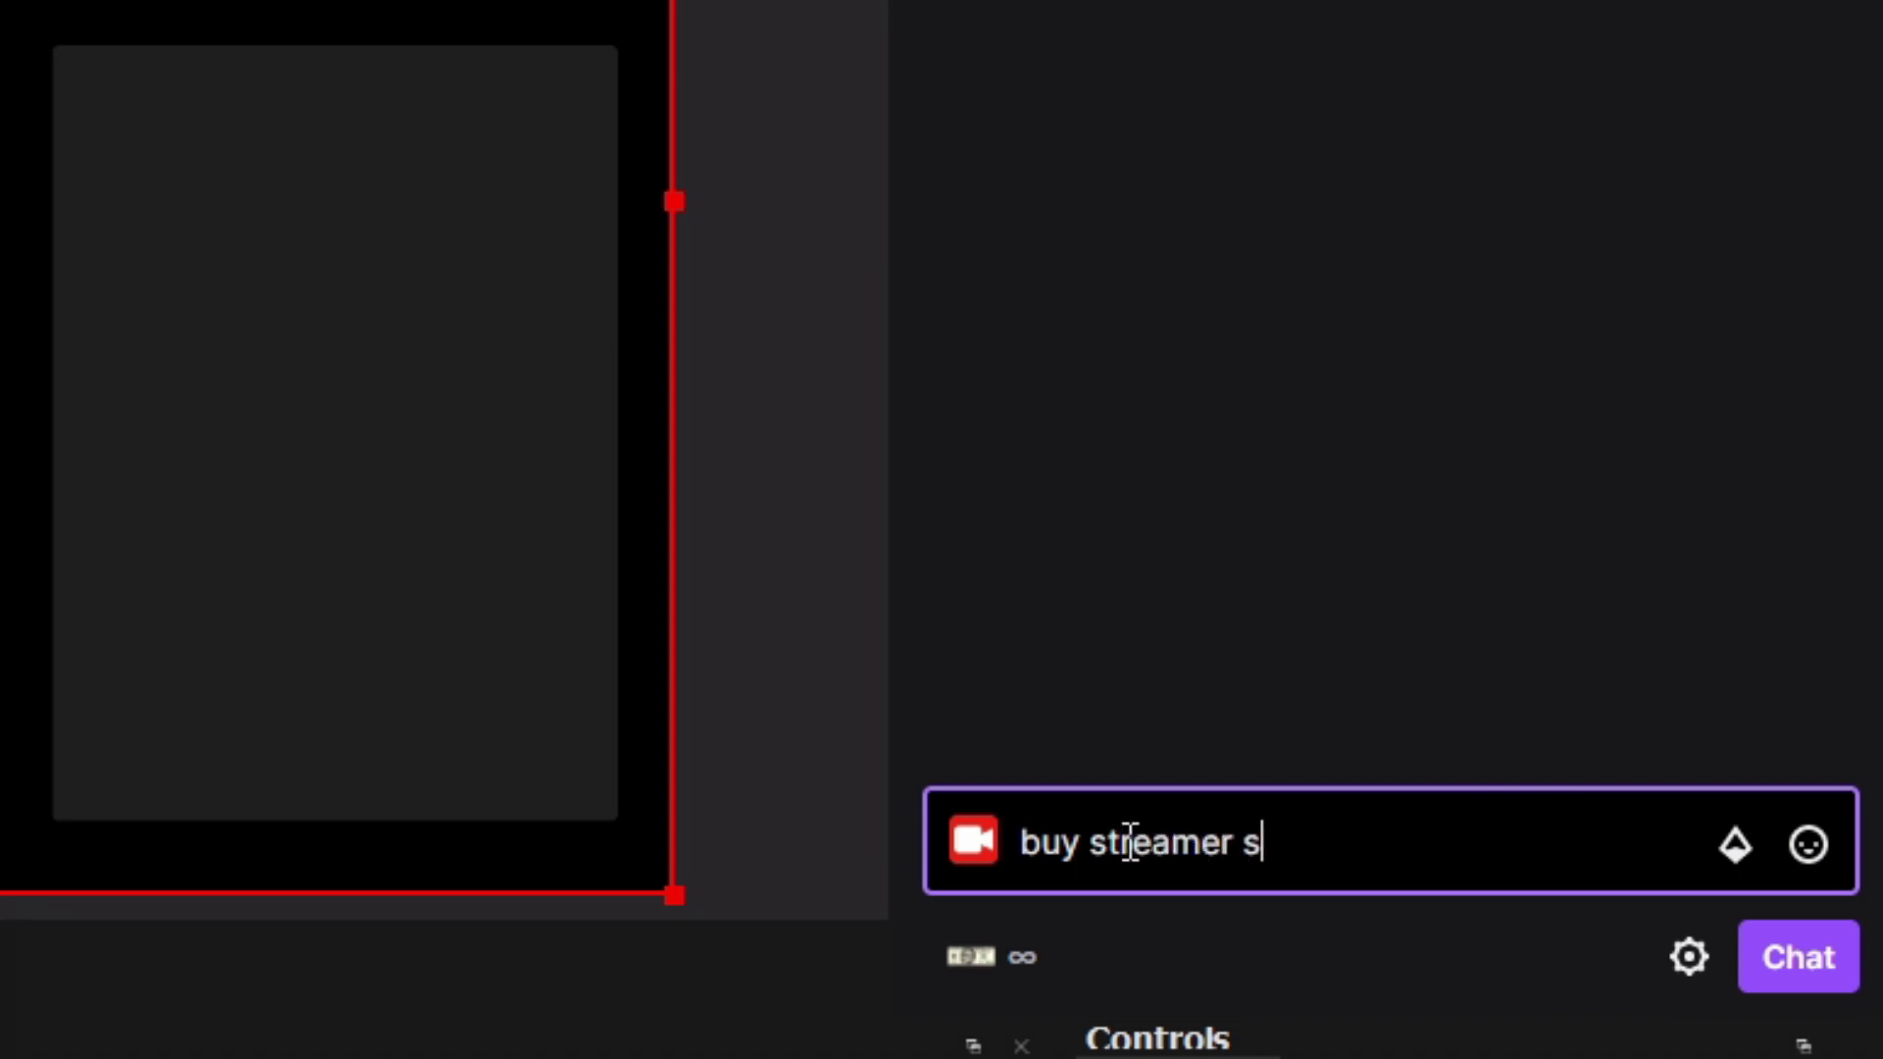
{"action": "type", "text": "chool merch "}
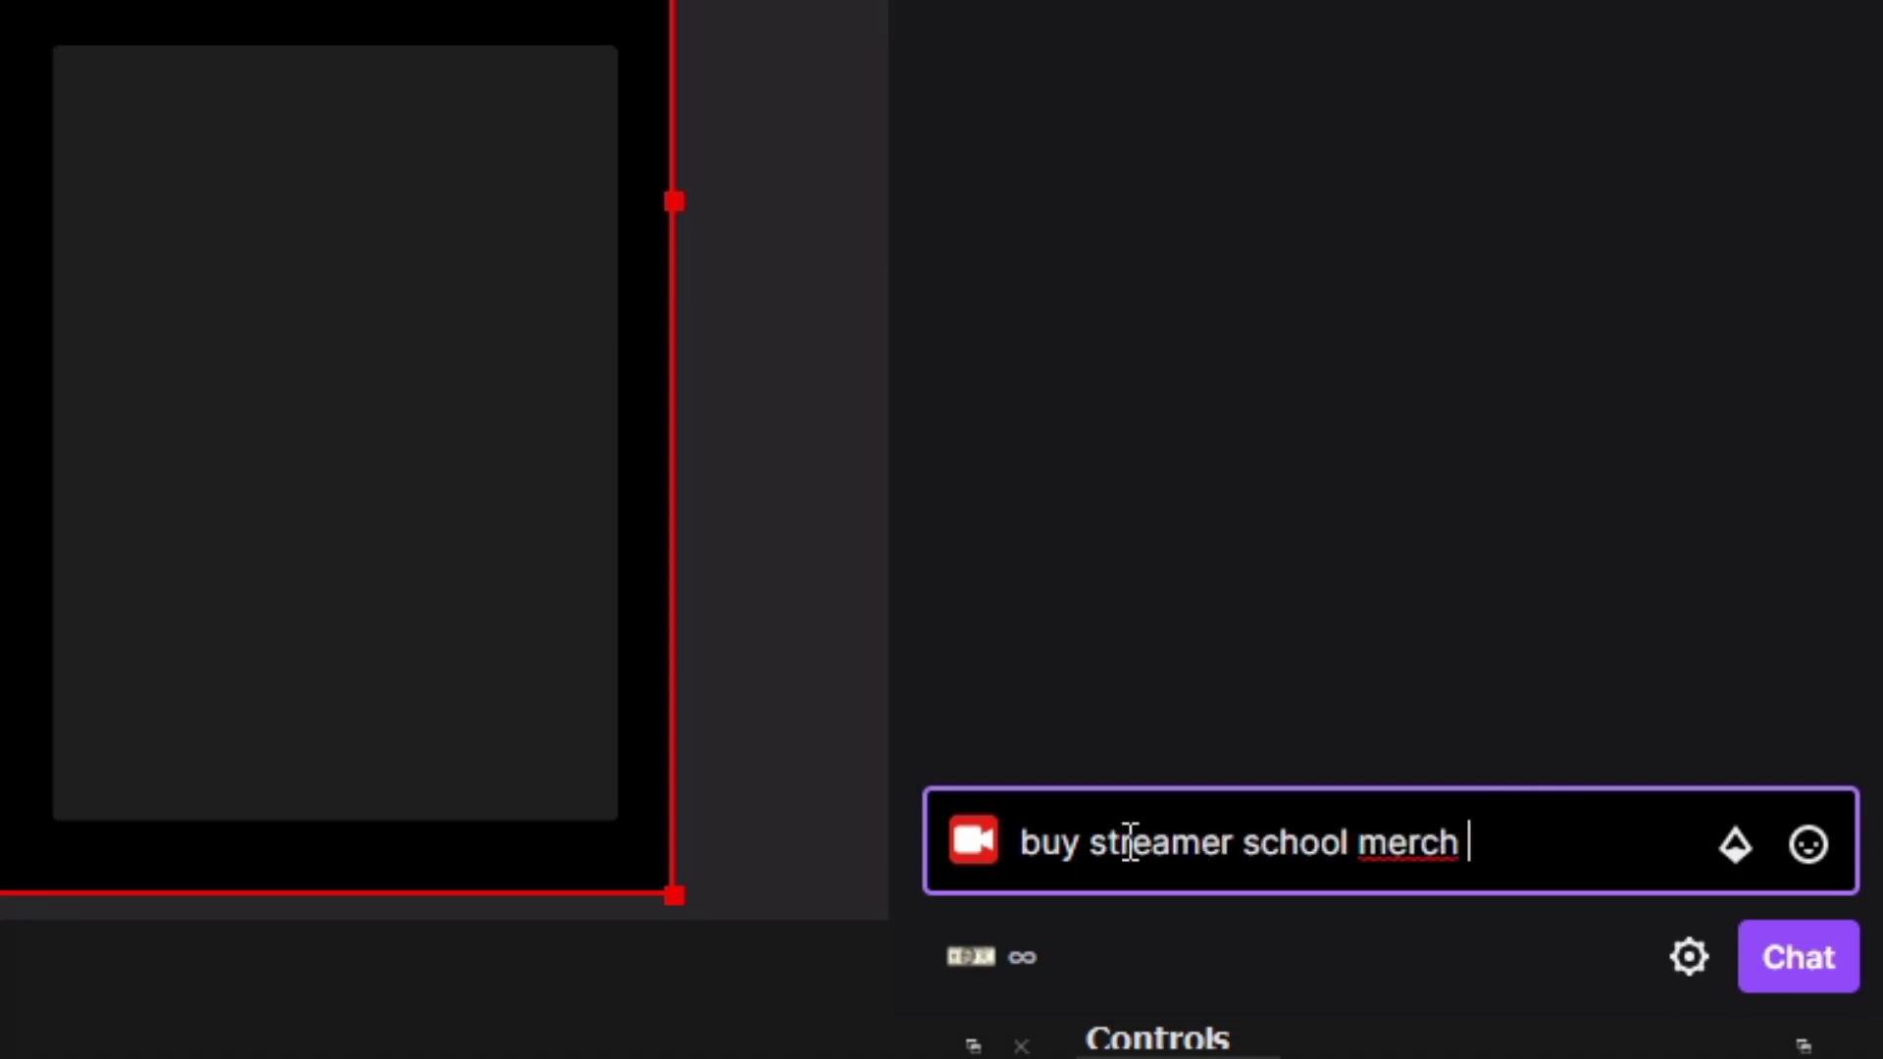
{"action": "type", "text": "@ theestor"}
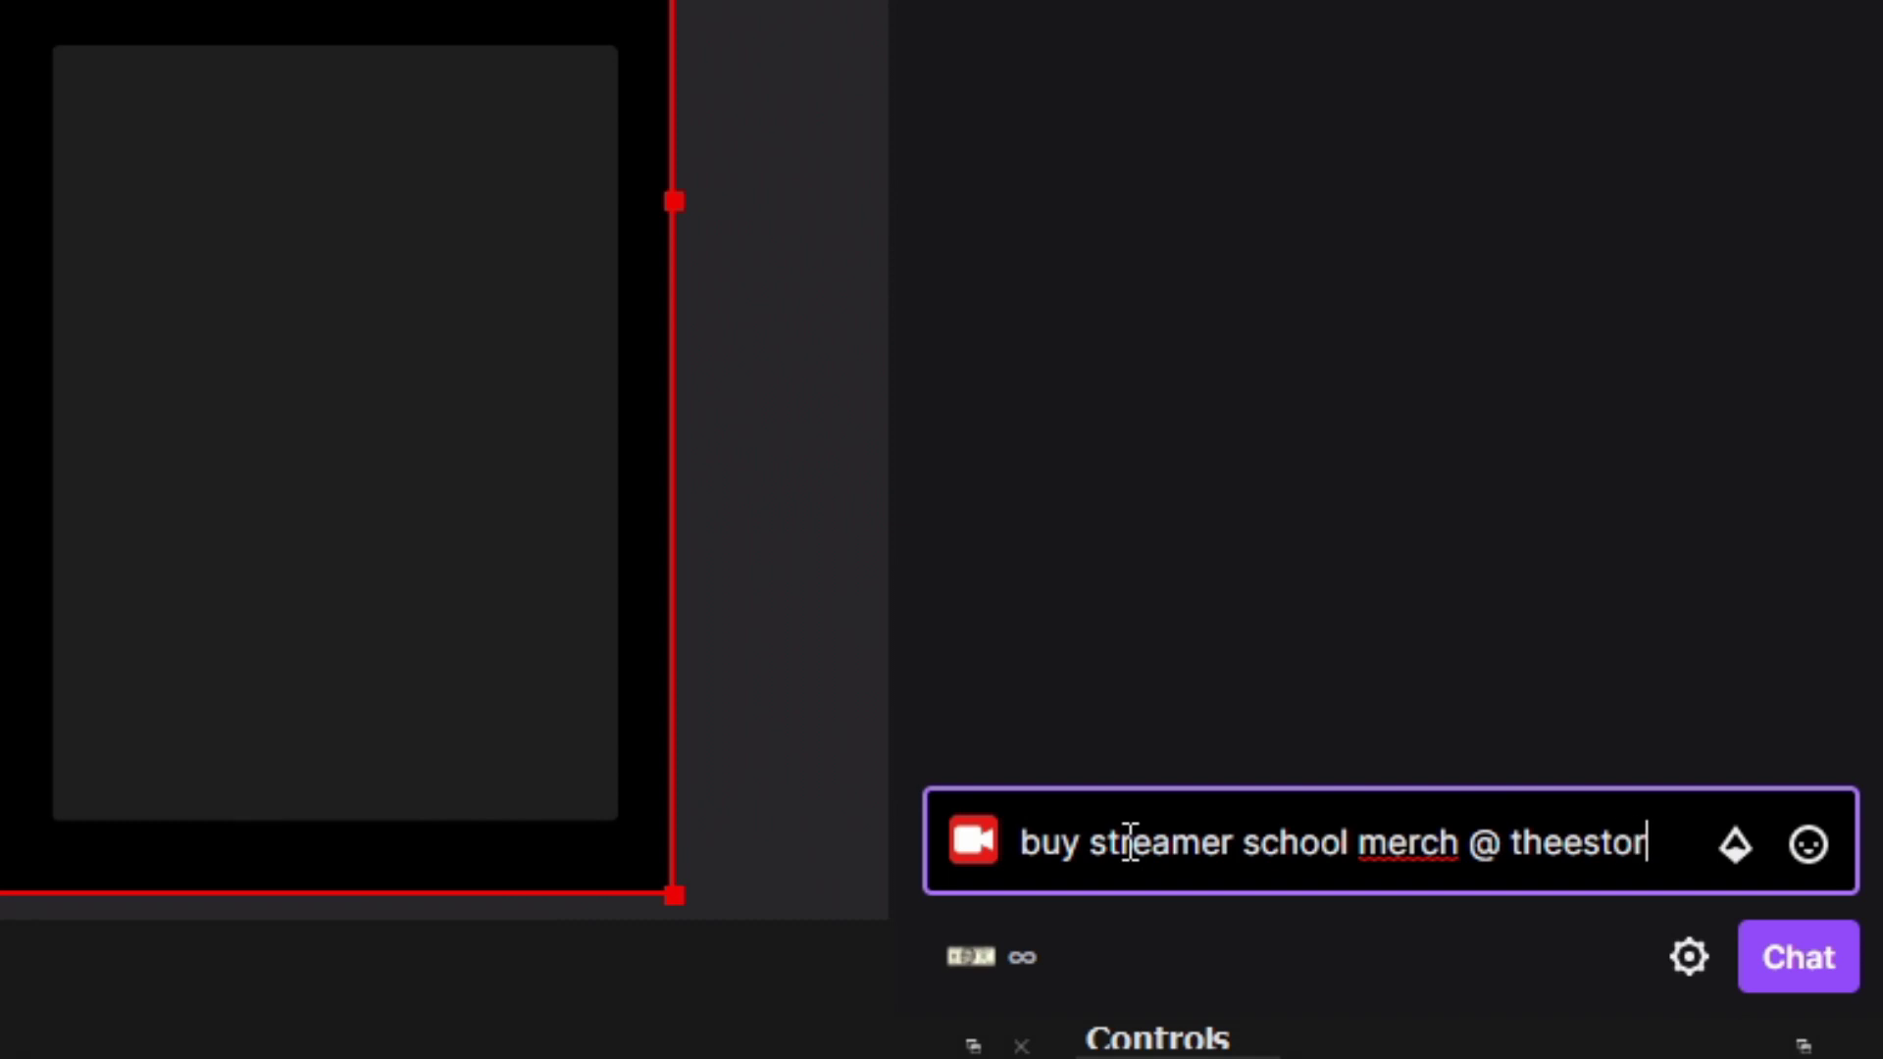
{"action": "type", "text": "e.org"}
{"action": "key", "text": "Return"}
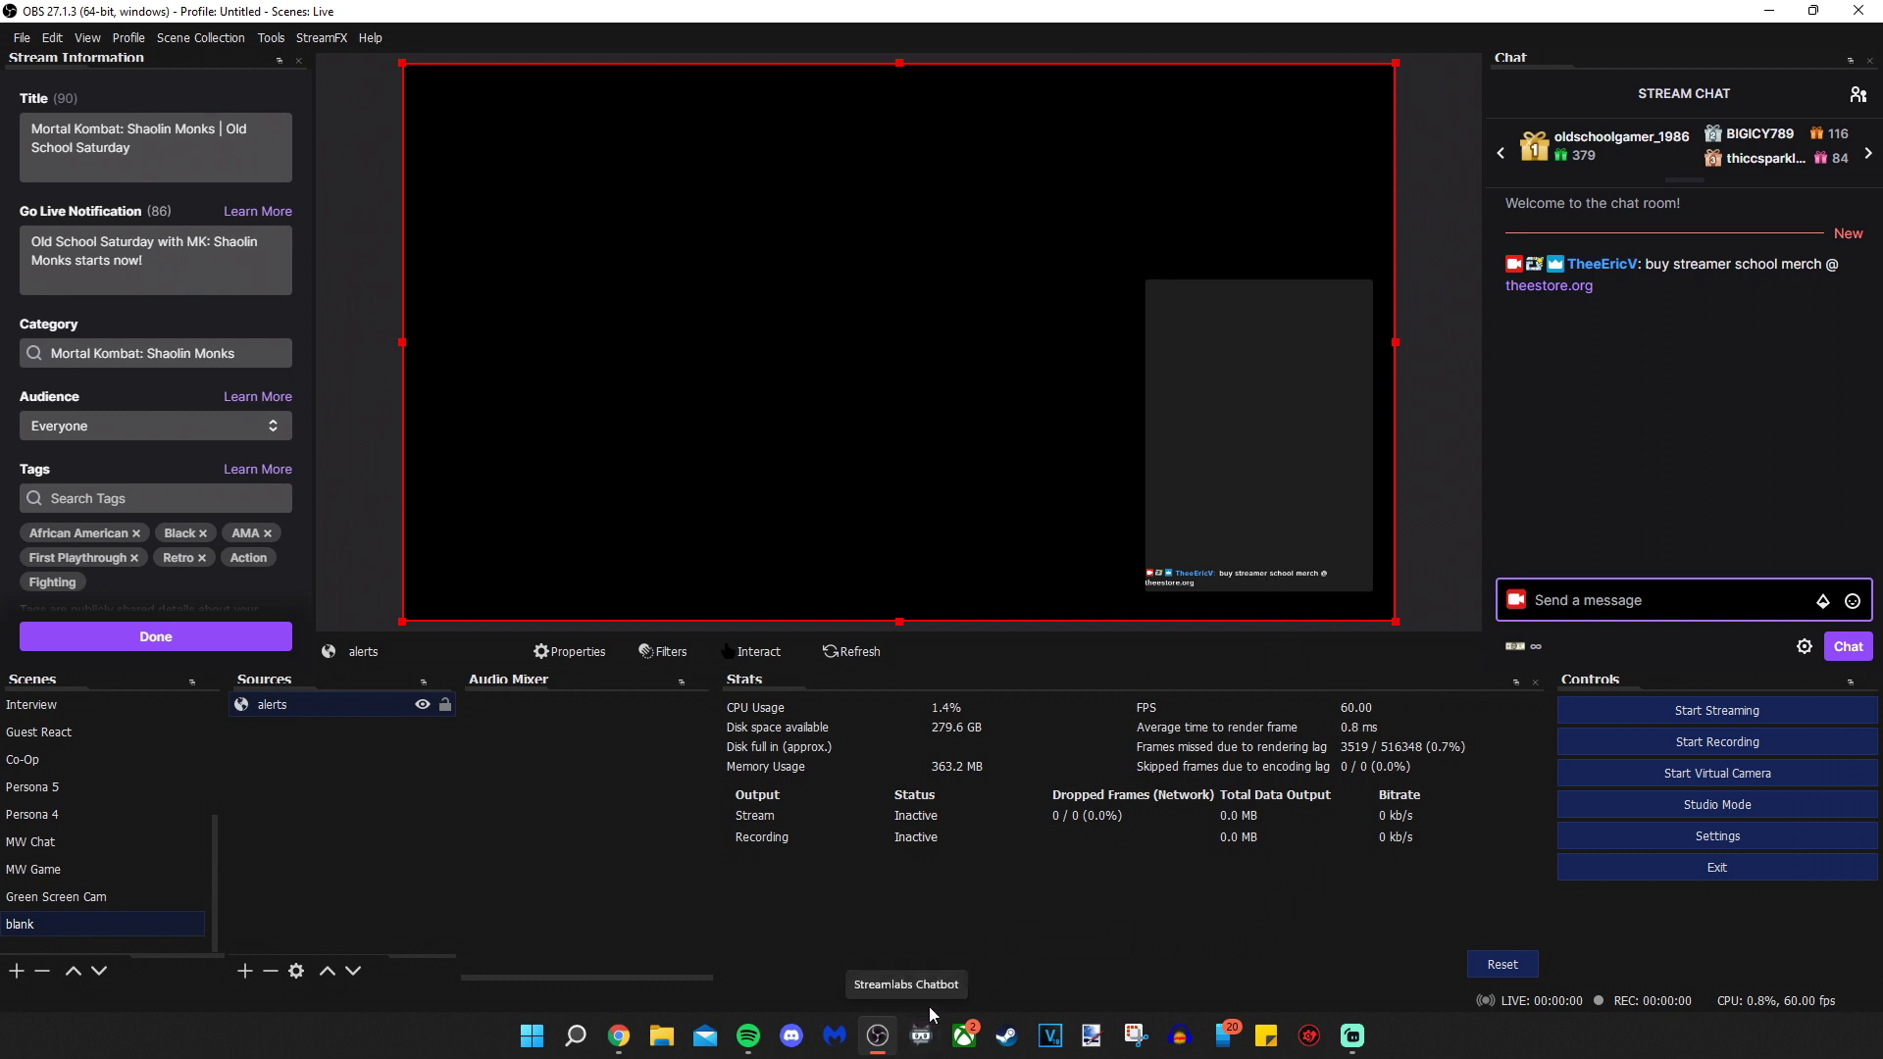
Move the chat widget to the left side of the canvas, save, and view it in OBS
{"action": "mouse_move", "coordinate": [622, 1043]}
{"action": "left_click", "coordinate": [675, 926]}
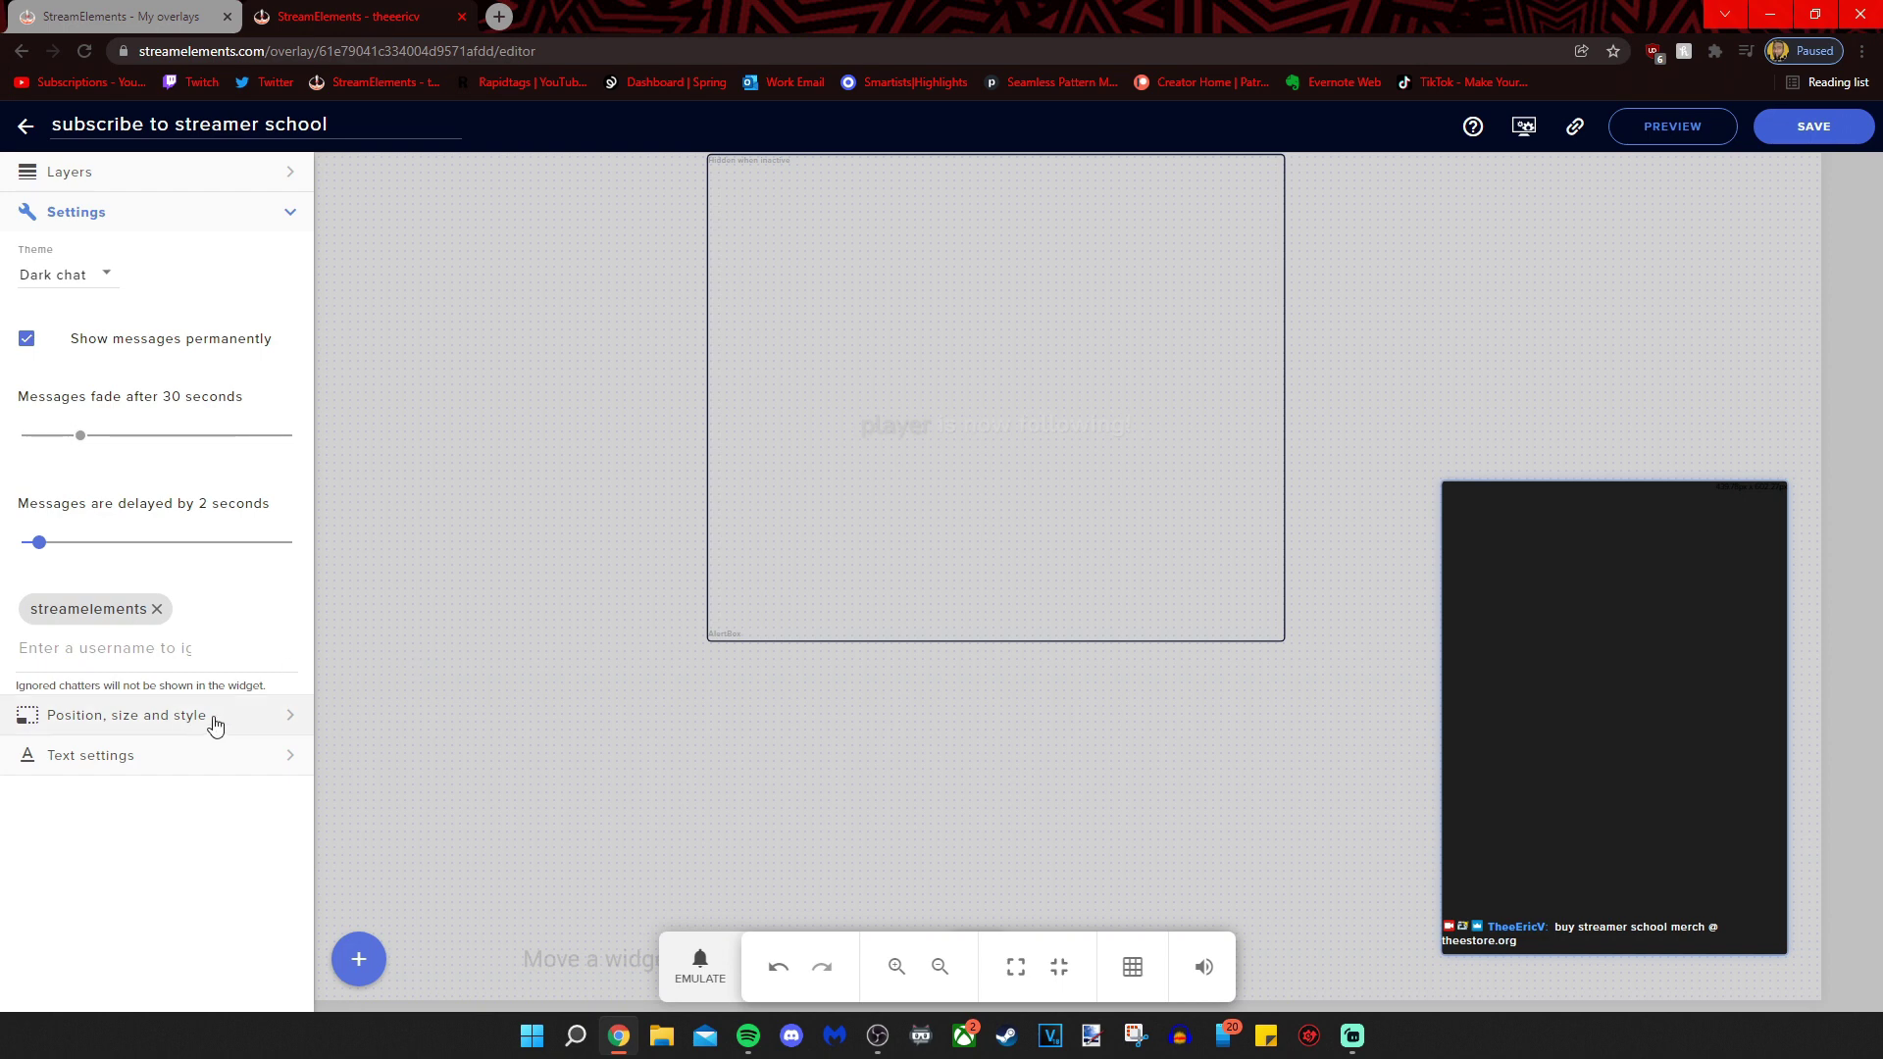
{"action": "left_click", "coordinate": [231, 755]}
{"action": "scroll", "coordinate": [231, 757], "scroll_direction": "down", "scroll_amount": 1}
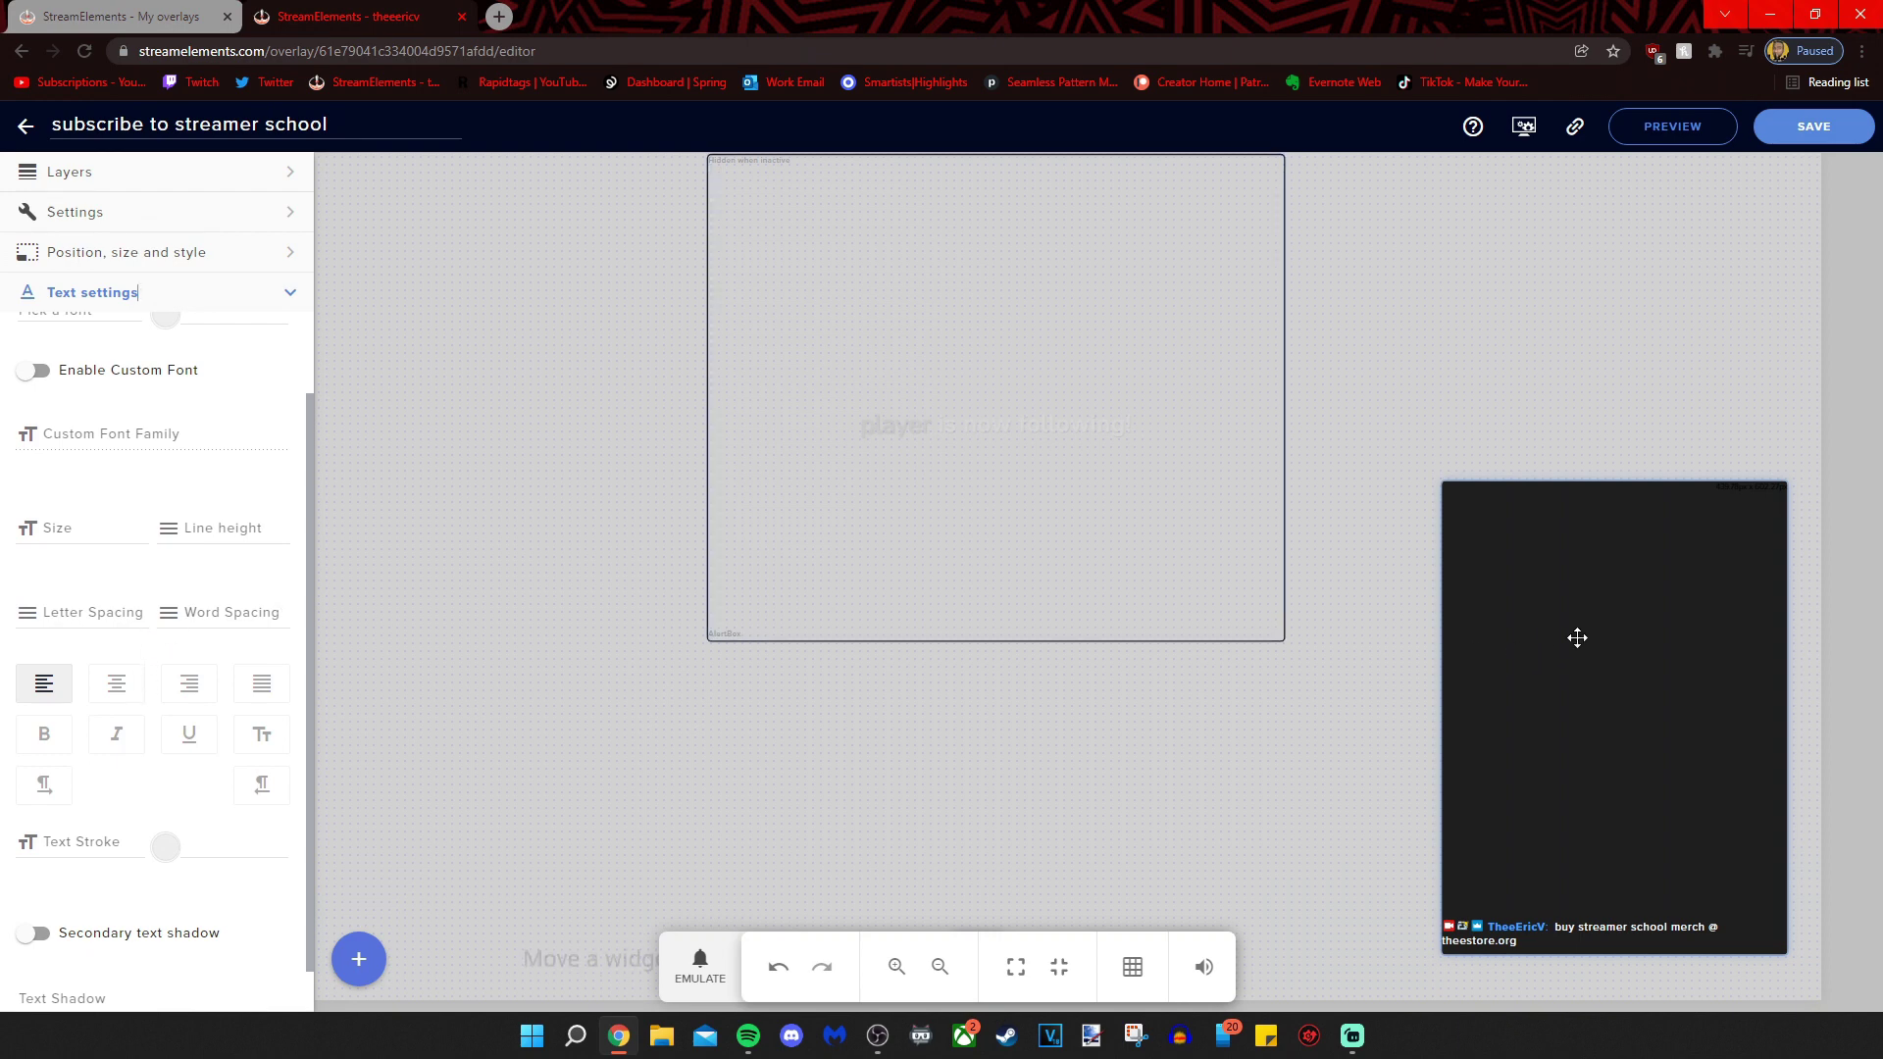
{"action": "left_click_drag", "start_coordinate": [1577, 634], "coordinate": [462, 588]}
{"action": "left_click", "coordinate": [1803, 137]}
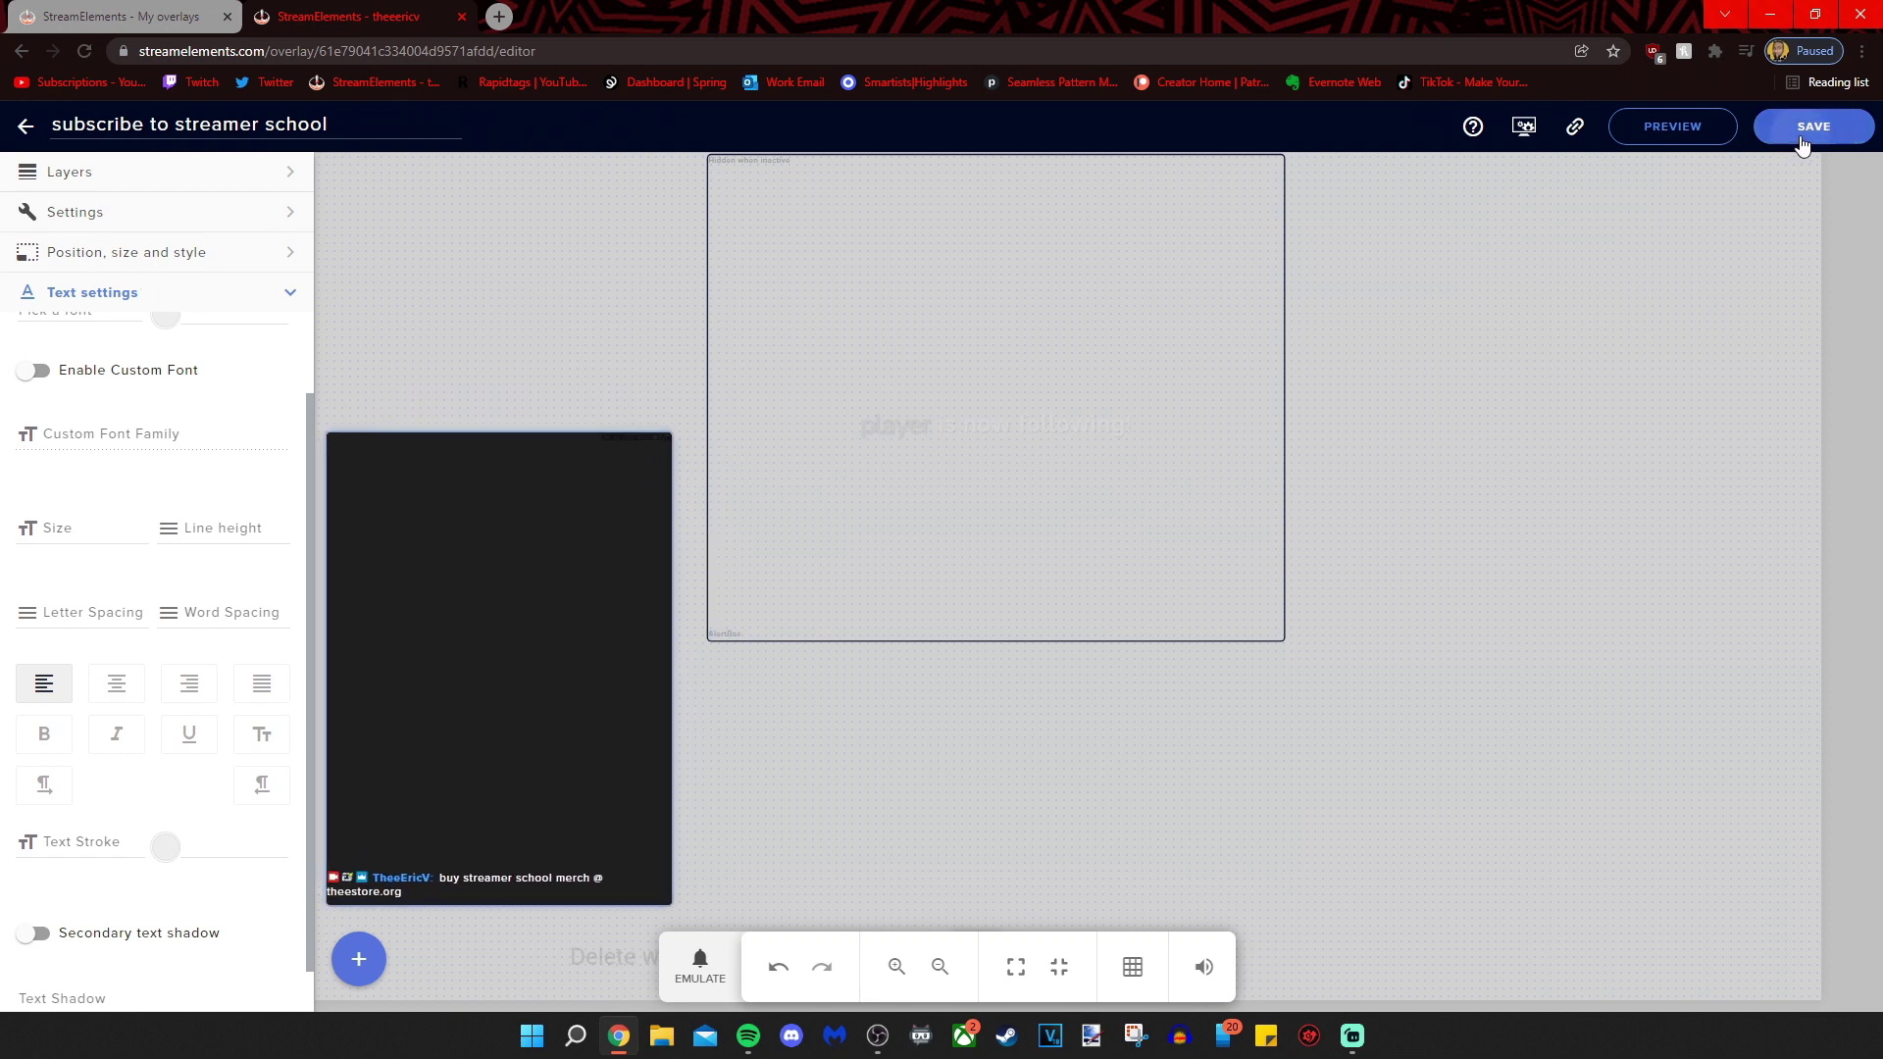
{"action": "left_click", "coordinate": [878, 1038]}
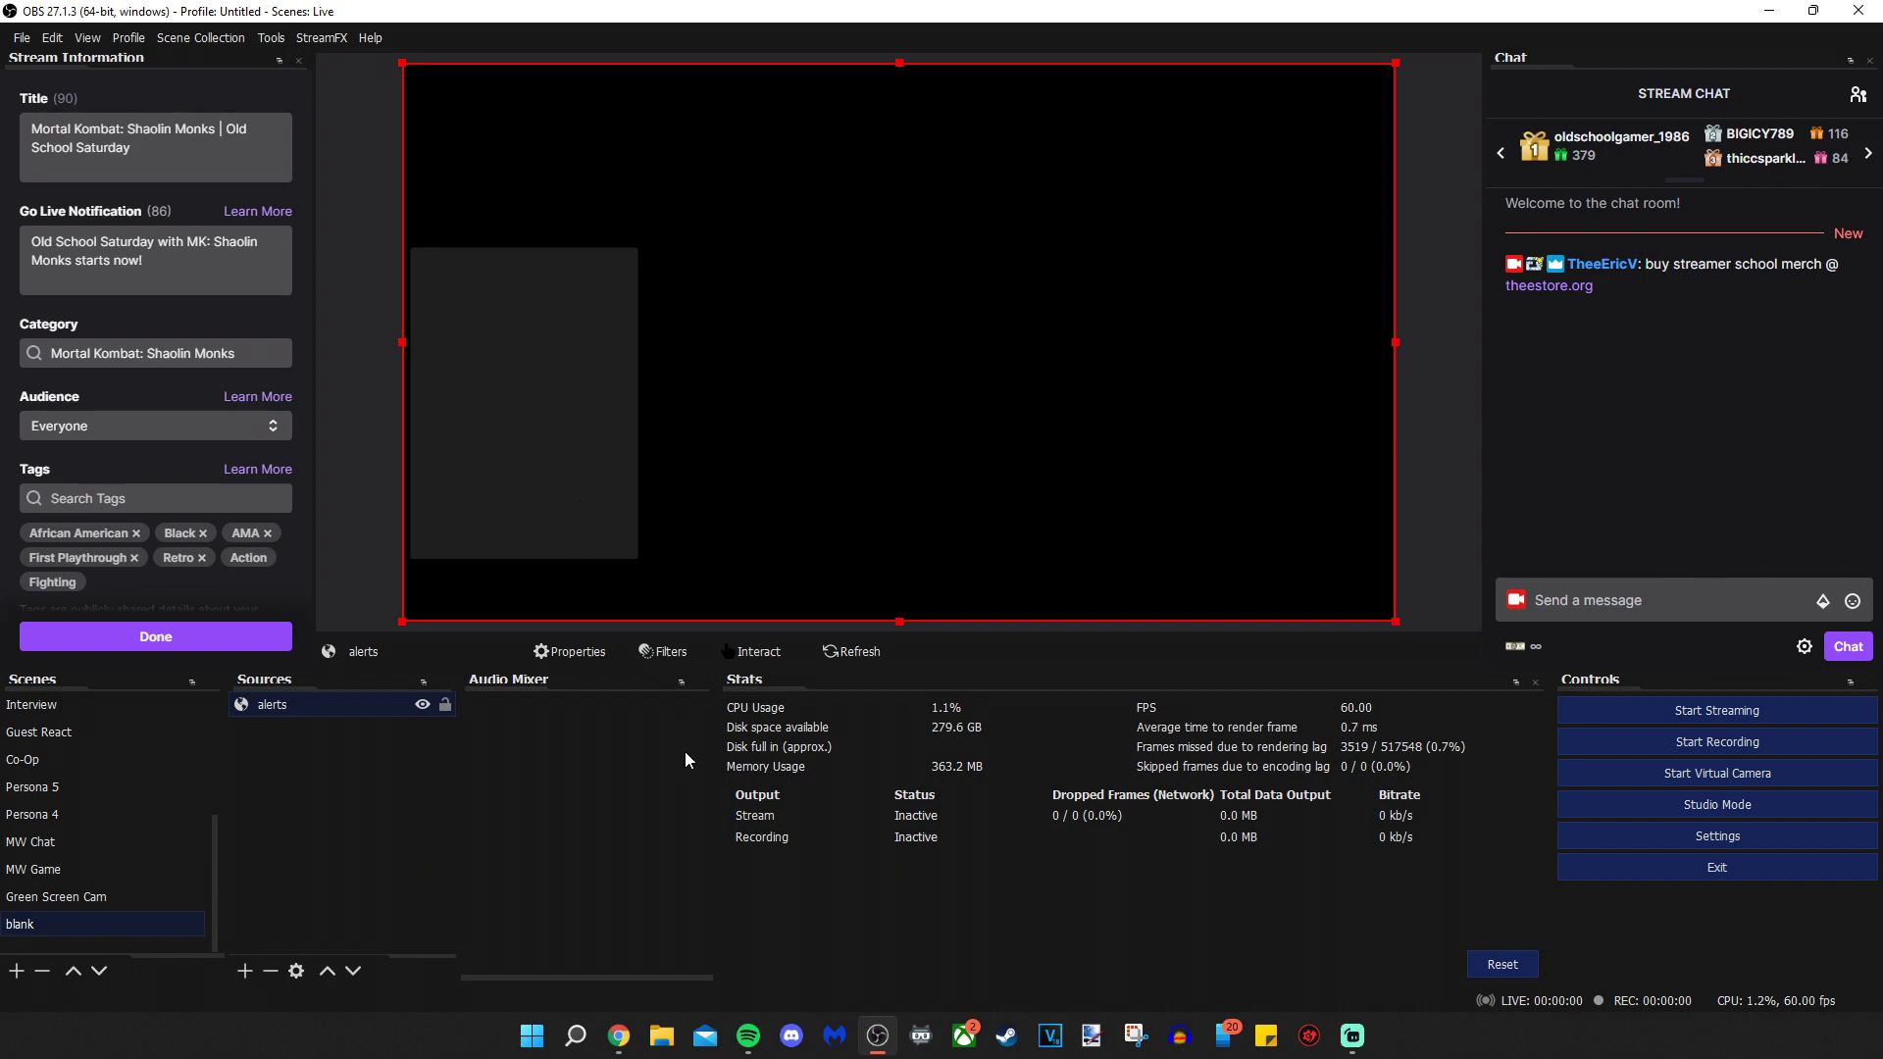
{"action": "mouse_move", "coordinate": [748, 1036]}
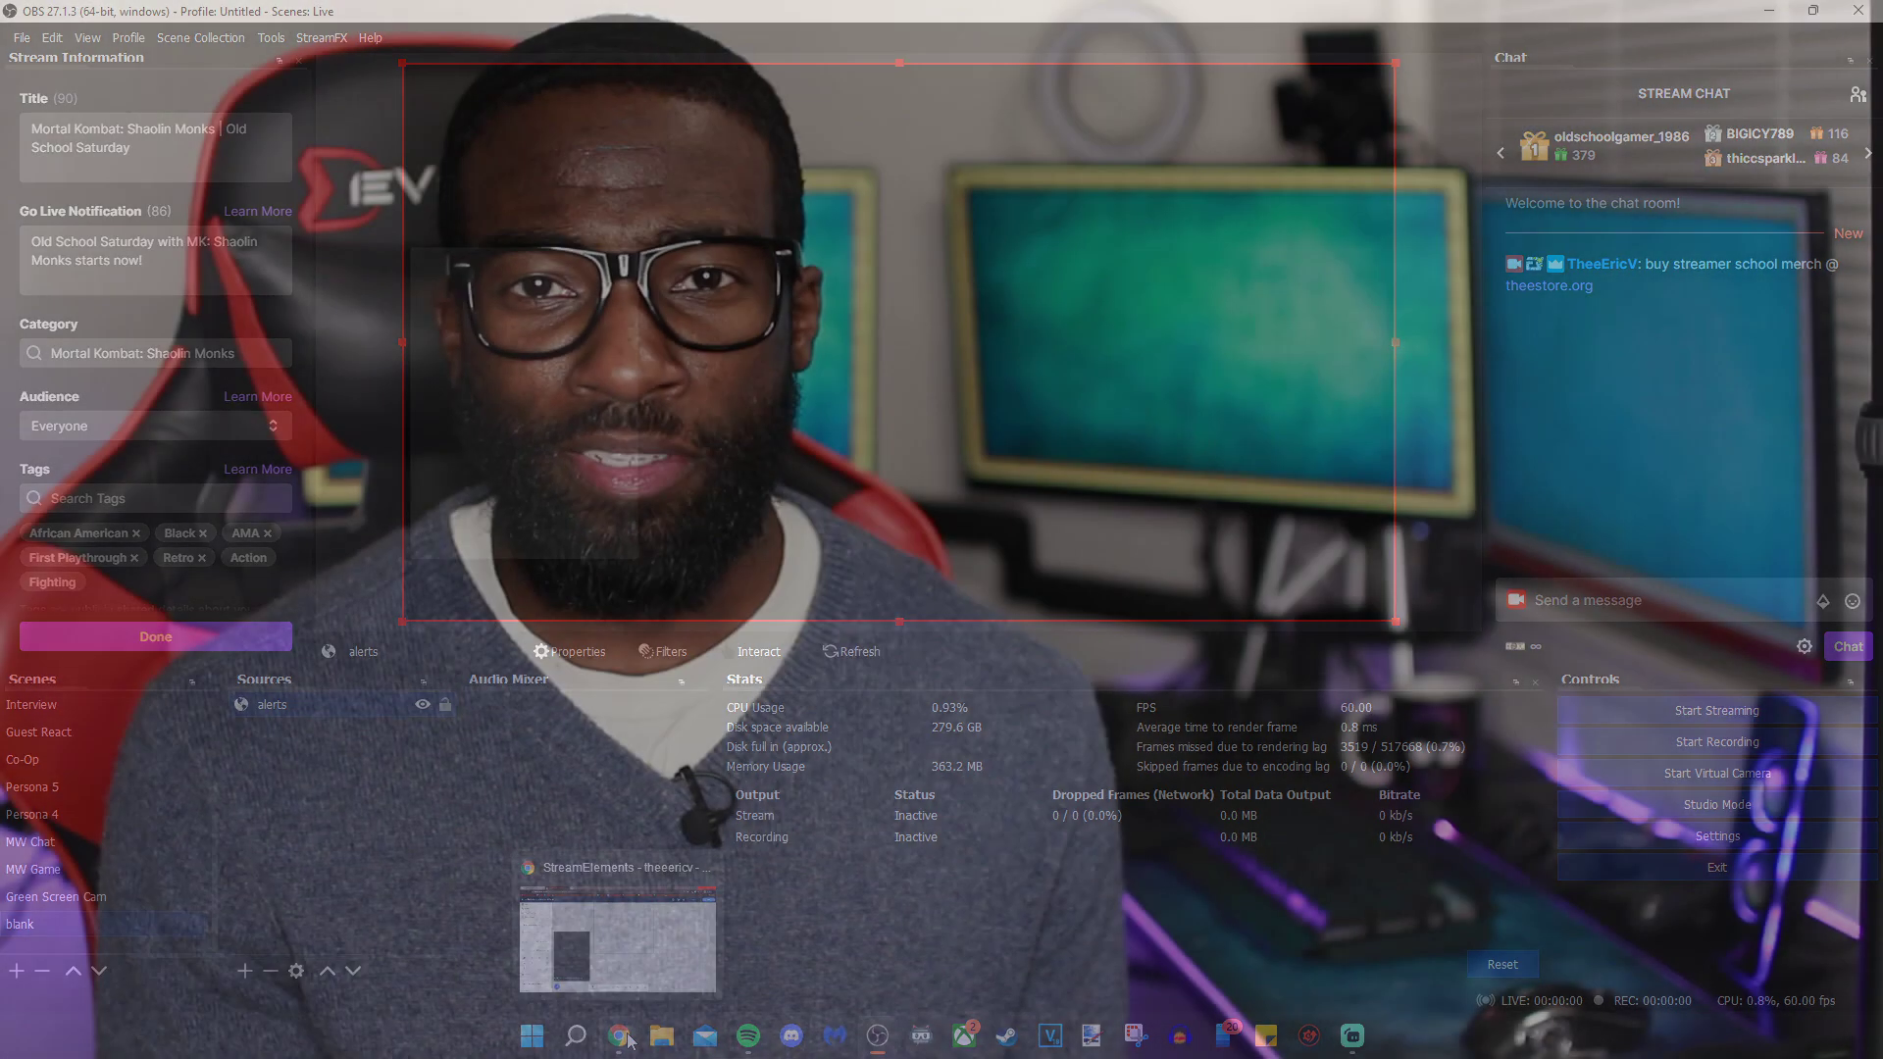